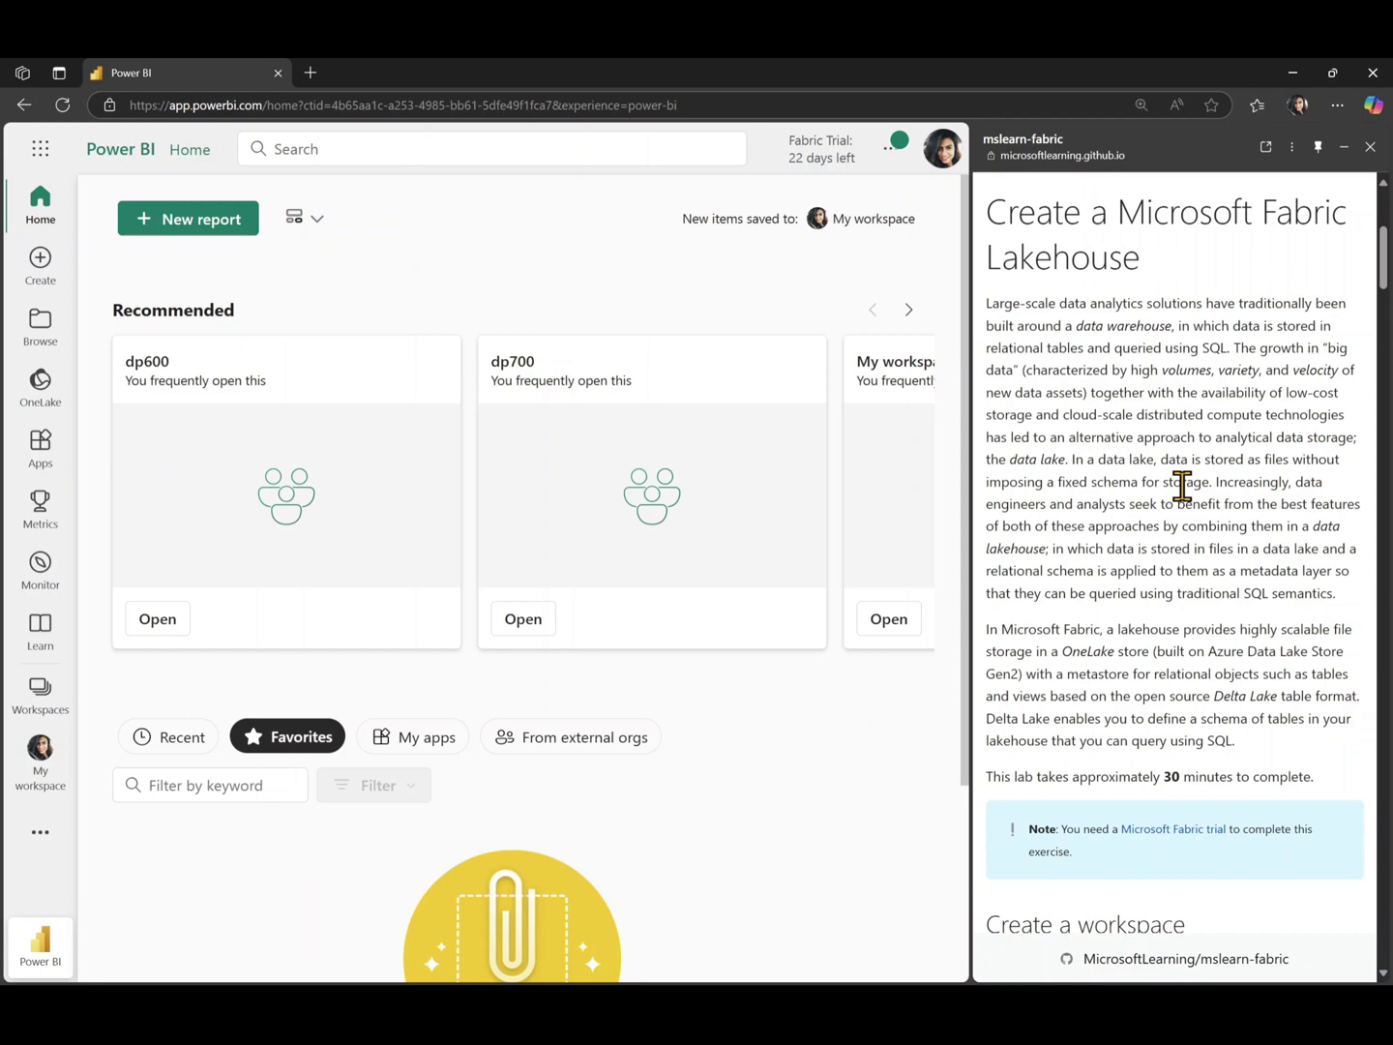
- Create a workspace named dp600lab1 with the Trial license mode and small semantic model storage format, then collapse its task flow area
scroll(1182, 486, "down", 5)
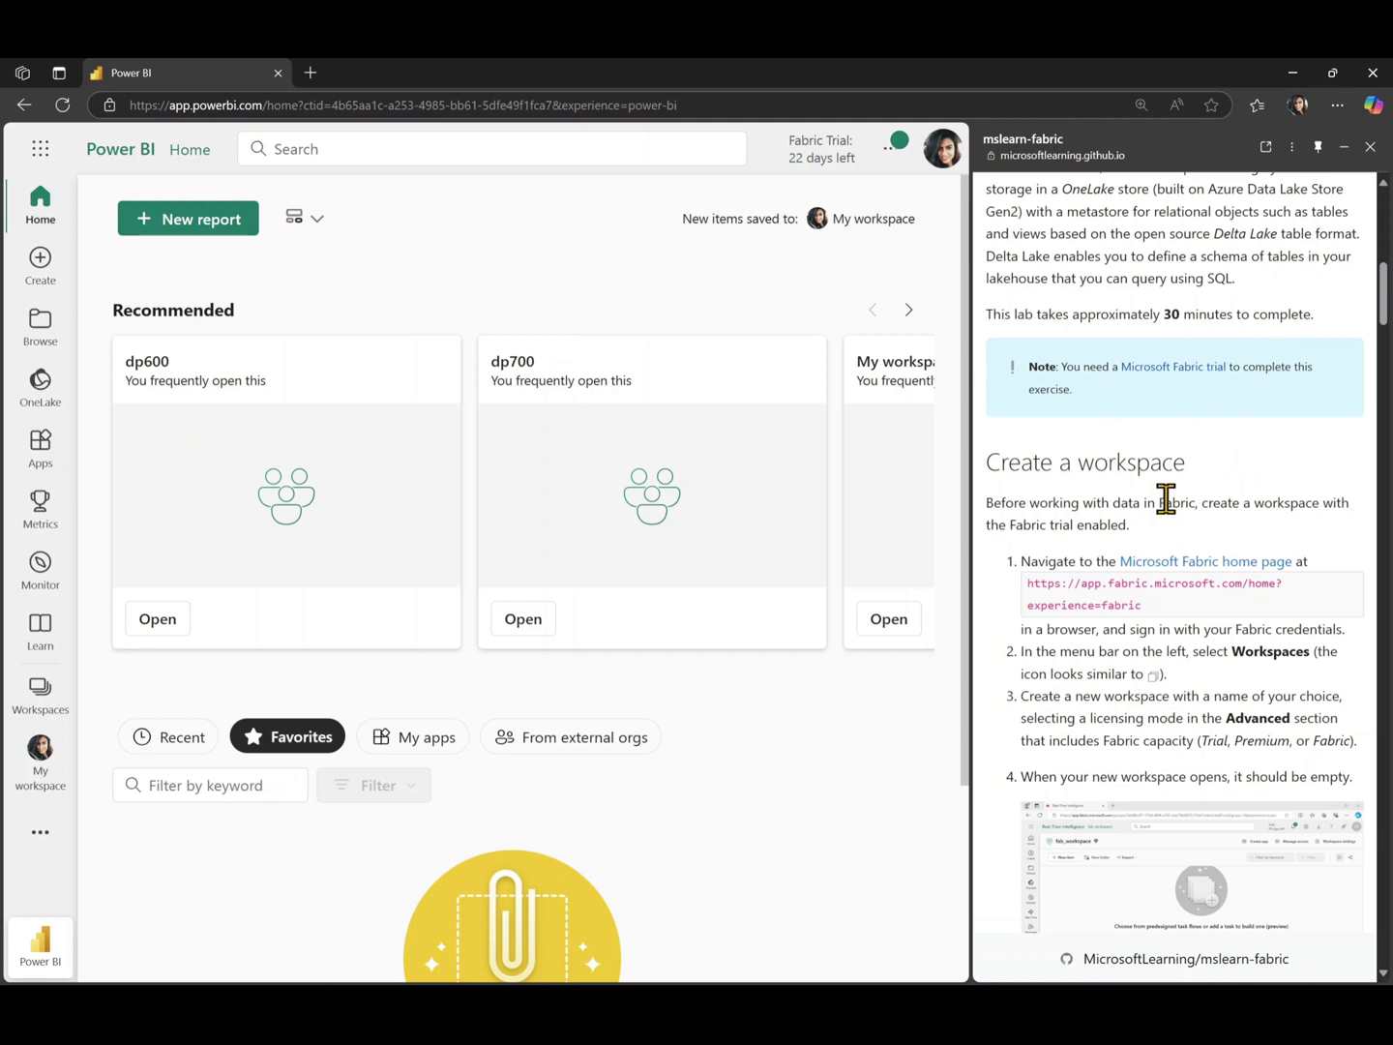
scroll(1166, 499, "down", 3)
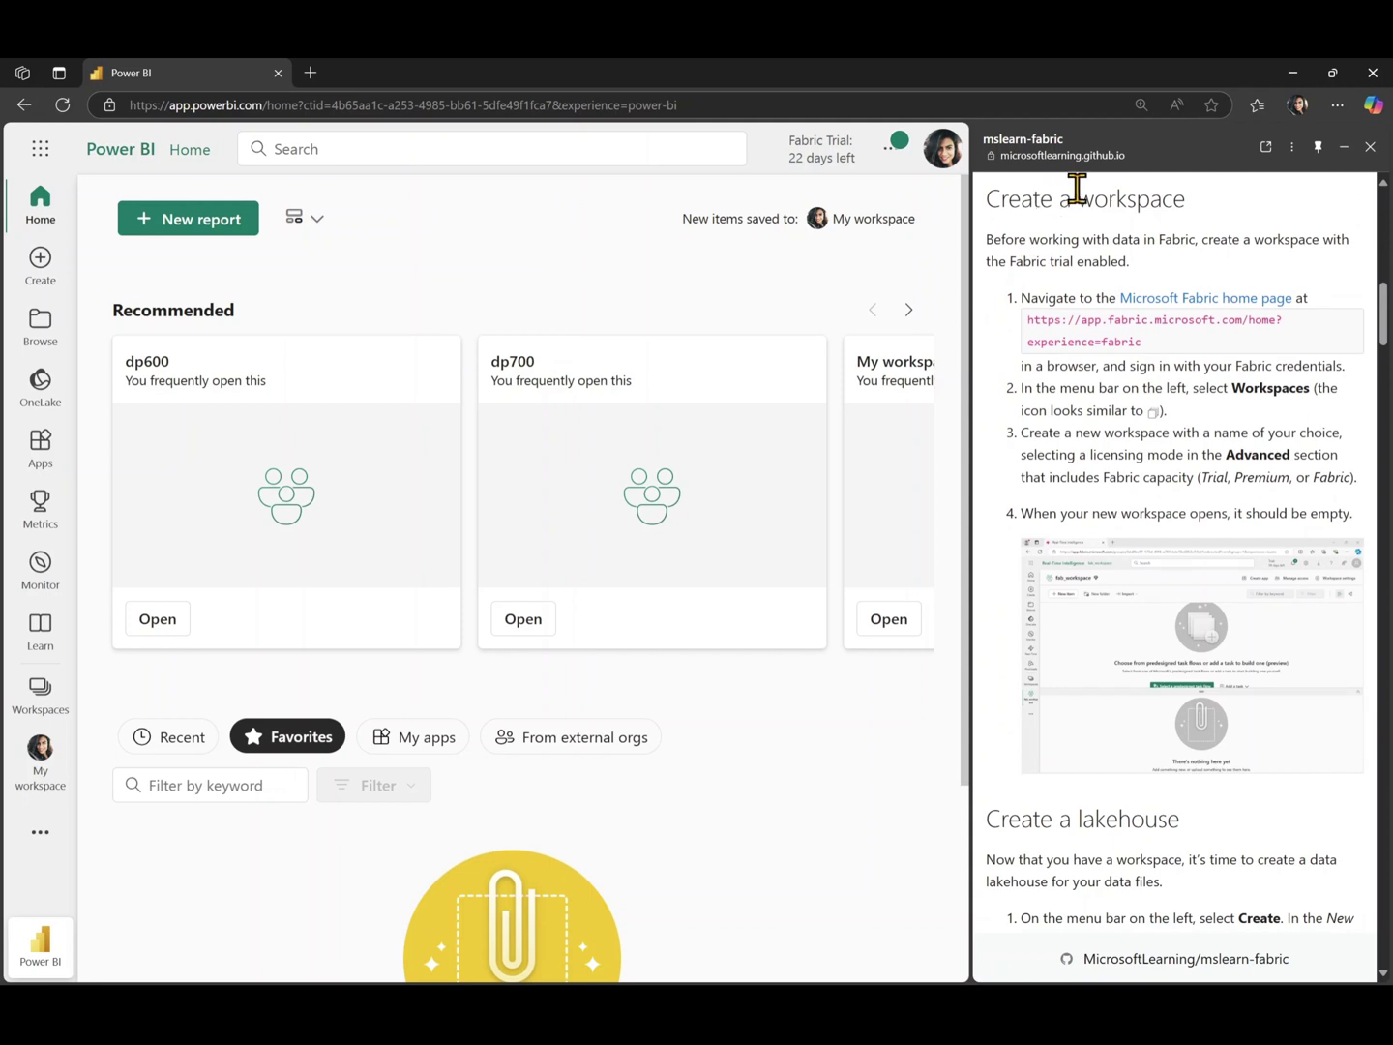
left_click(39, 701)
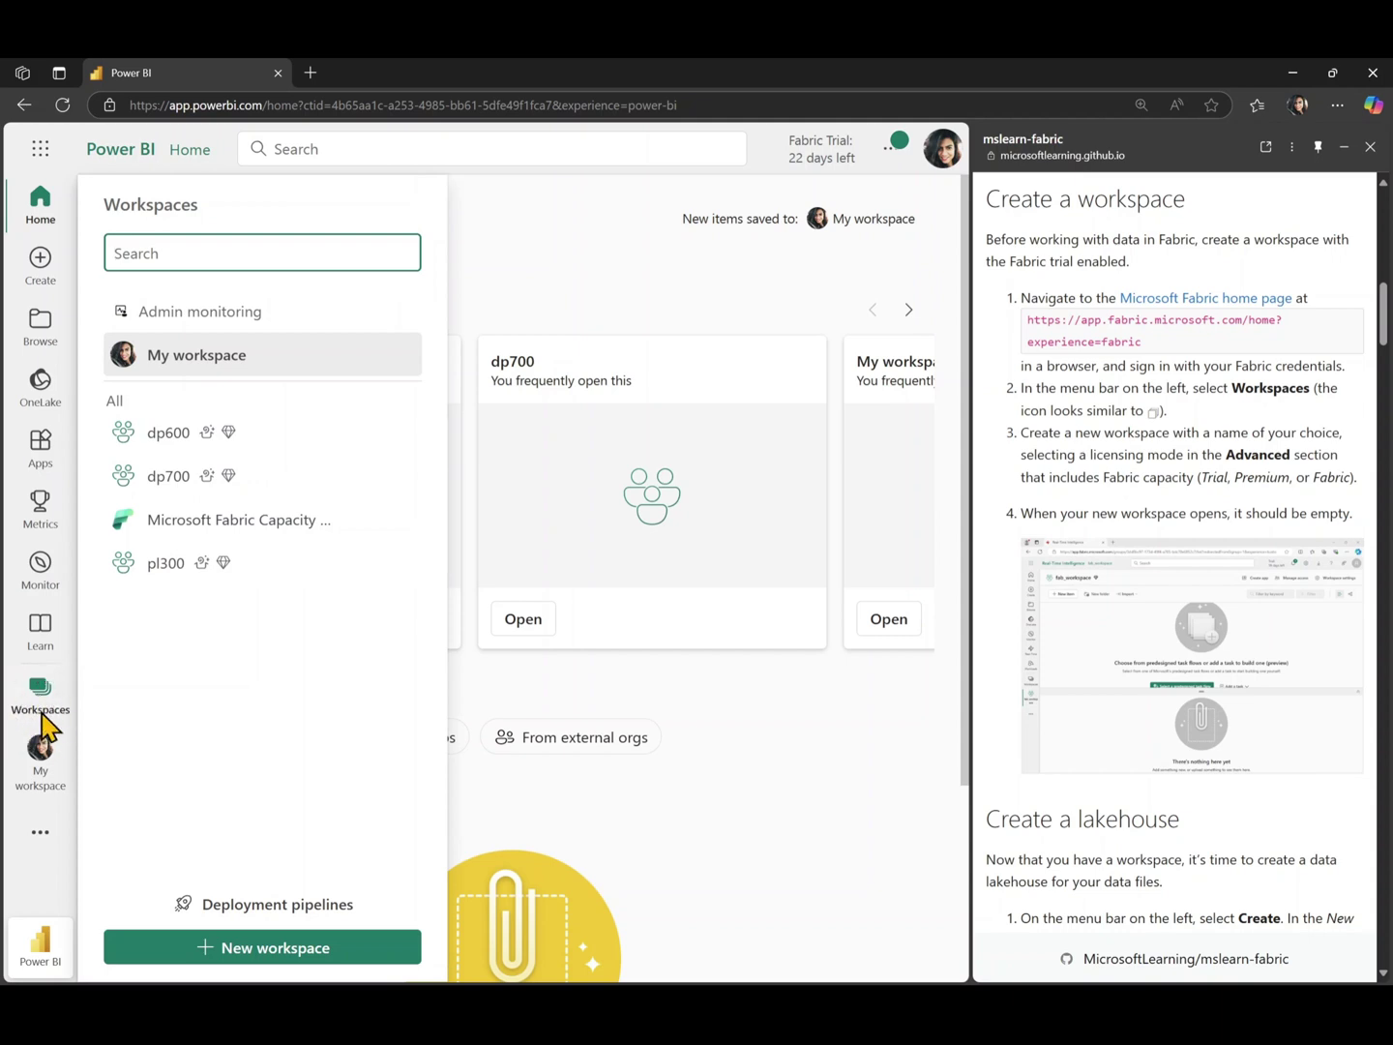
left_click(232, 946)
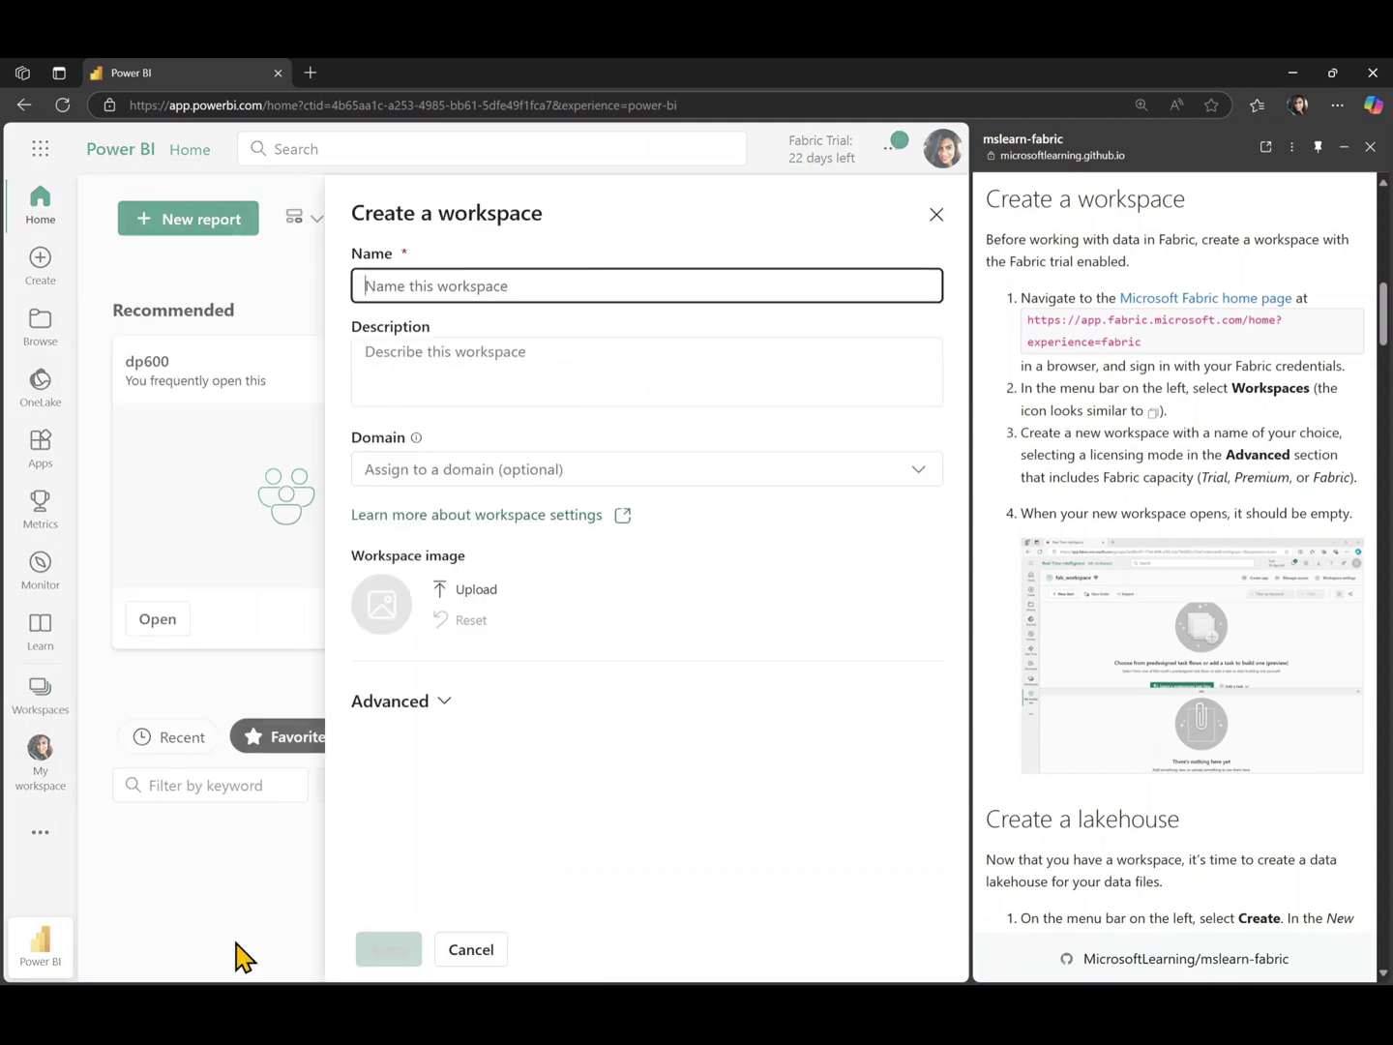
type("dp600lab1")
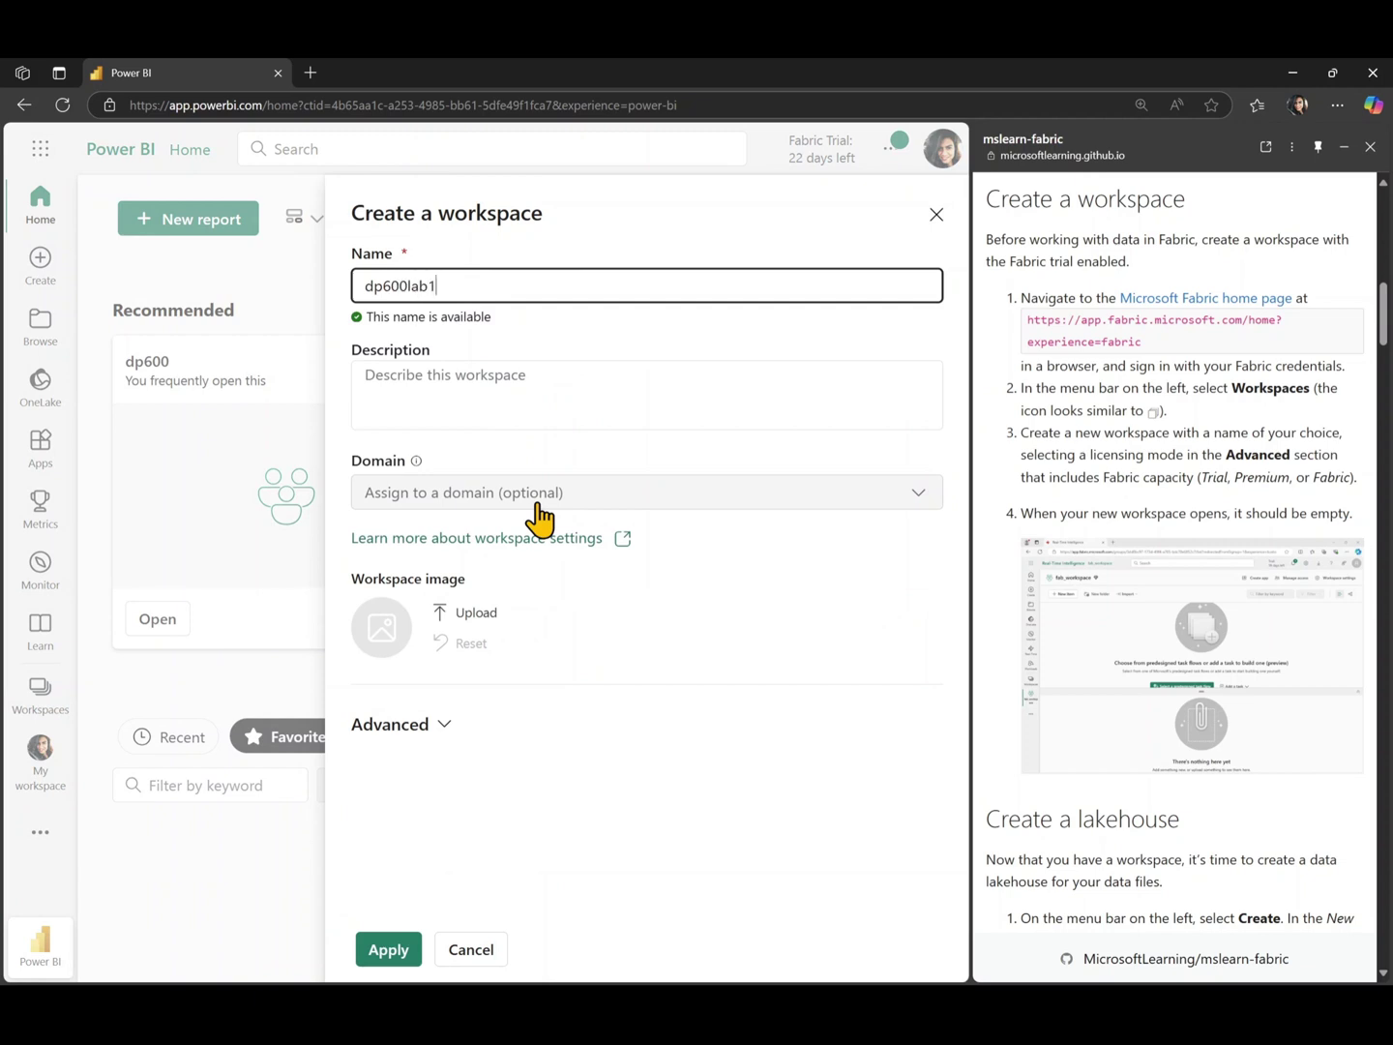
left_click(422, 728)
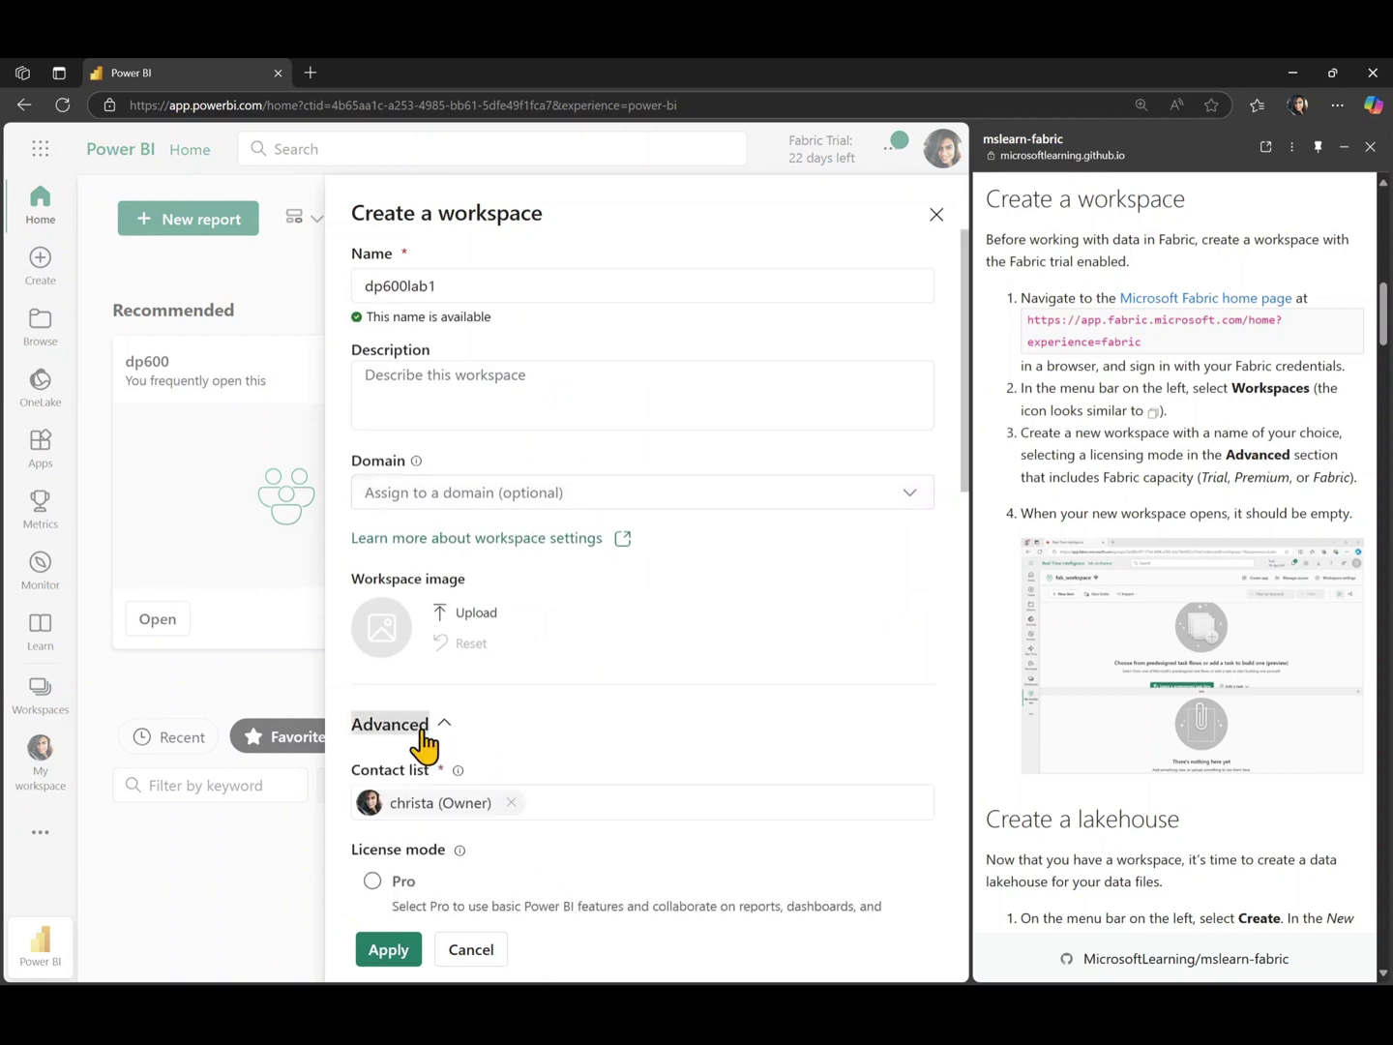
scroll(422, 728, "down", 4)
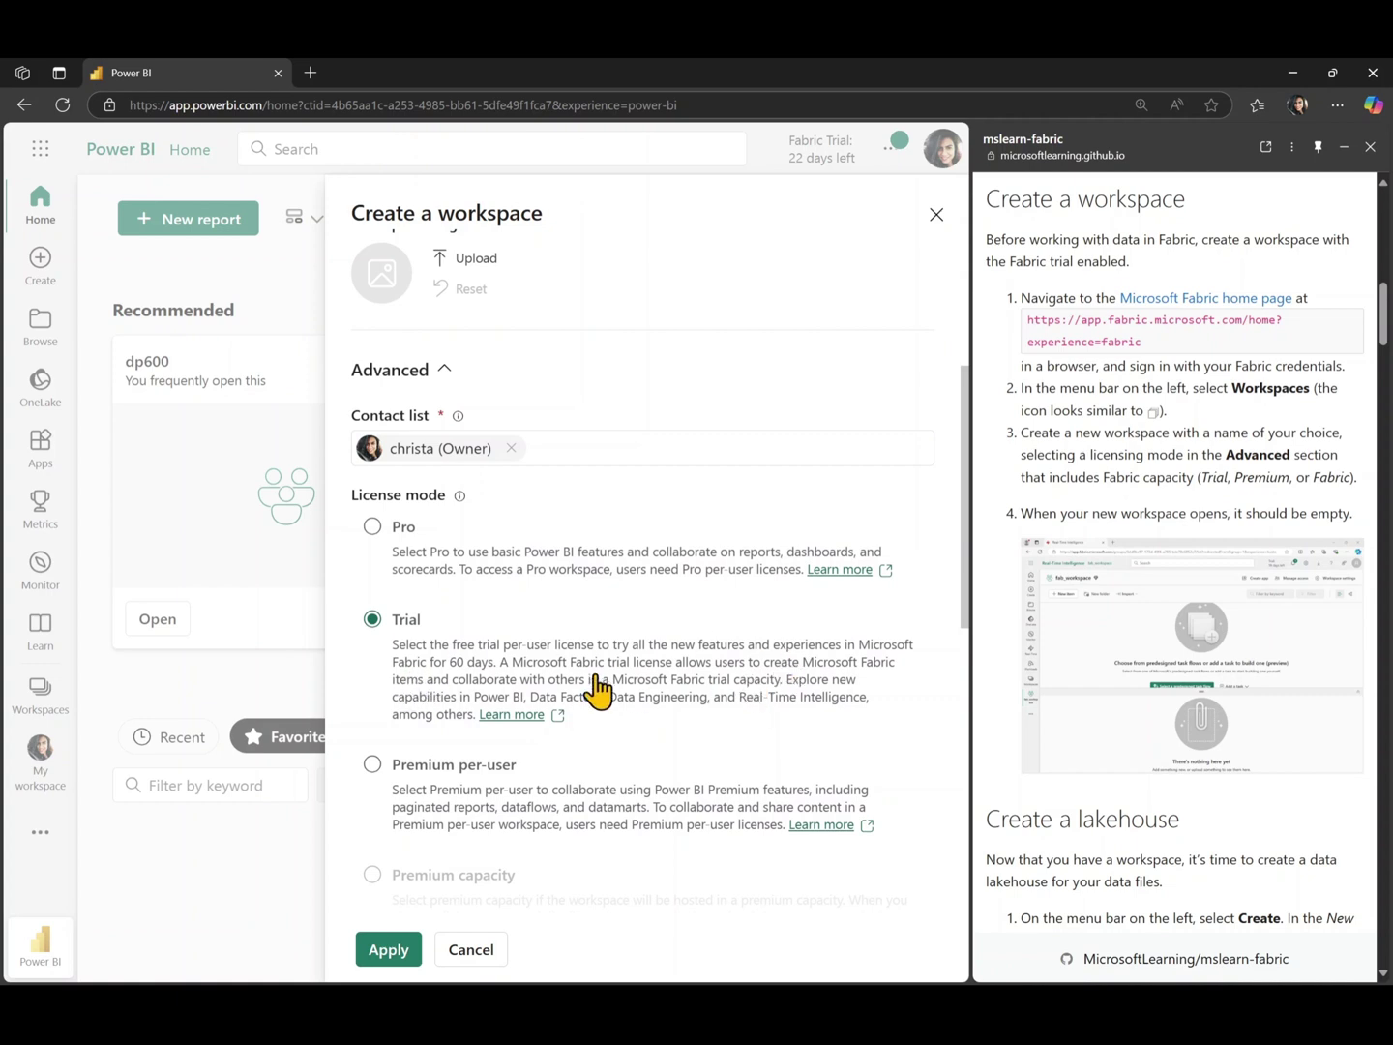
scroll(680, 689, "down", 5)
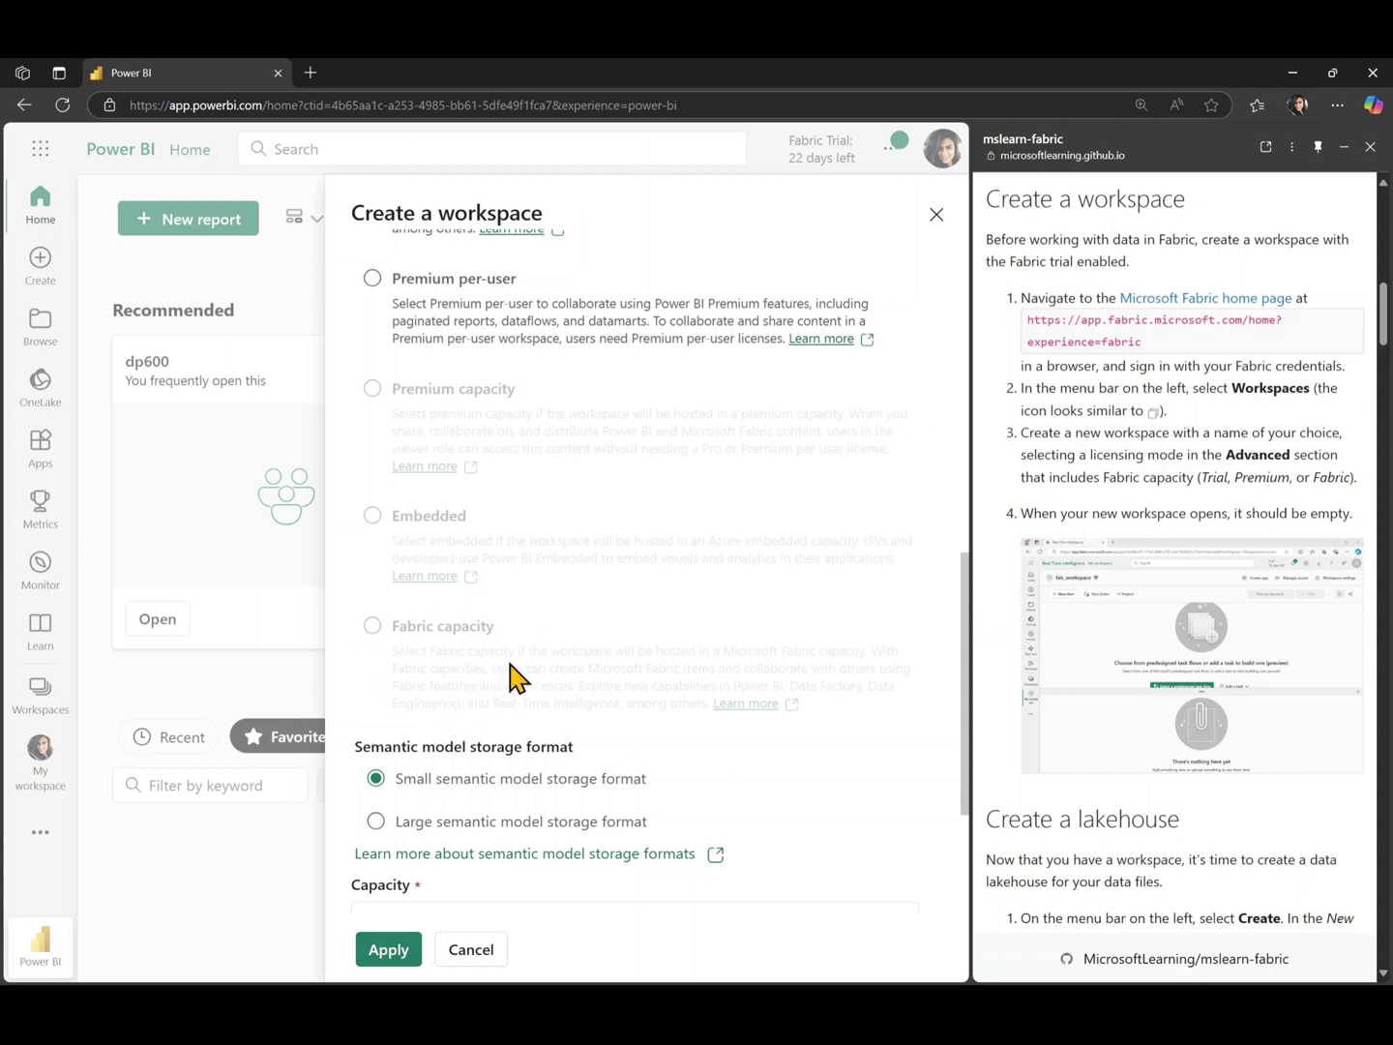
scroll(510, 677, "down", 1)
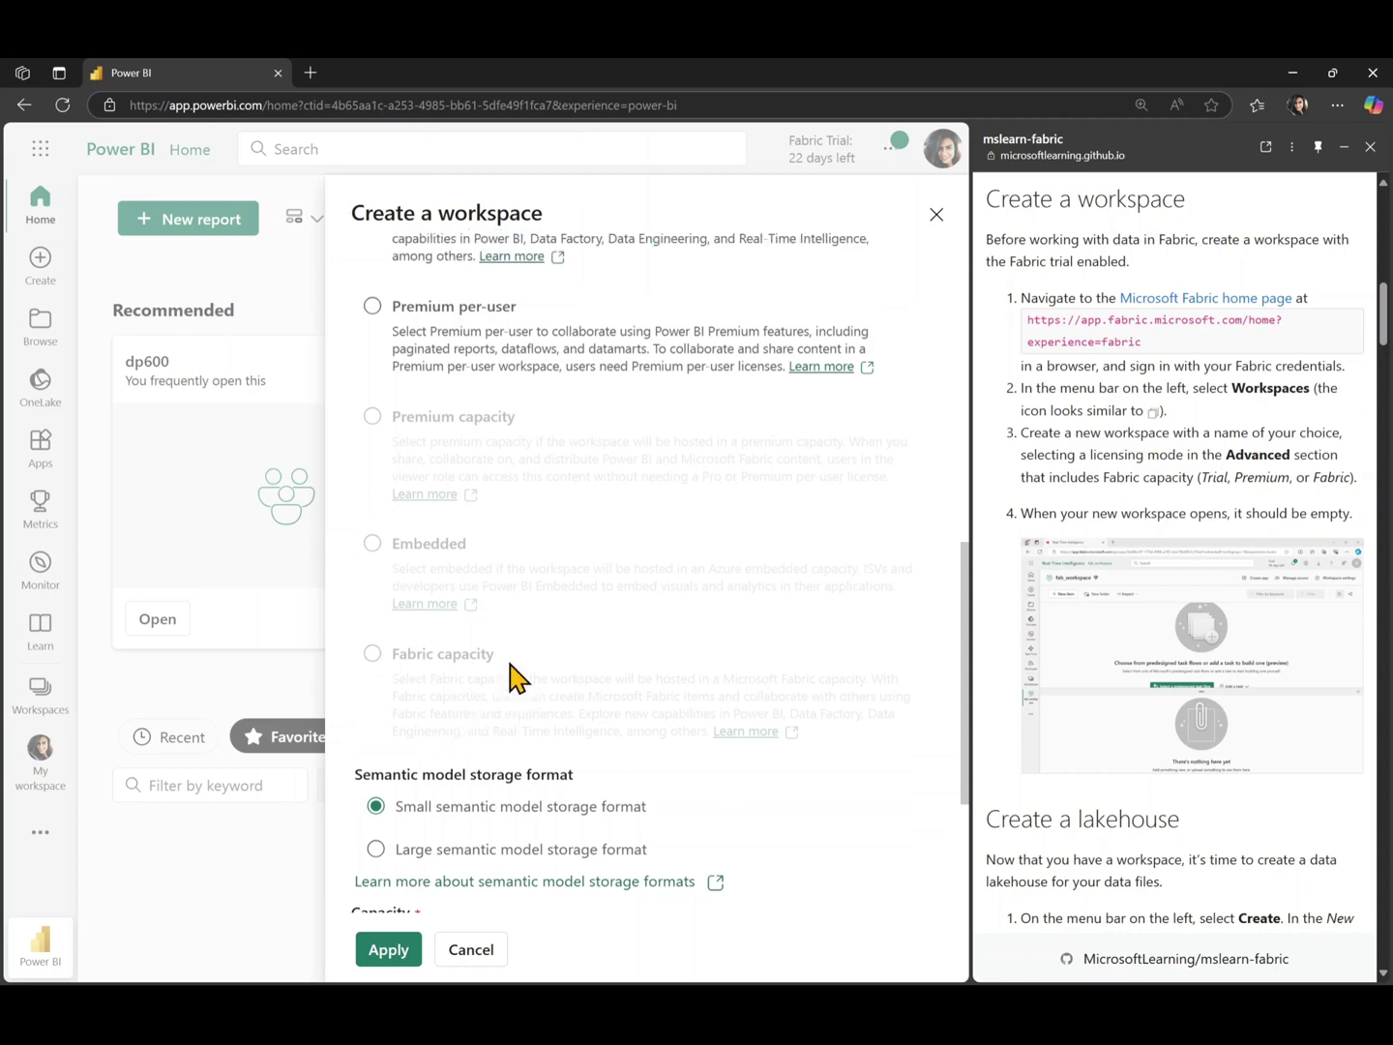
left_click(390, 950)
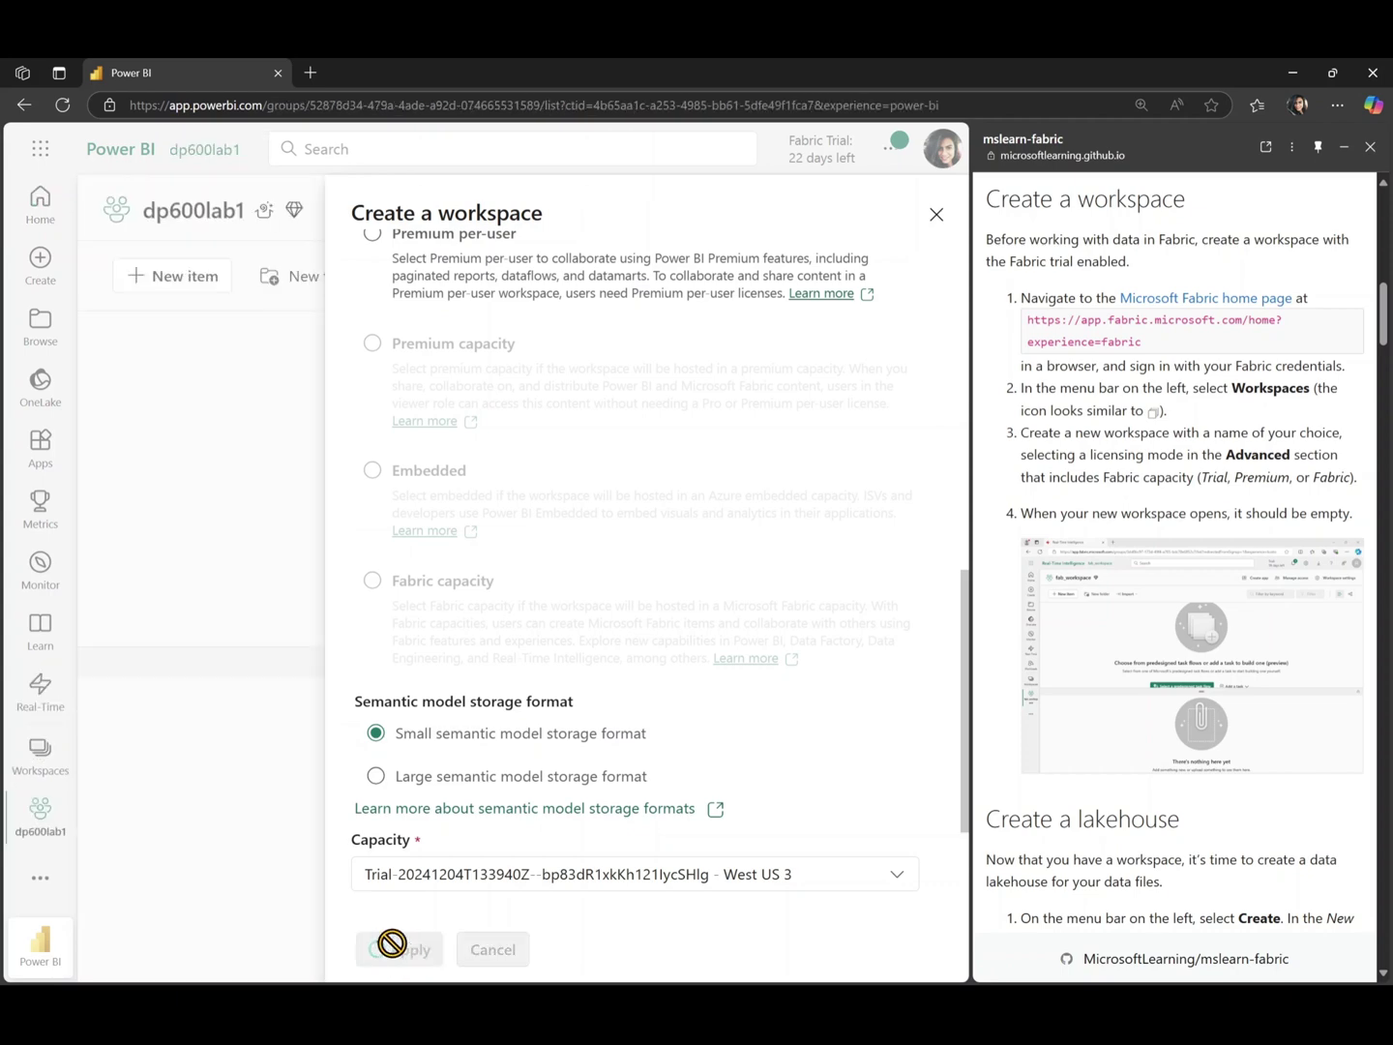
left_click(948, 663)
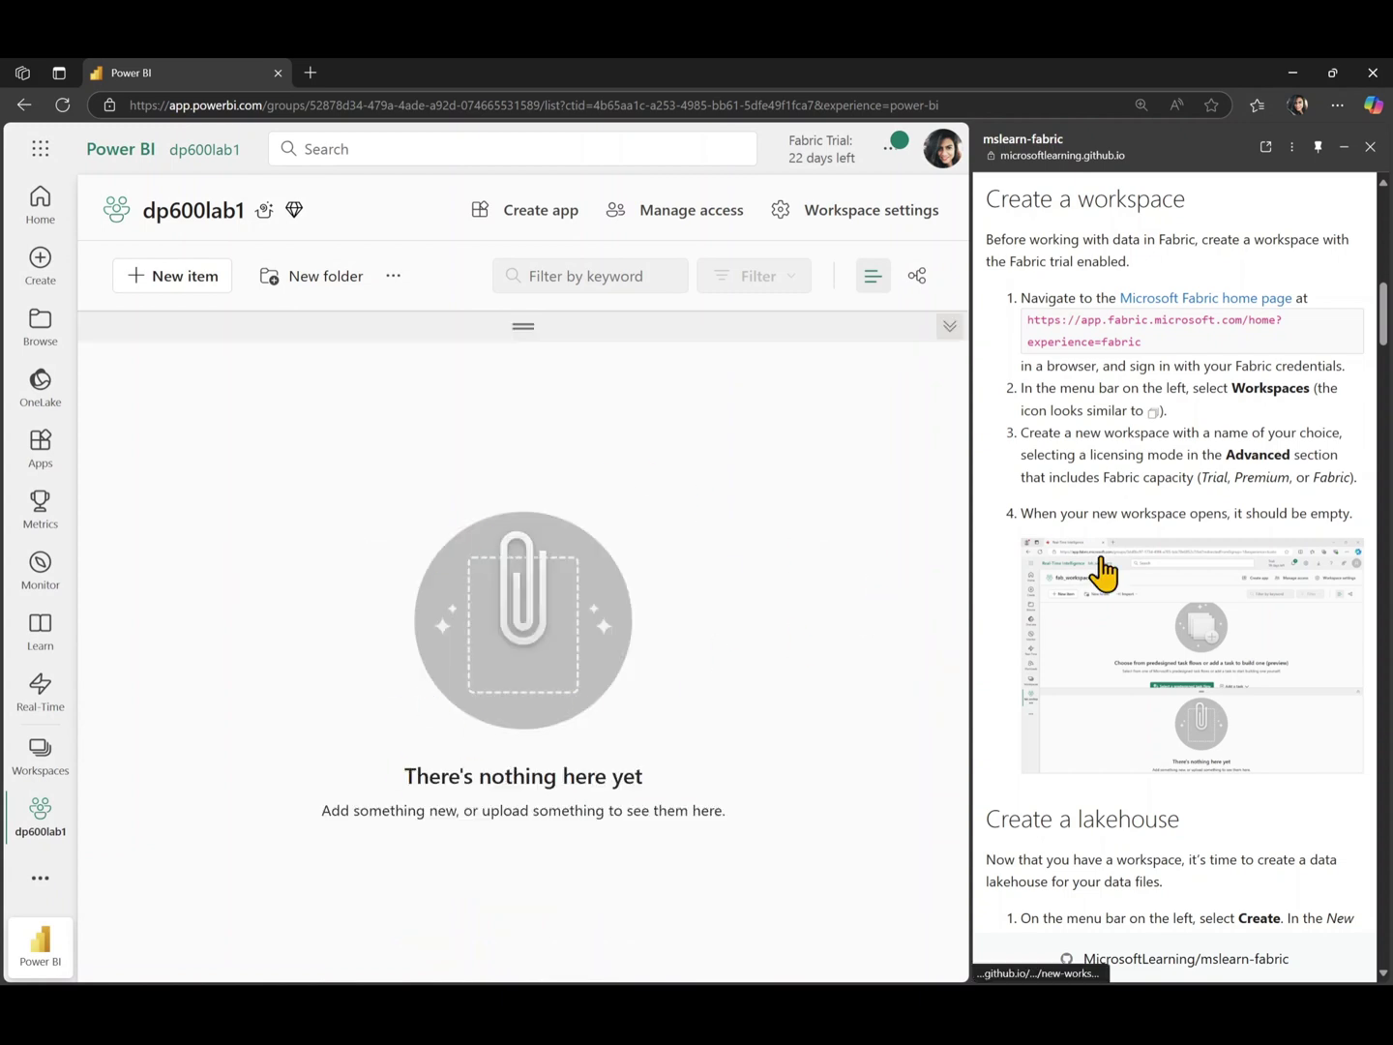
- Create a lakehouse named dp600lab1 in the new workspace, leaving lakehouse schemas disabled
scroll(1103, 569, "down", 3)
scroll(1103, 569, "down", 3)
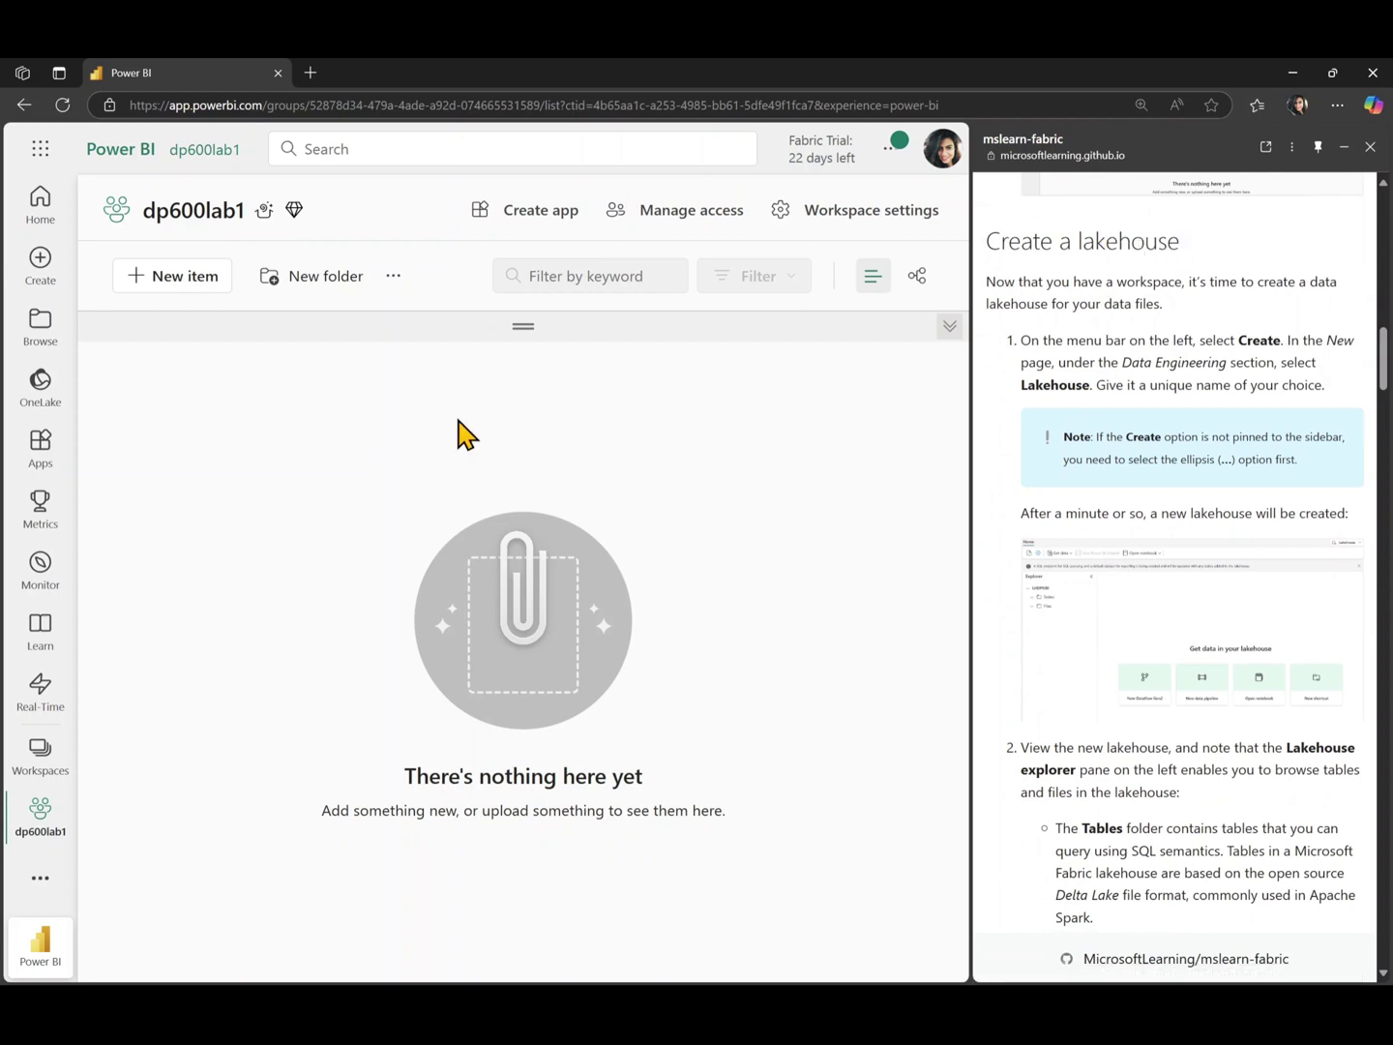
left_click(49, 264)
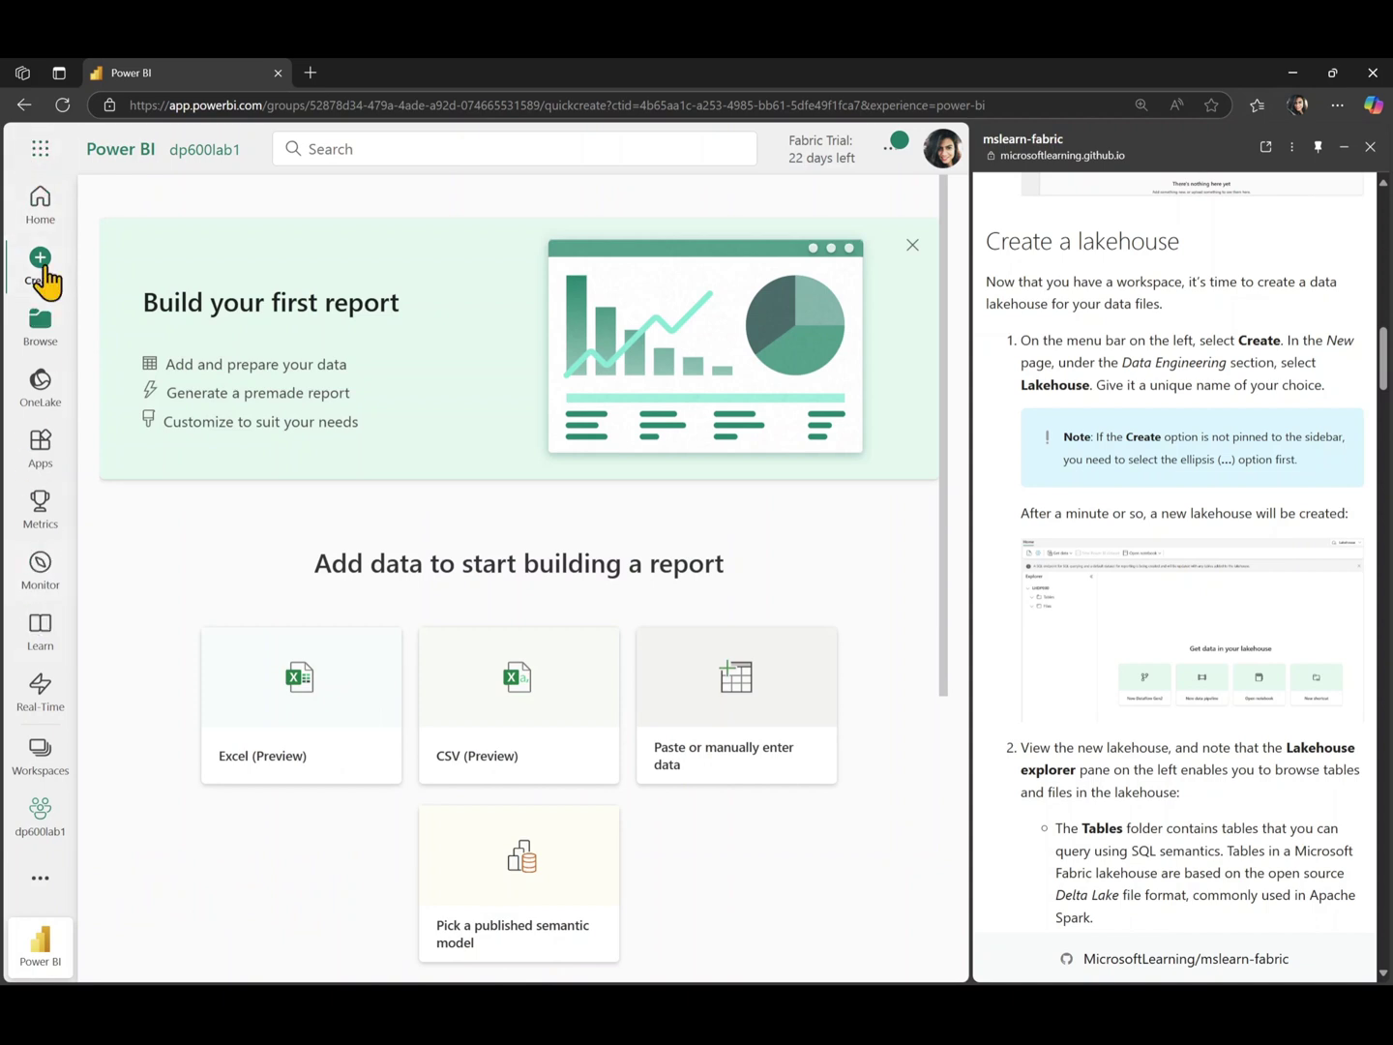
scroll(155, 703, "down", 5)
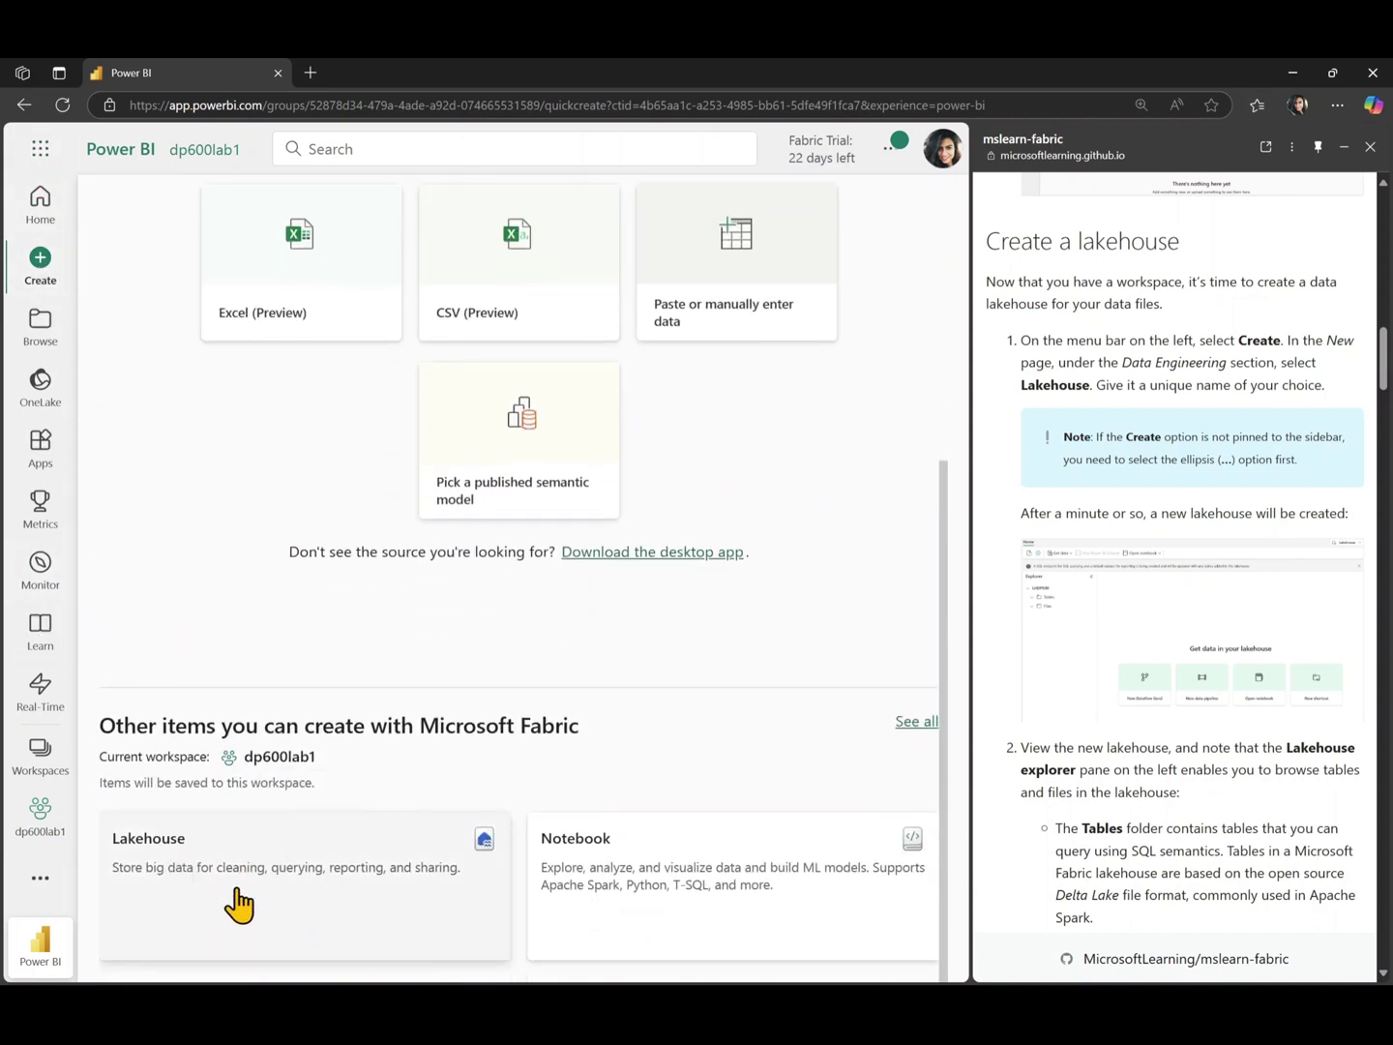
left_click(281, 896)
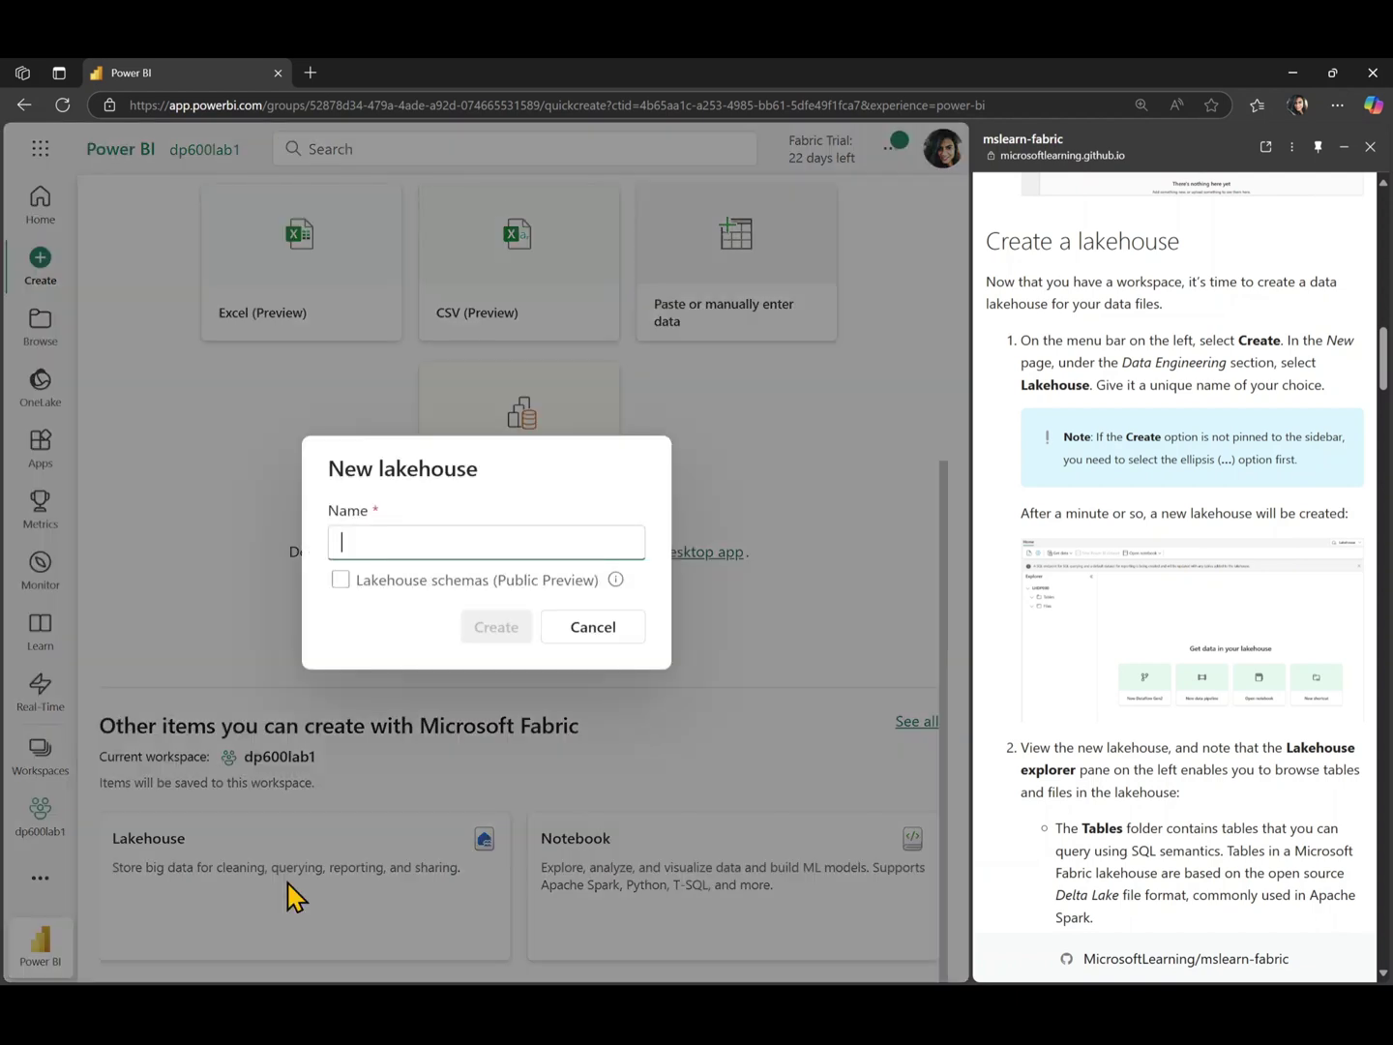
type("dp6")
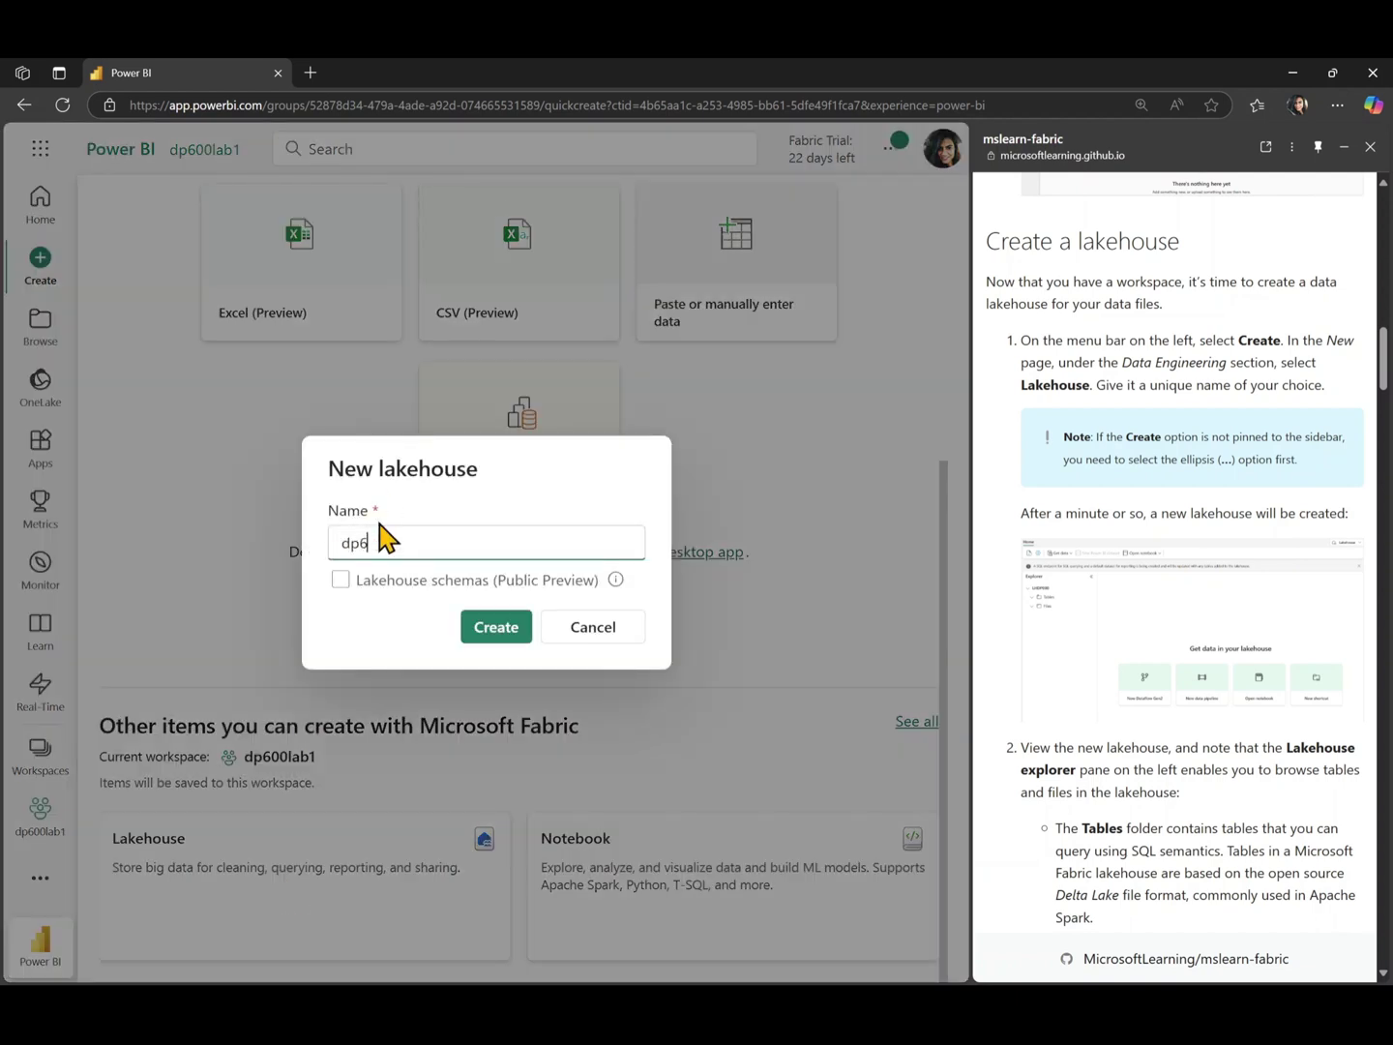
type("-")
key("BackSpace")
left_click(484, 627)
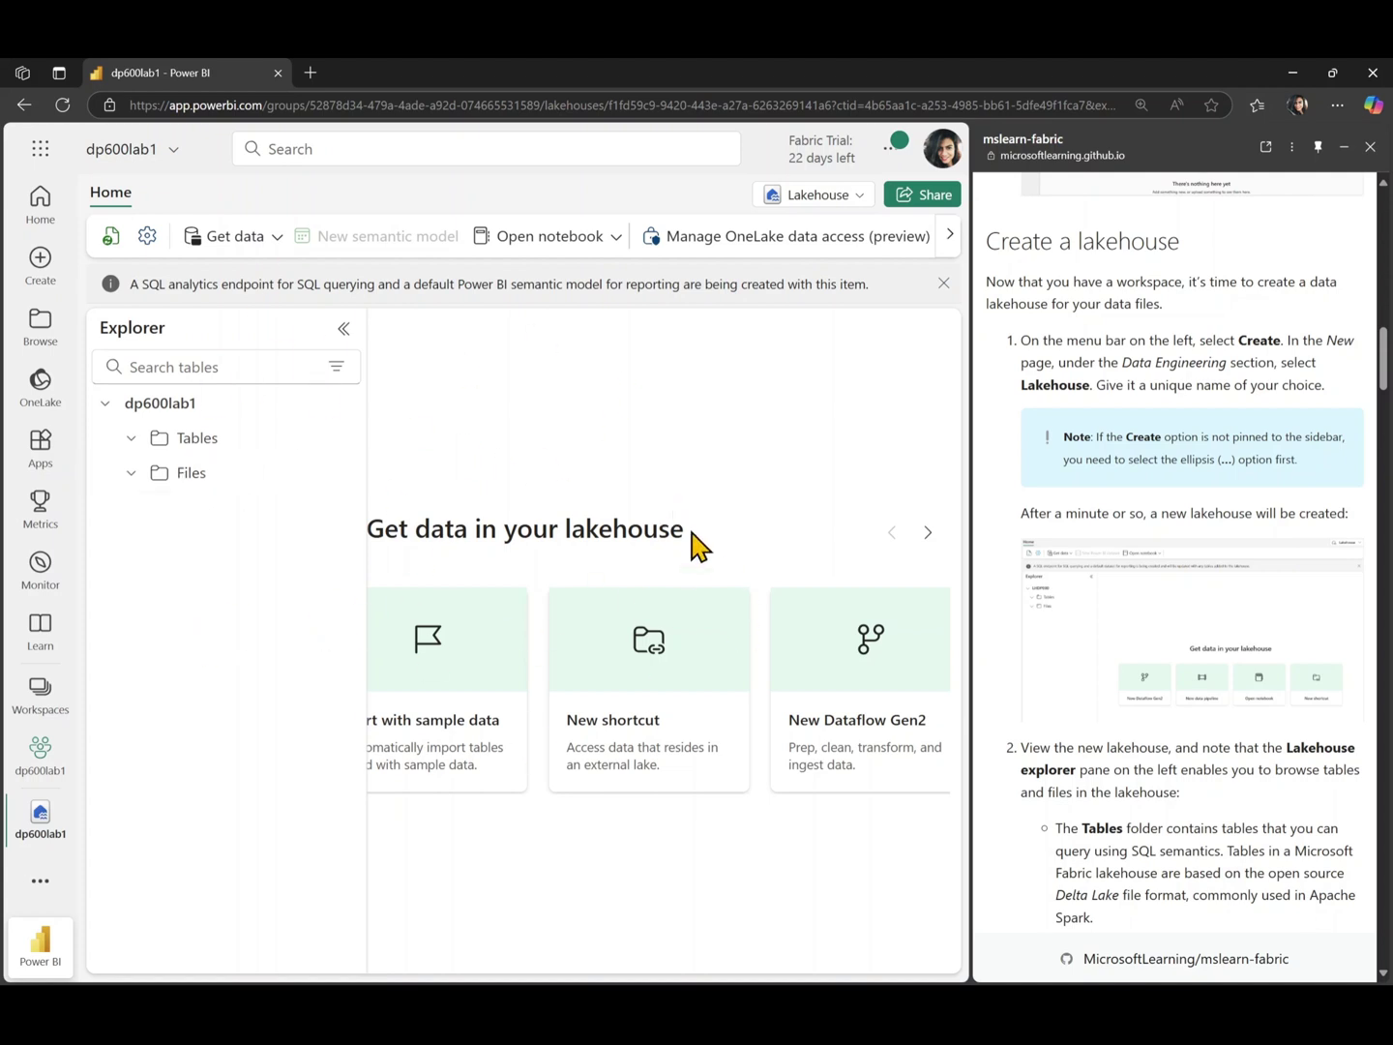
- Create a subfolder named data under the lakehouse's Files folder
scroll(1112, 739, "down", 2)
scroll(1117, 737, "down", 7)
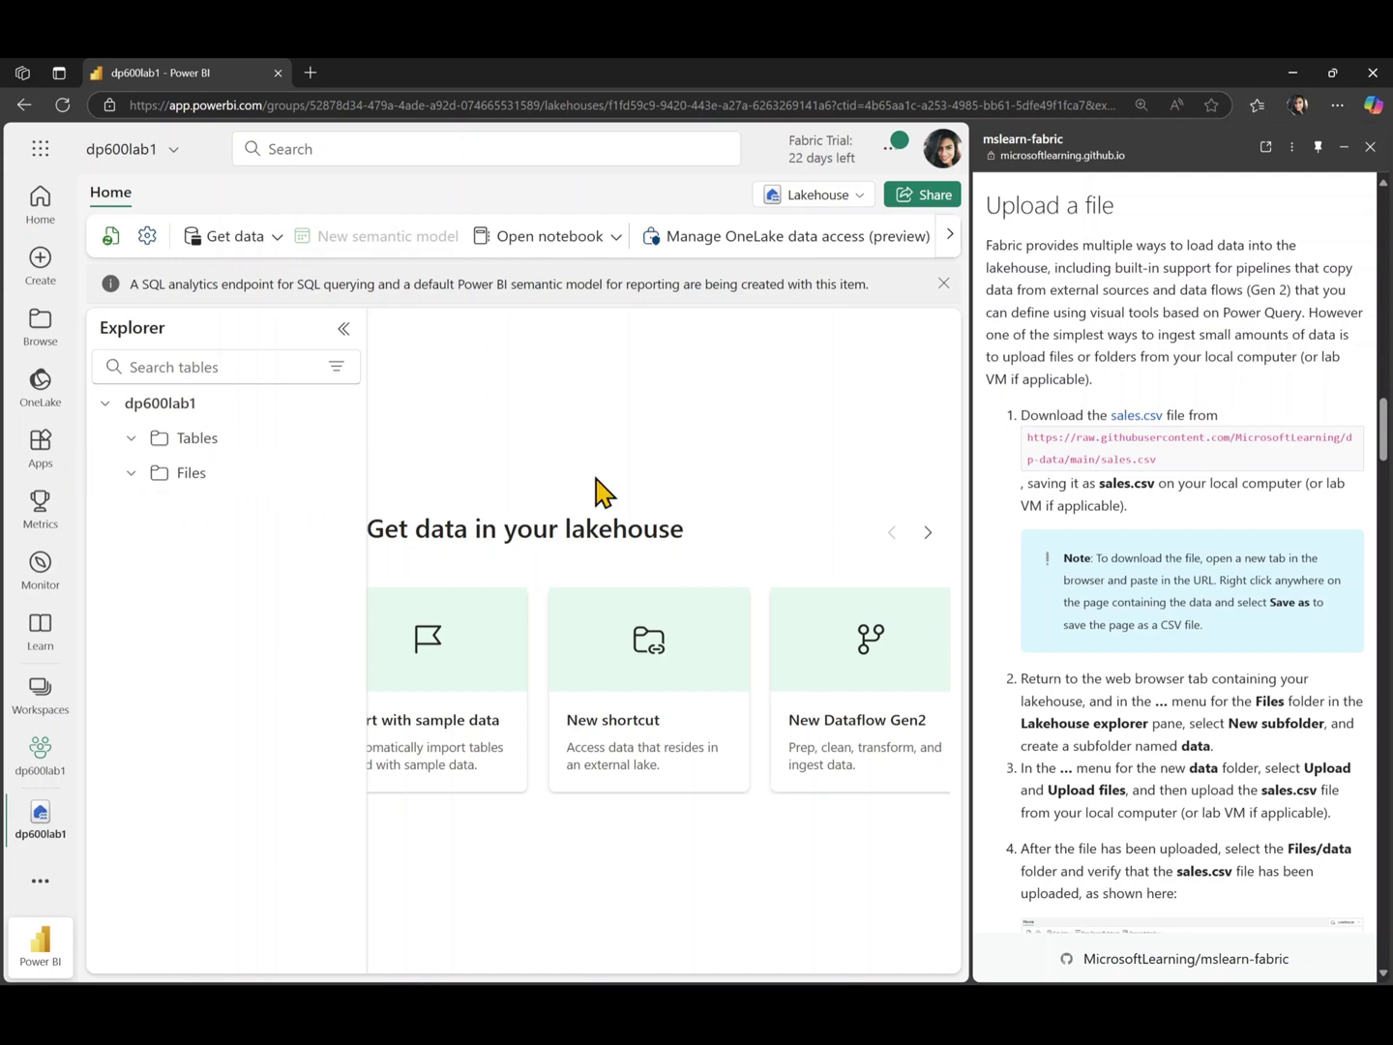
scroll(1112, 644, "down", 3)
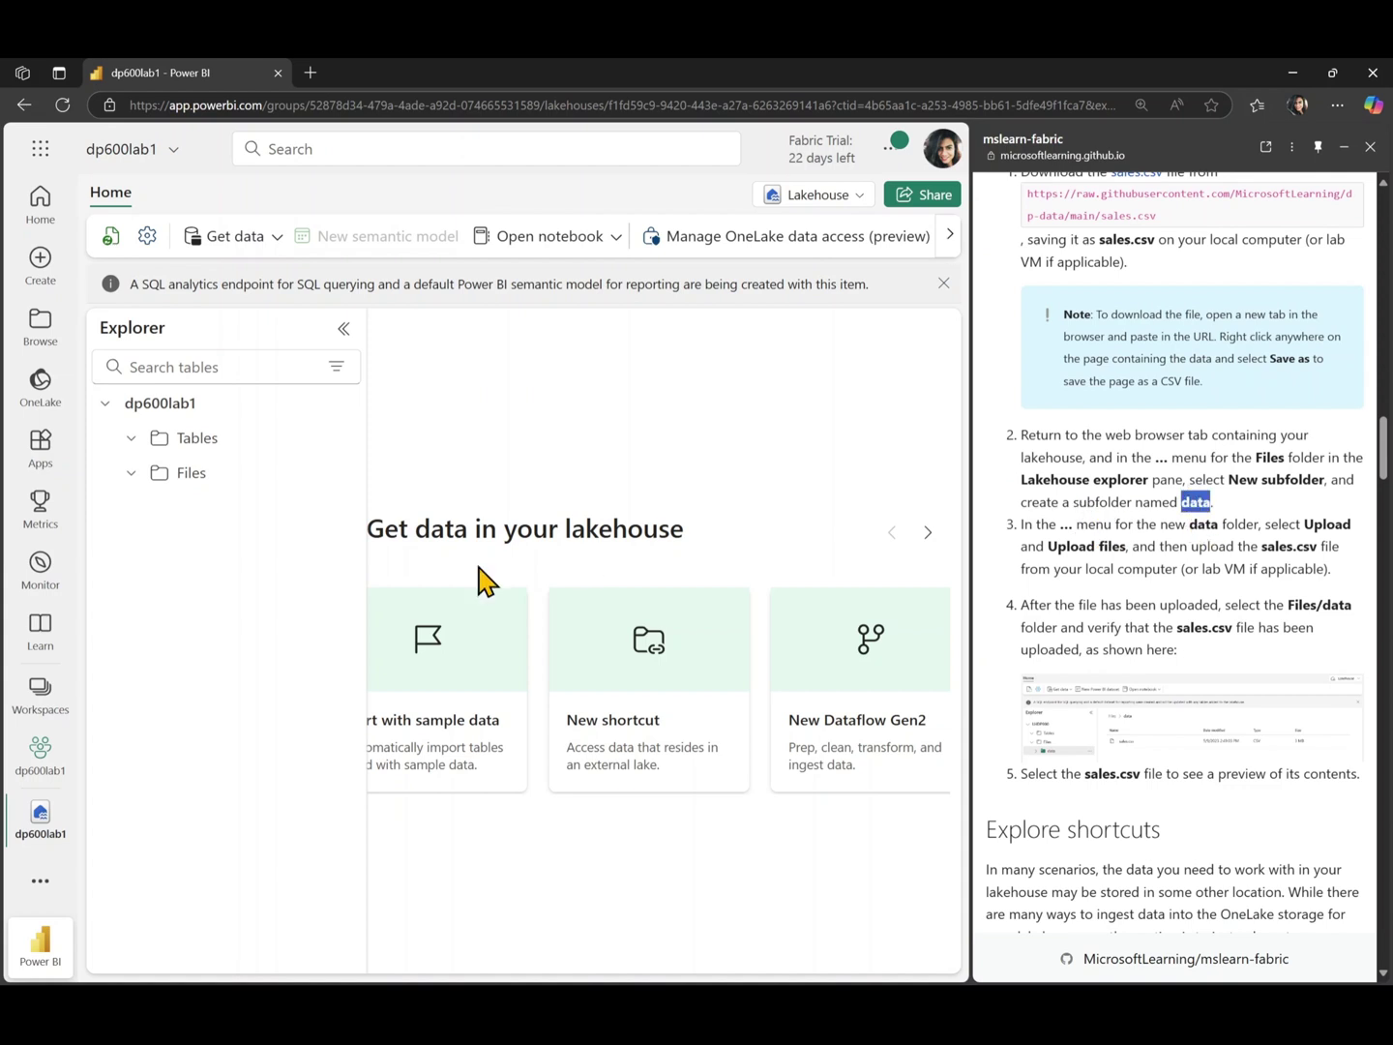
left_click(339, 474)
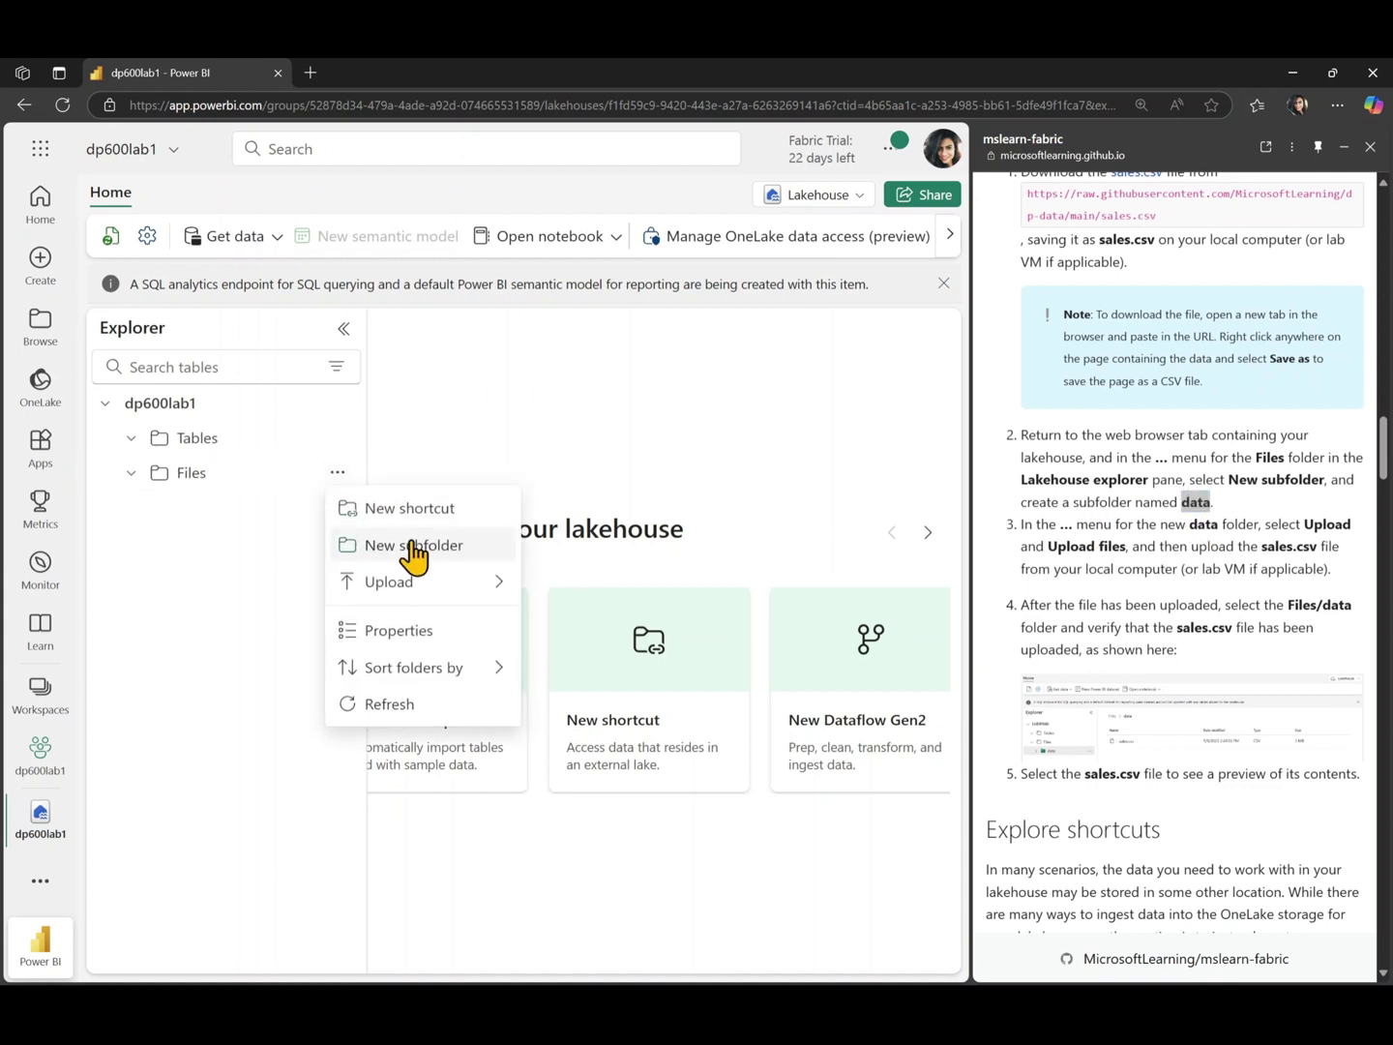
left_click(338, 474)
left_click(337, 474)
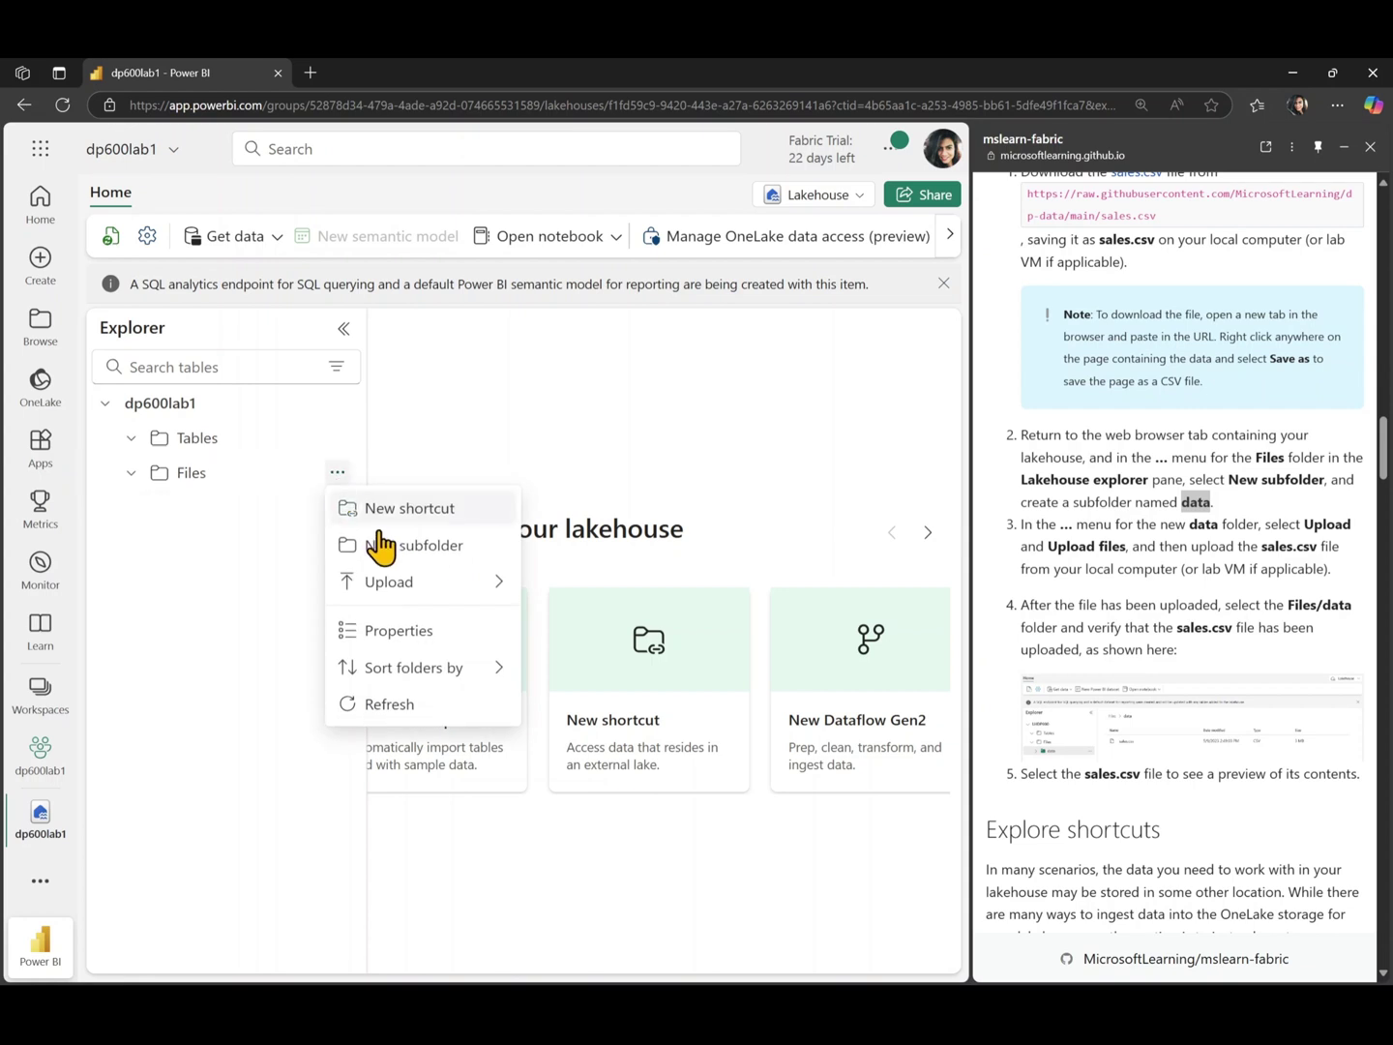
left_click(389, 547)
type("data")
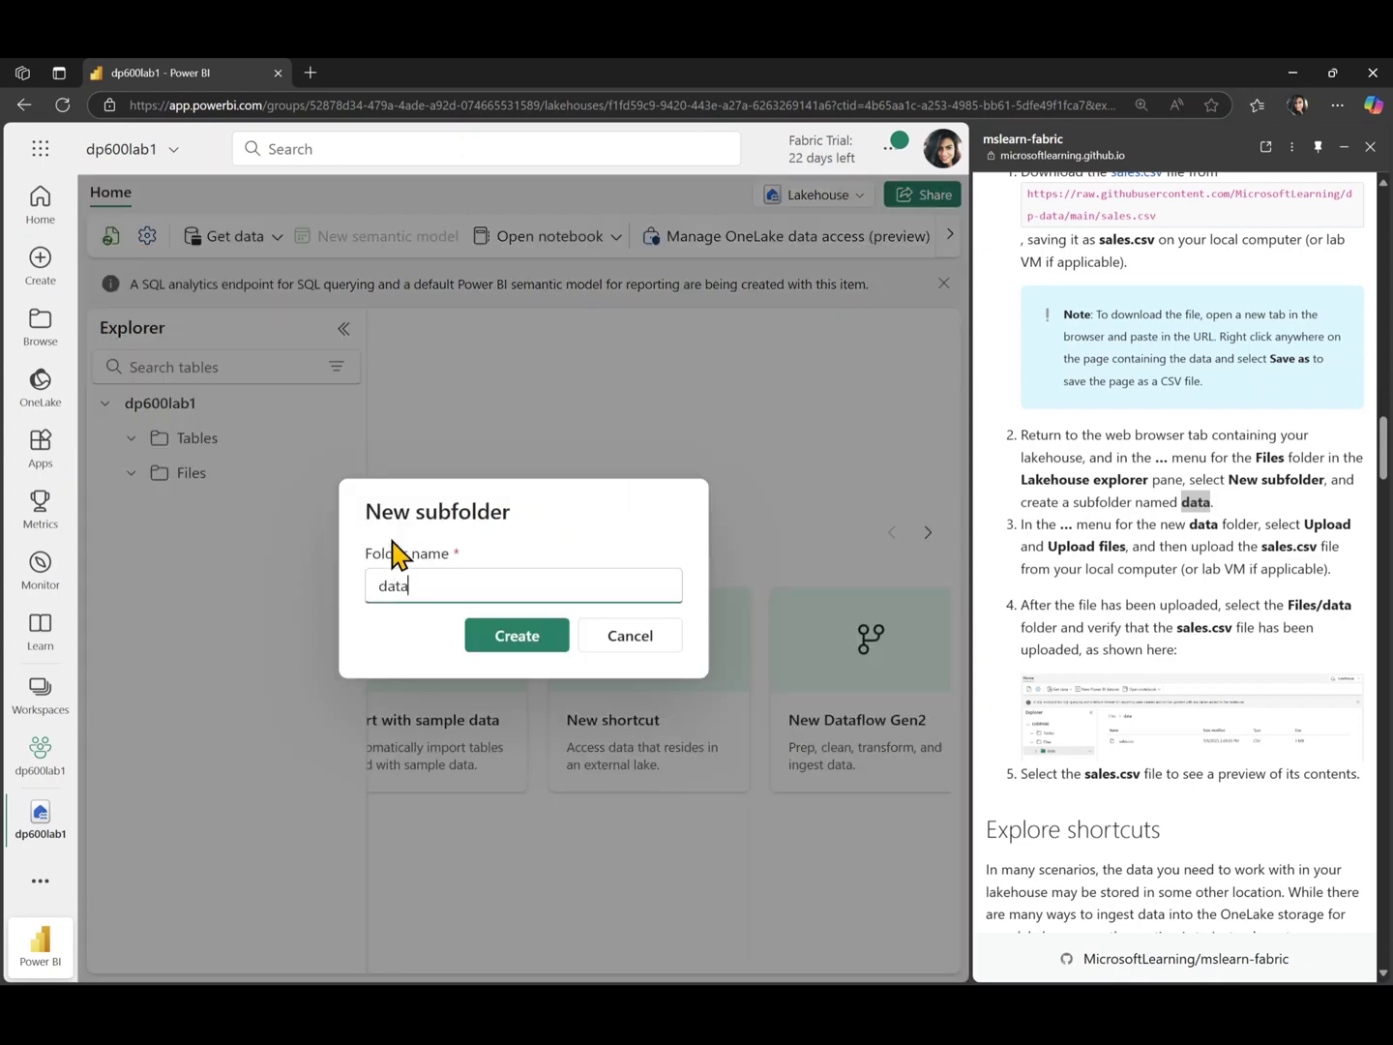
left_click(512, 634)
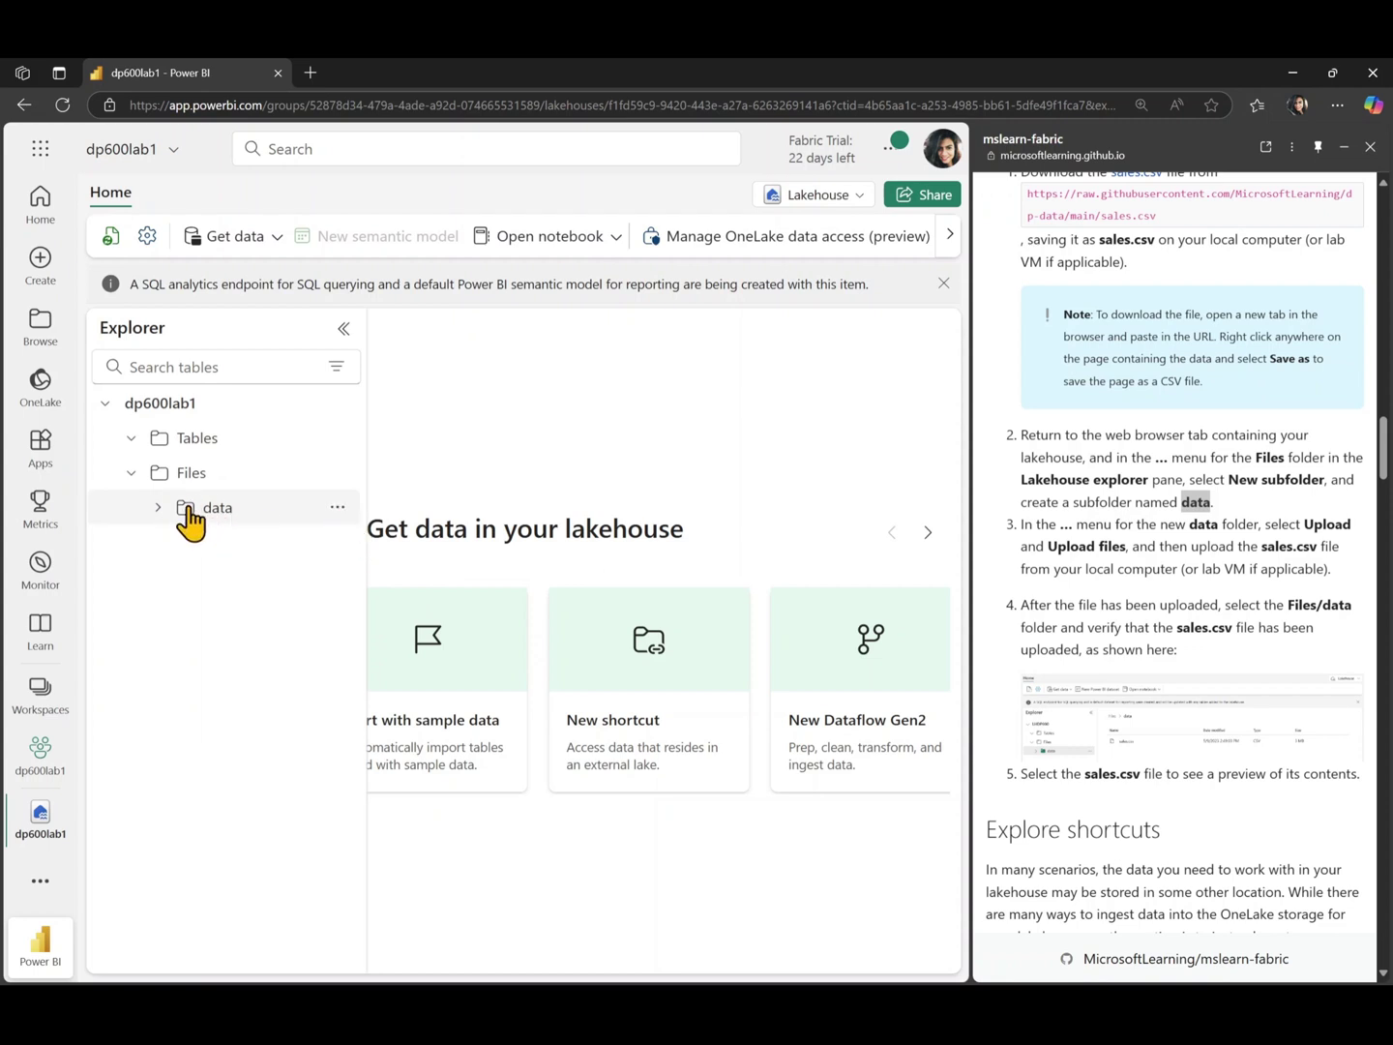
- Upload sales.csv from the local Downloads folder into the lakehouse's data subfolder
left_click(337, 507)
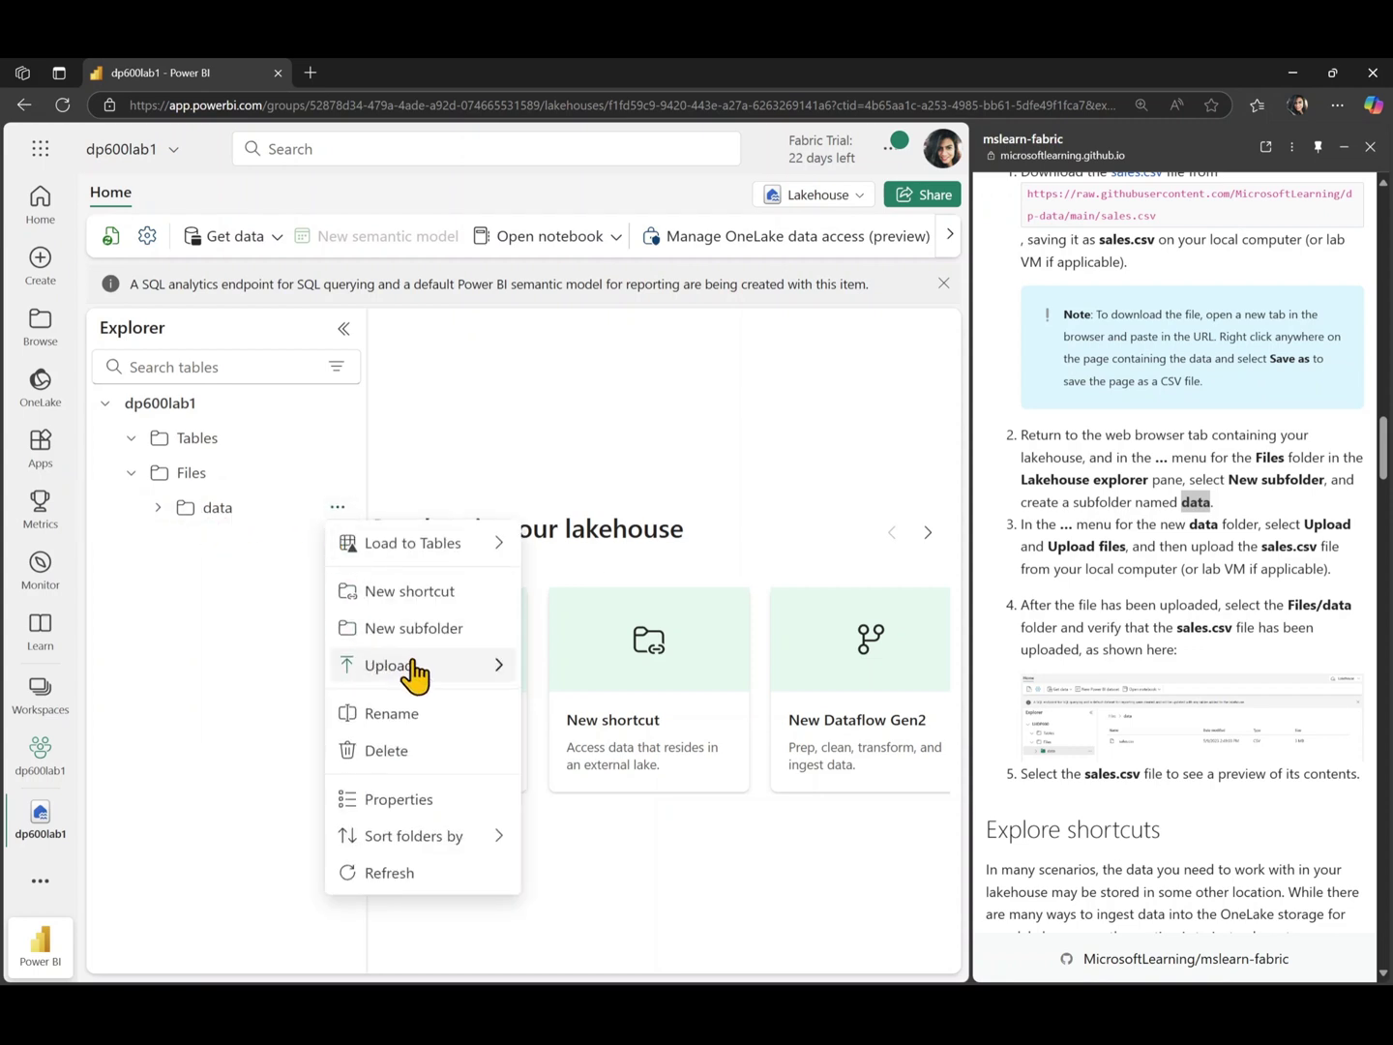
mouse_move(407, 667)
left_click(560, 672)
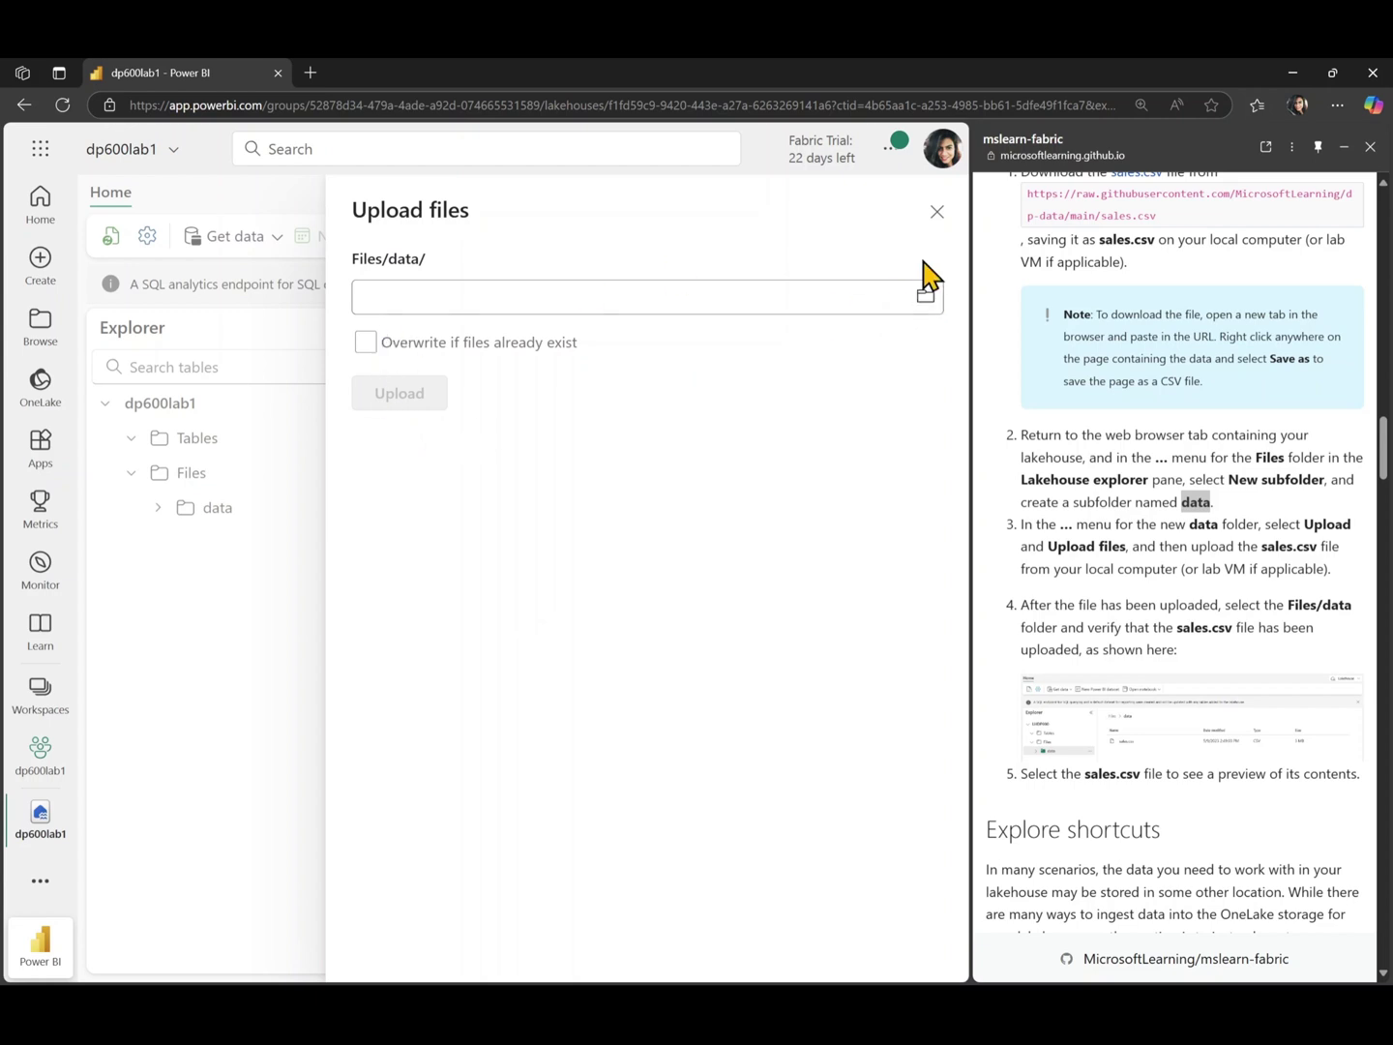
left_click(929, 305)
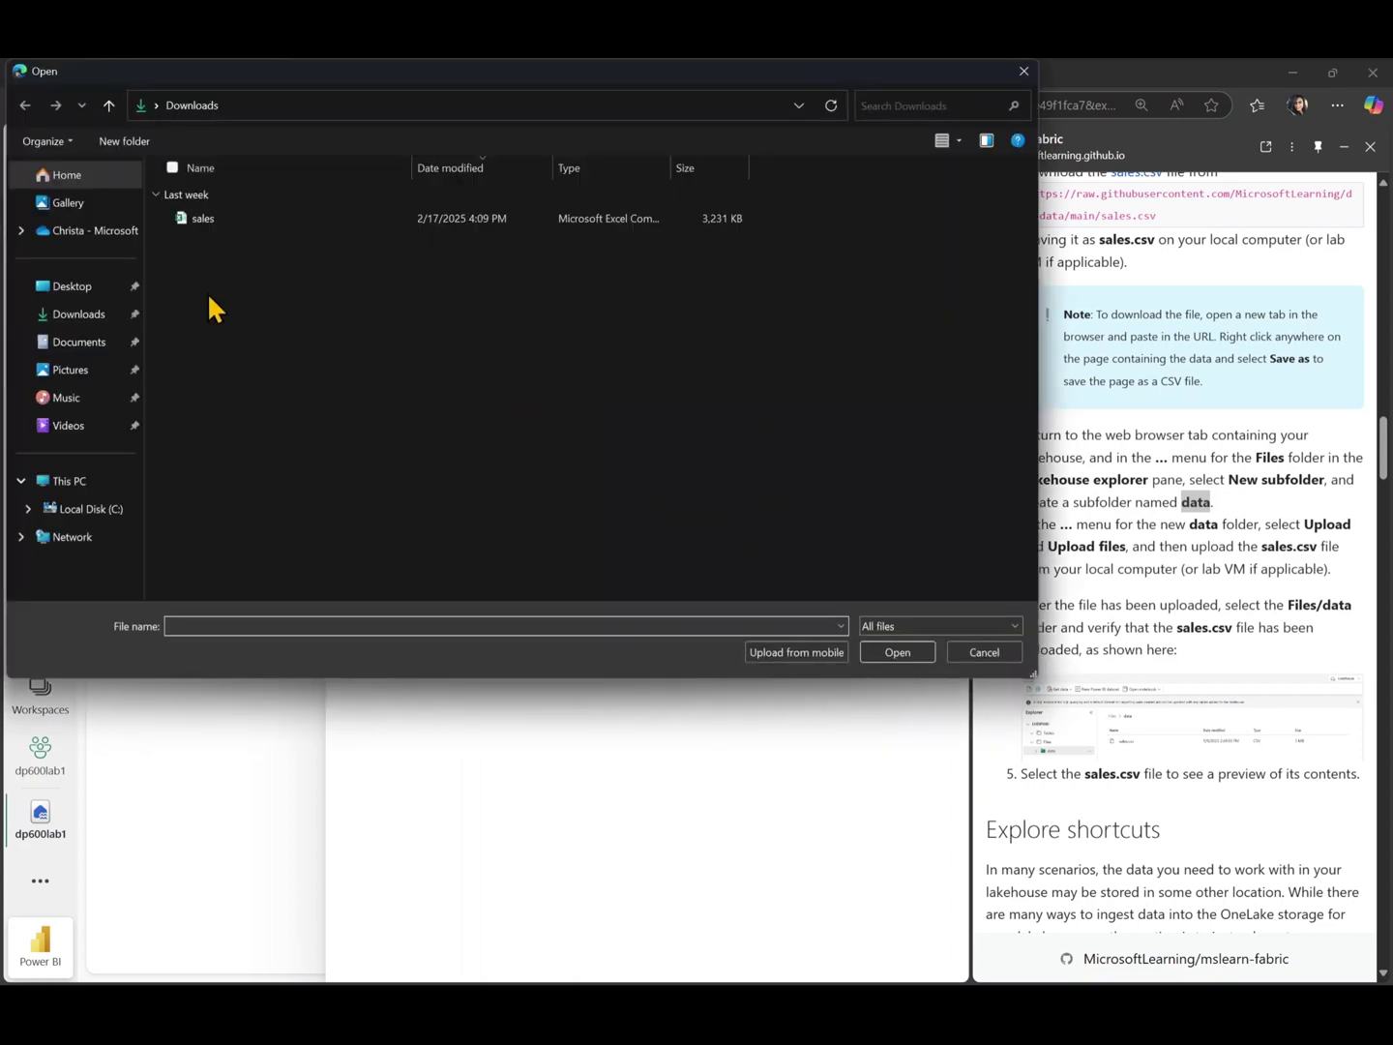
left_click(193, 221)
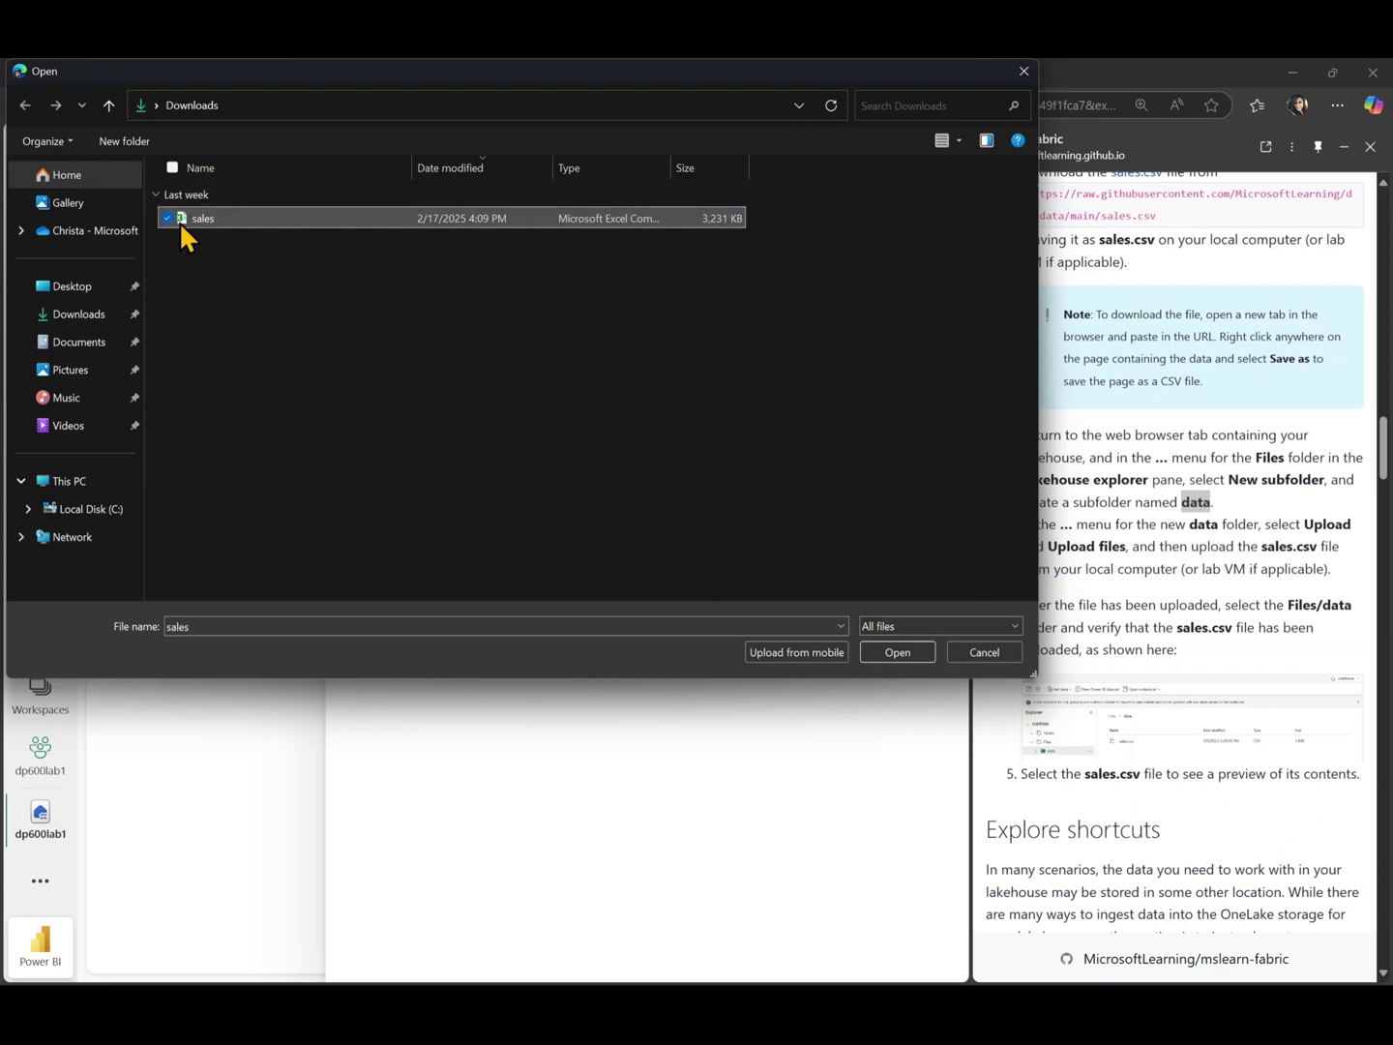
left_click(899, 654)
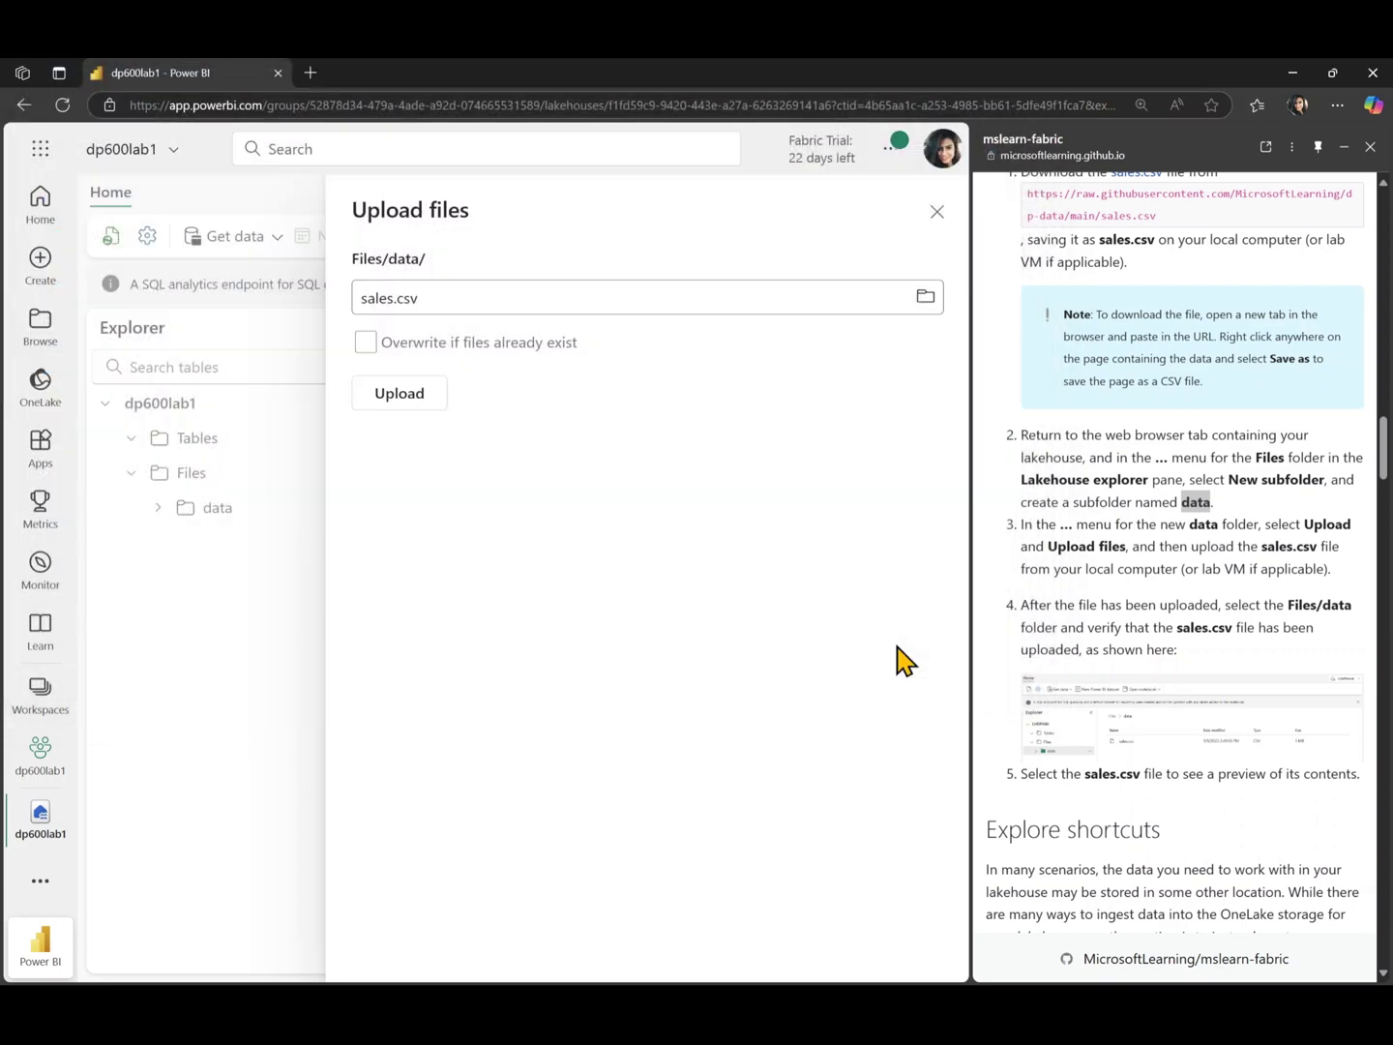
left_click(398, 393)
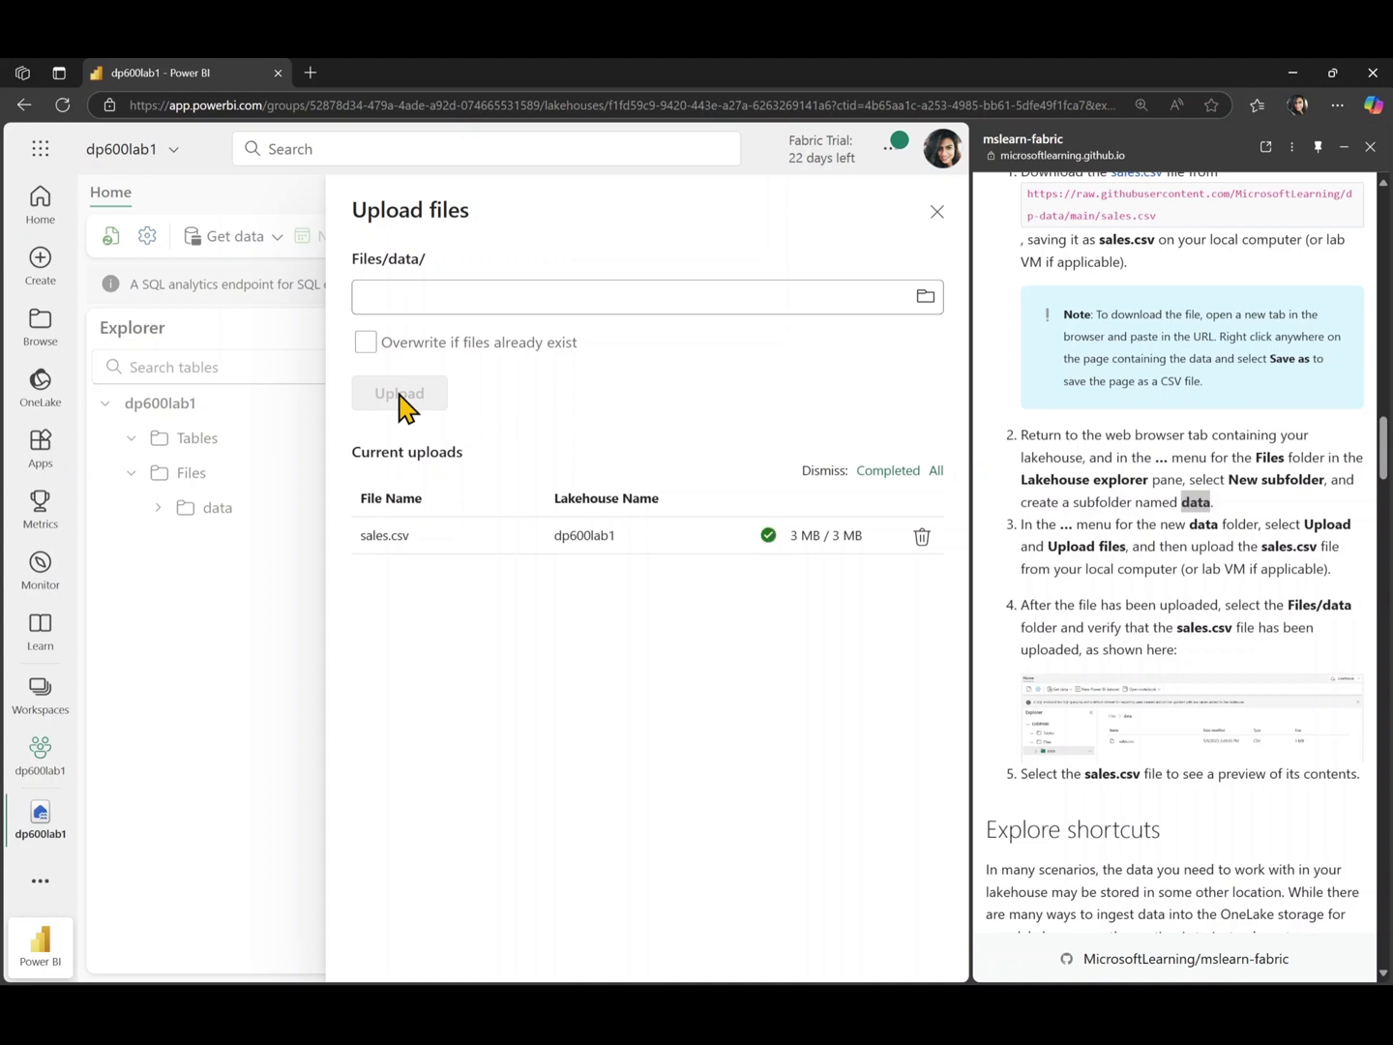
left_click(936, 212)
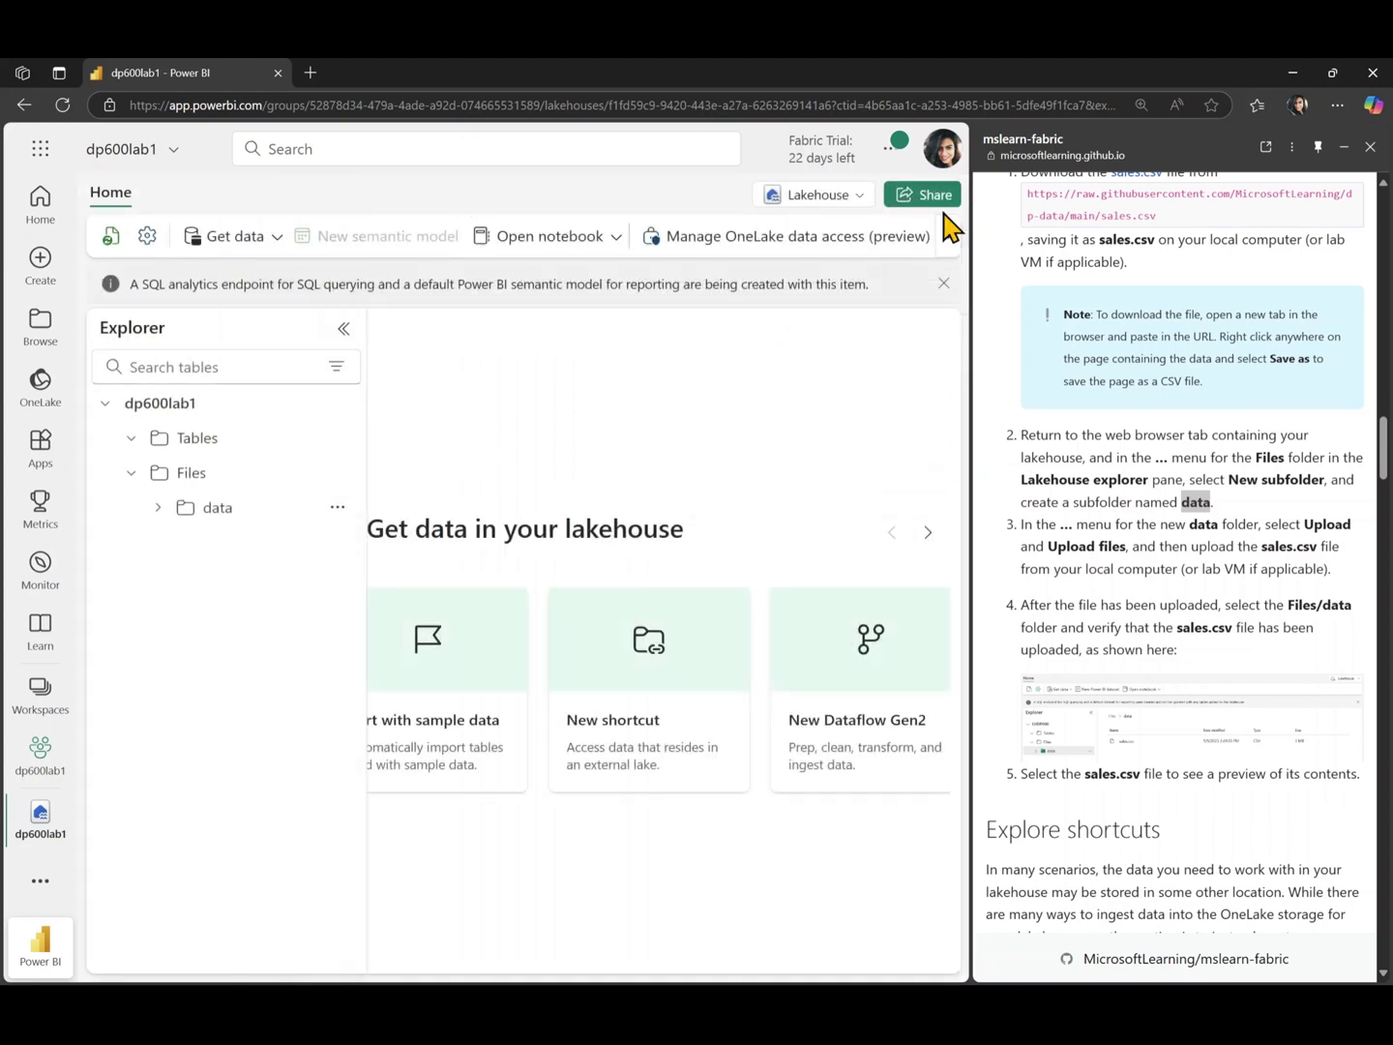
- Refresh the lakehouse, open the data folder with the explorer pane collapsed, and preview the contents of sales.csv
left_click(110, 237)
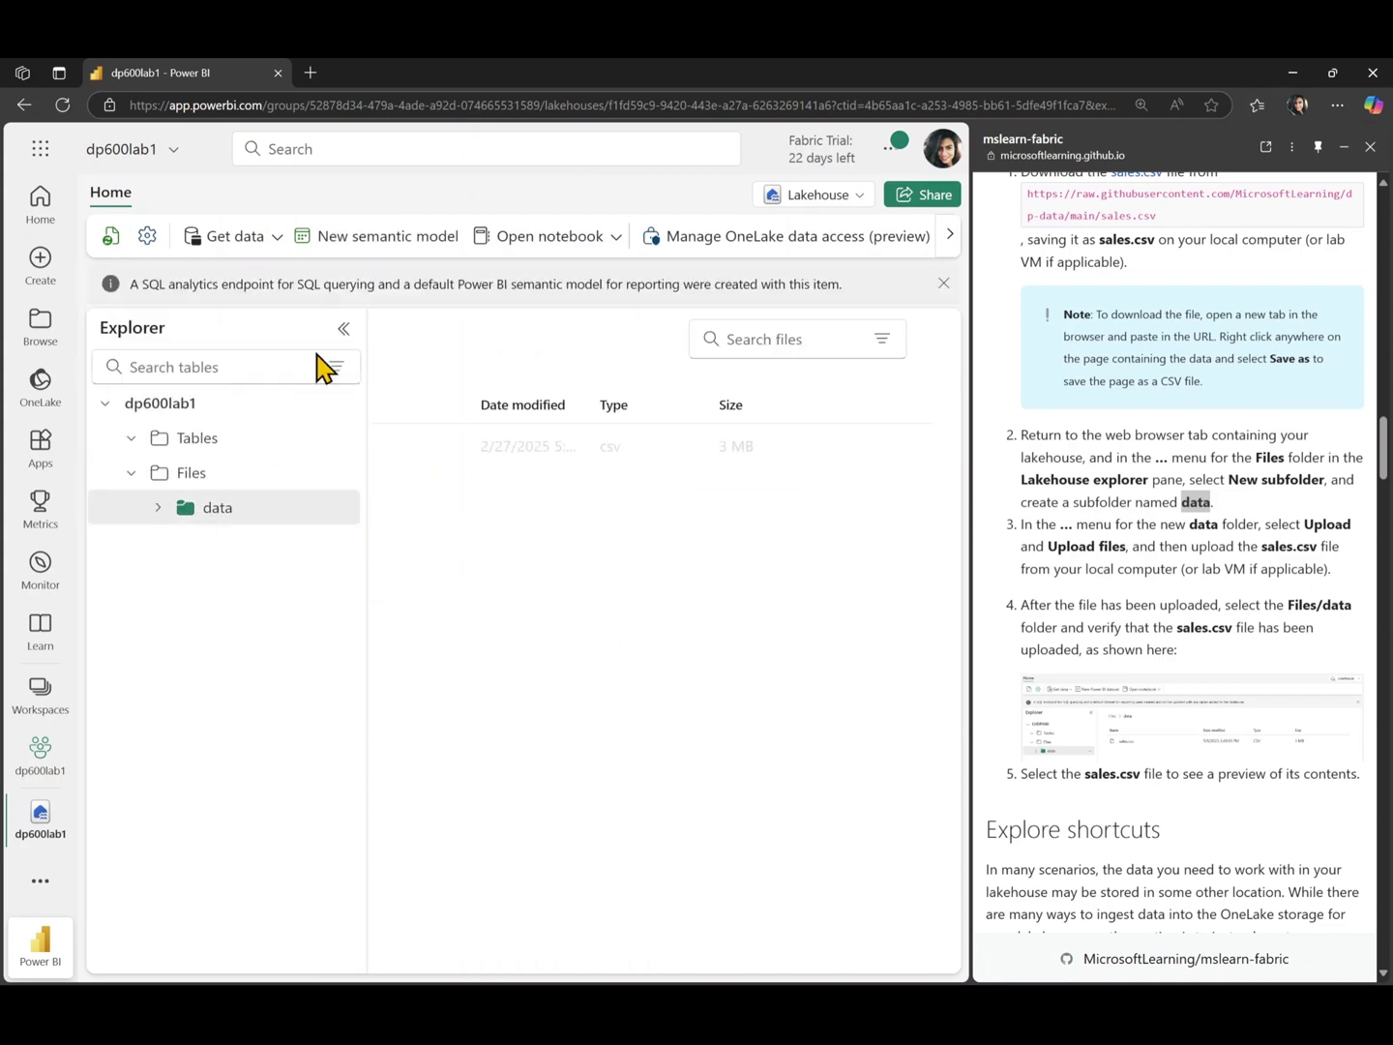
left_click(344, 330)
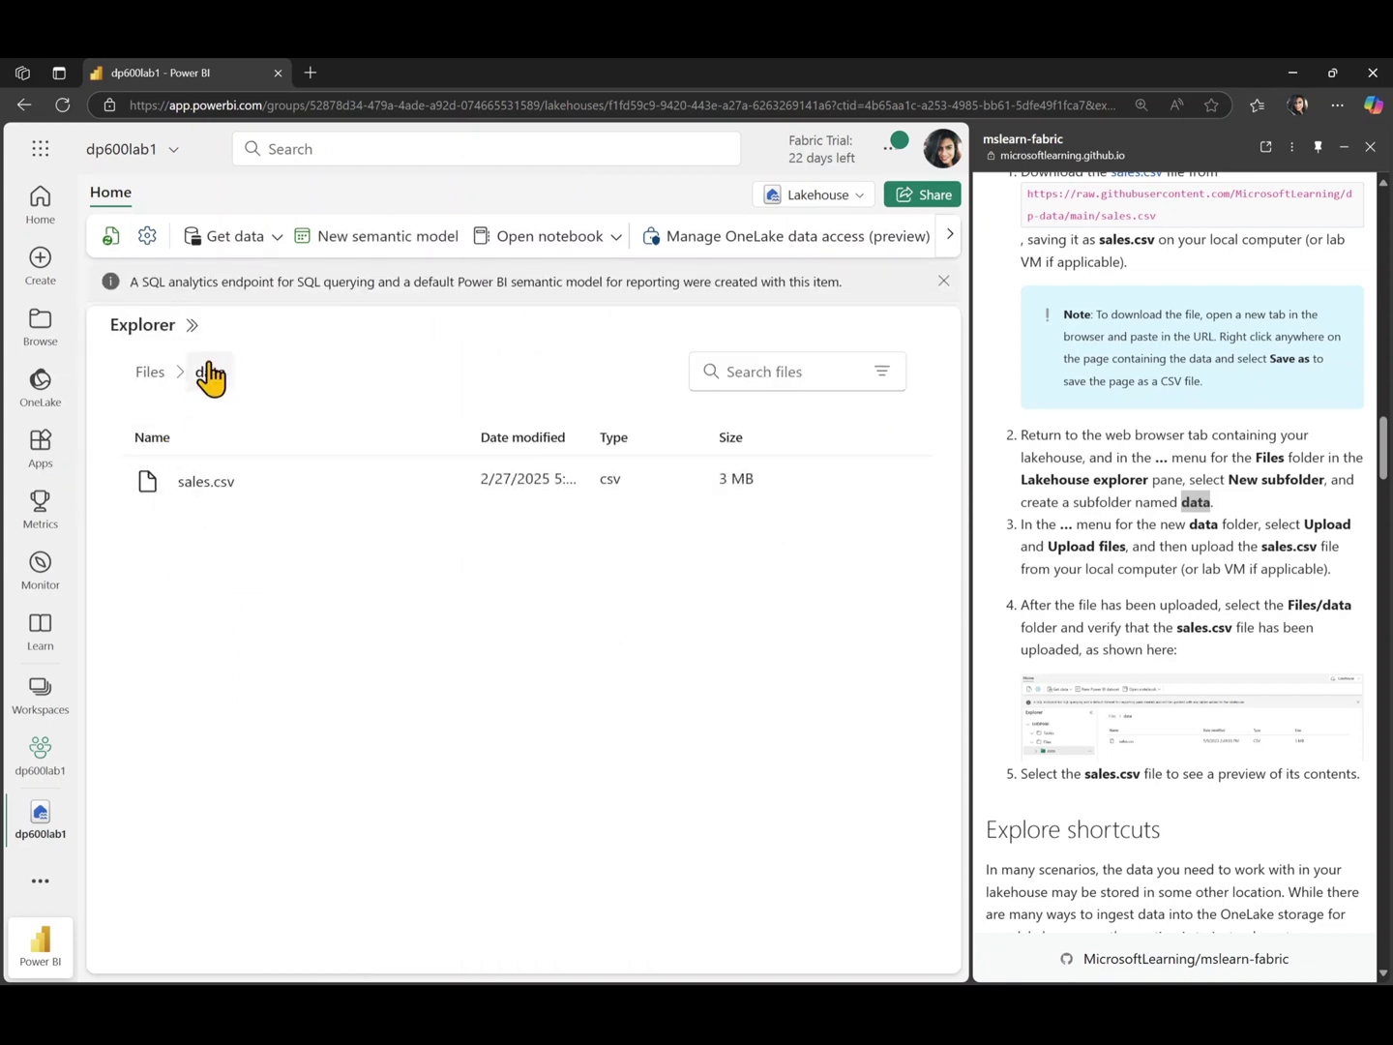
left_click(205, 480)
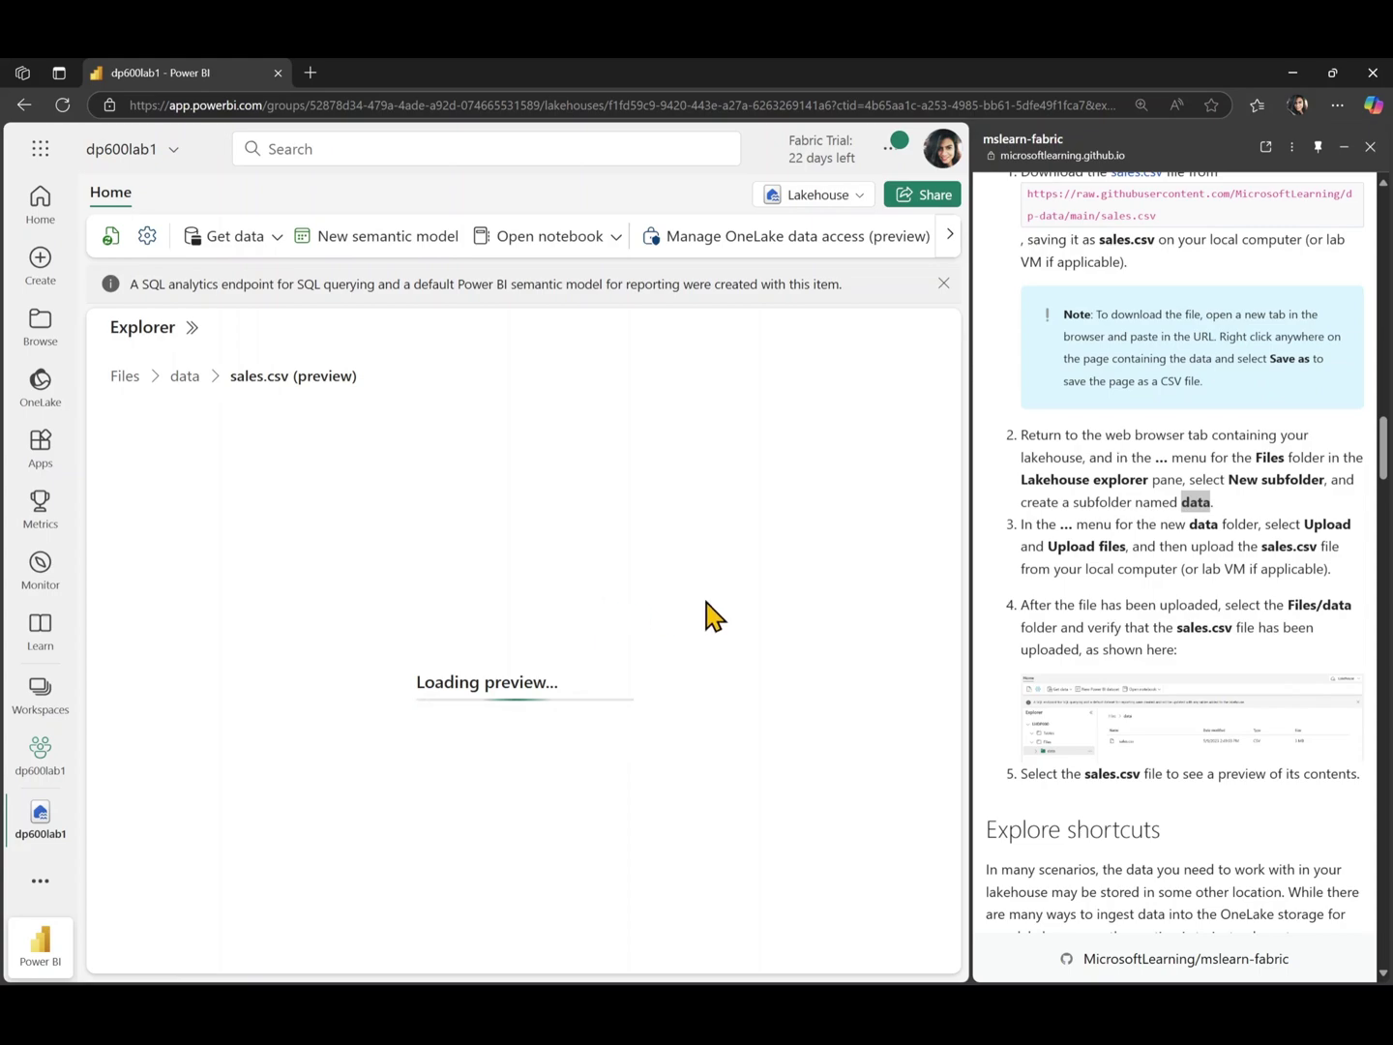
scroll(484, 631, "down", 1)
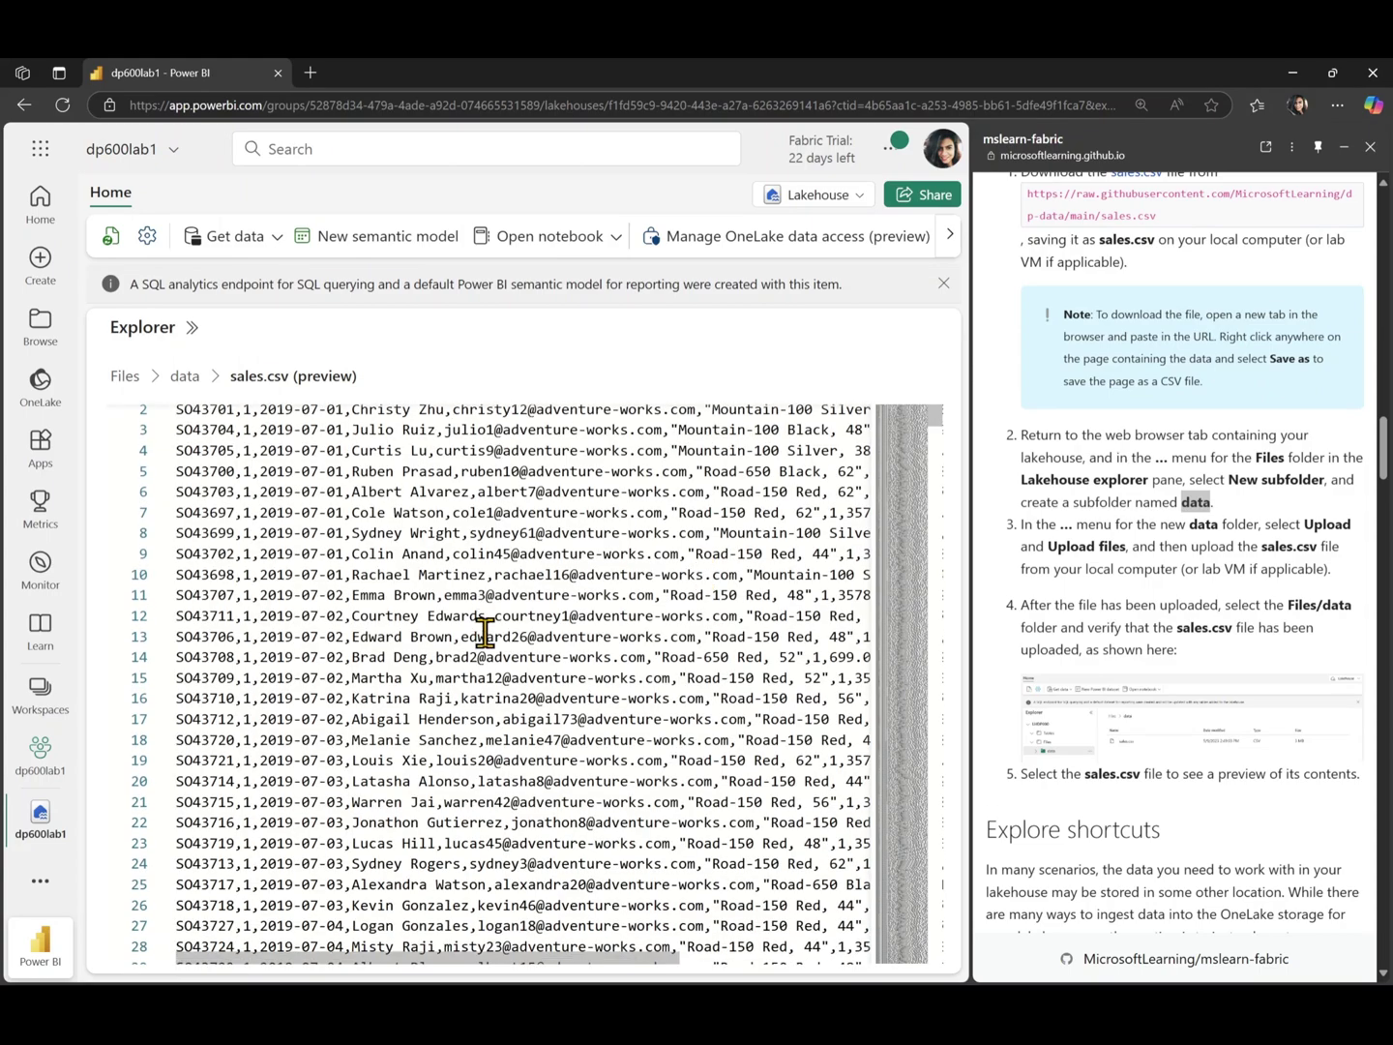
scroll(481, 631, "up", 1)
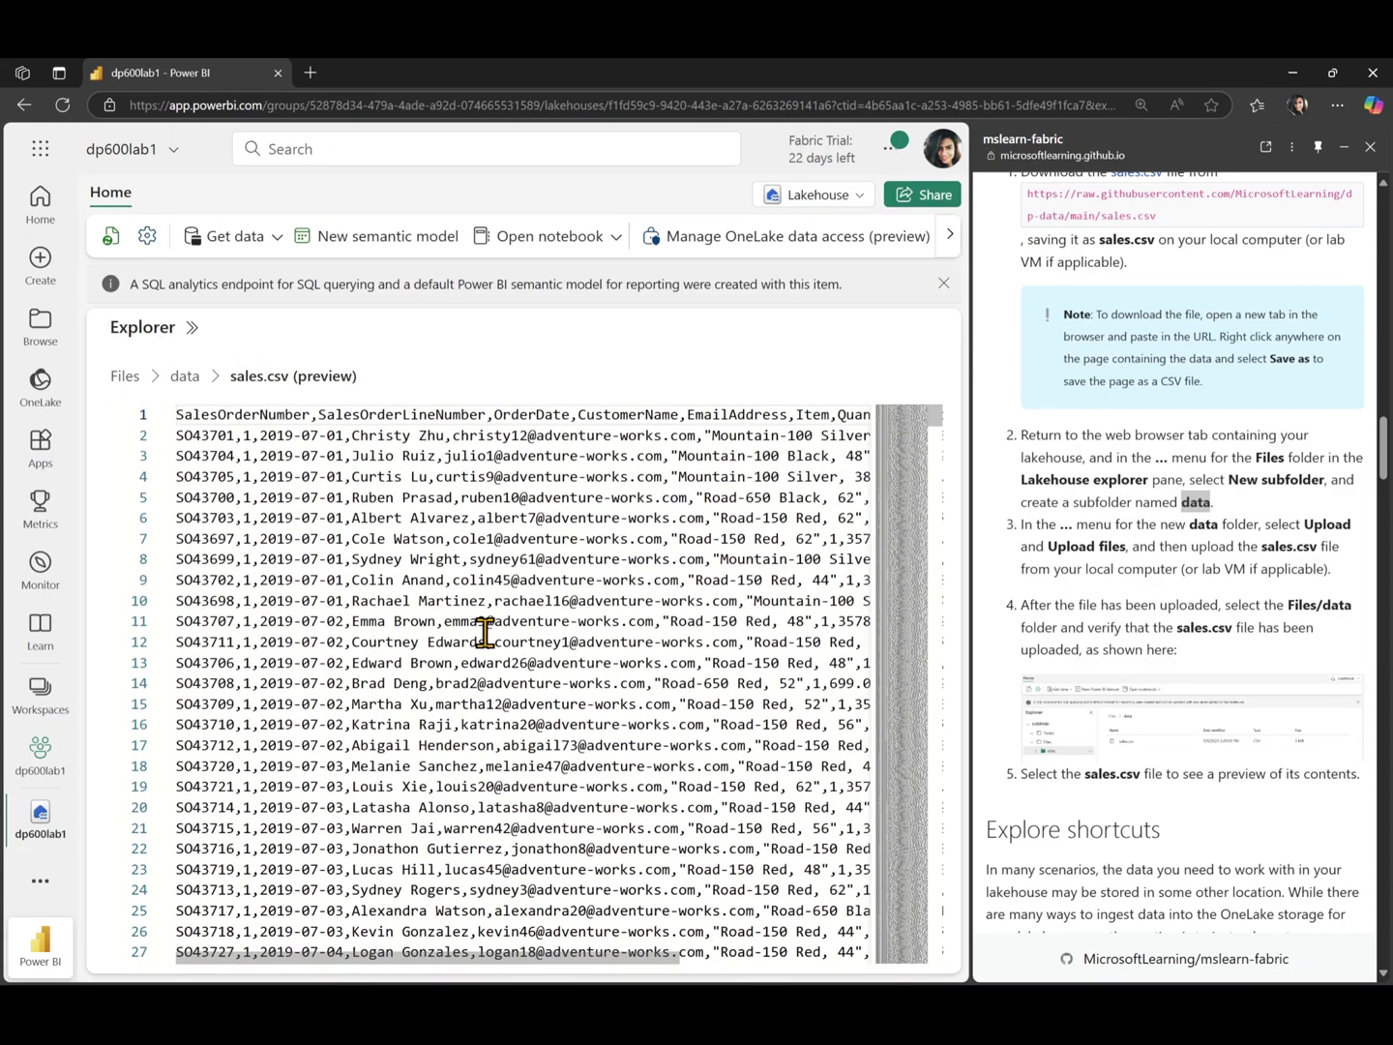
- Review the available data source types for a new shortcut in the Files folder, closing the dialog without creating one
left_click(192, 329)
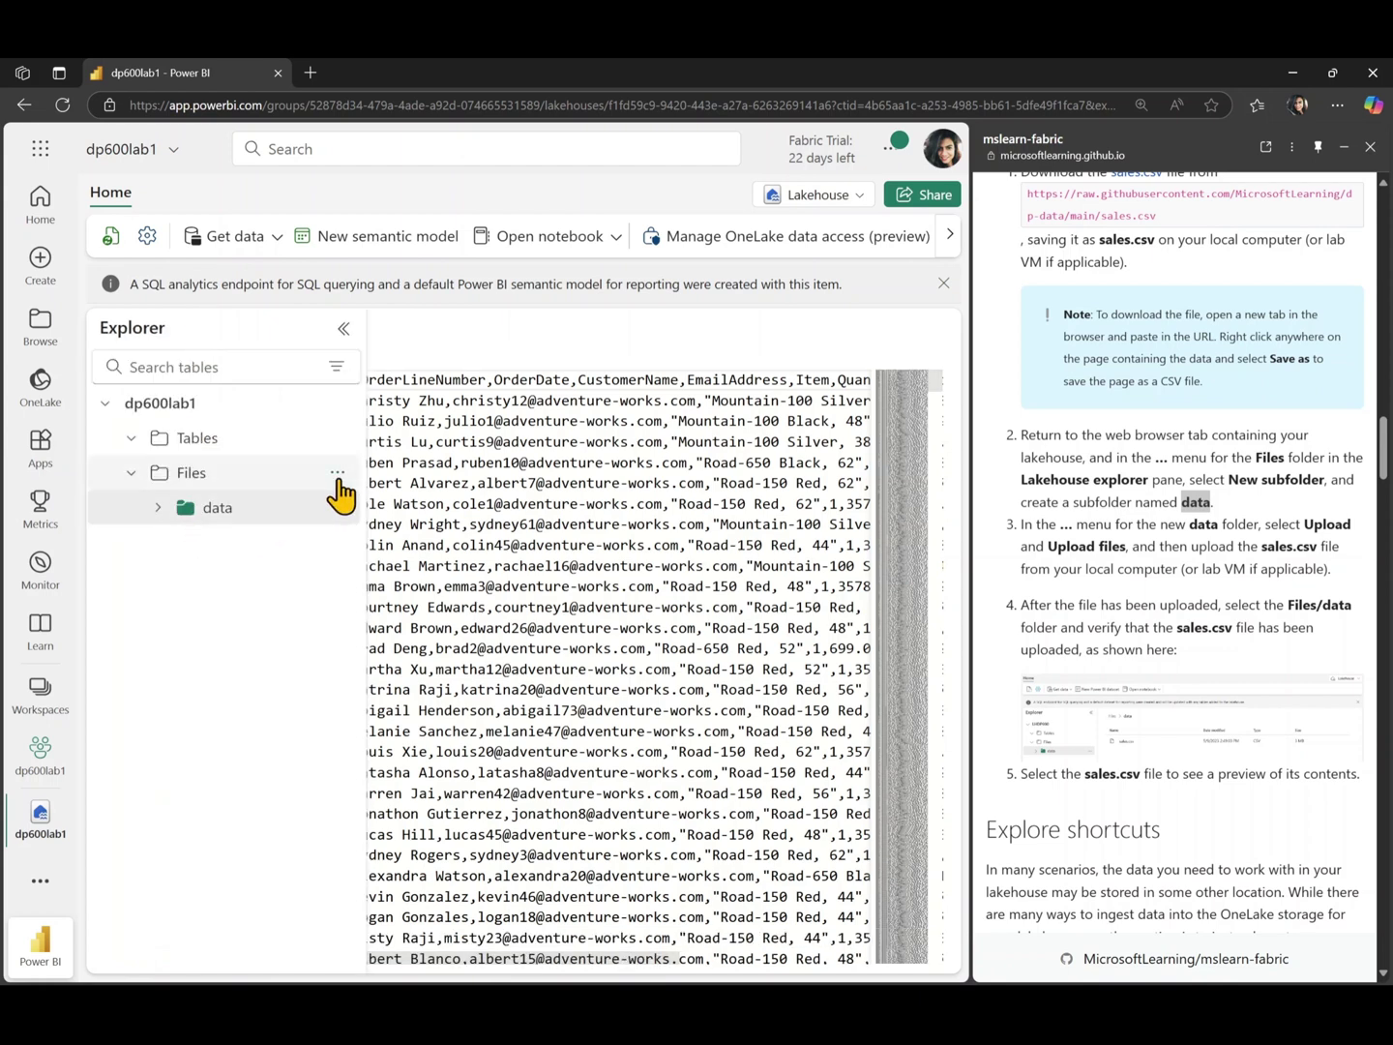
left_click(343, 504)
left_click(403, 498)
left_click(347, 503)
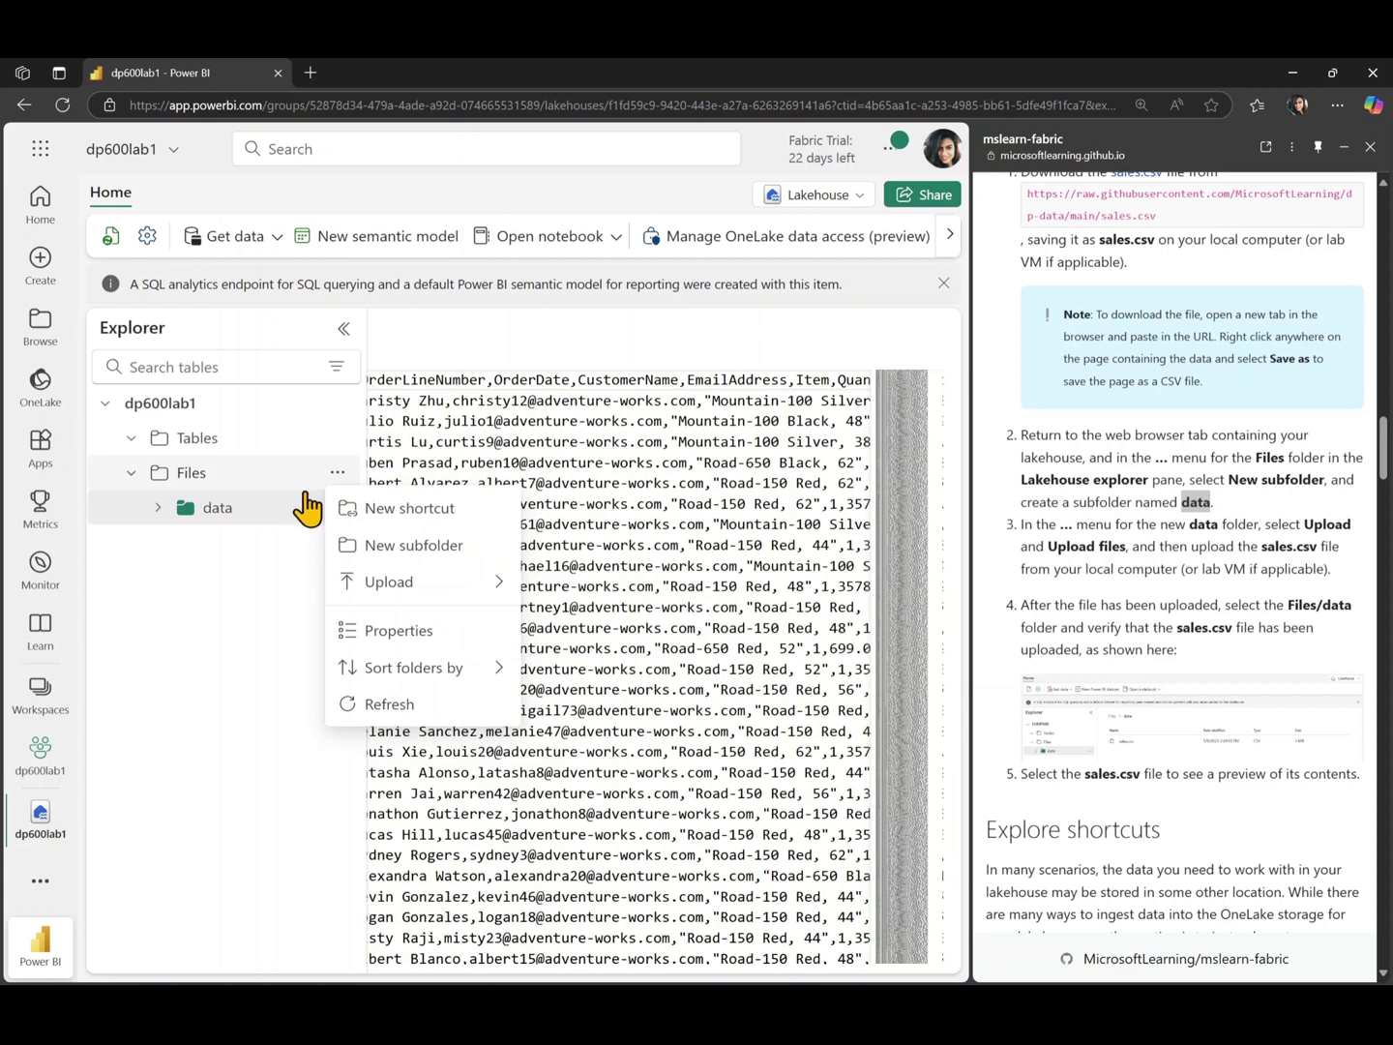
left_click(308, 503)
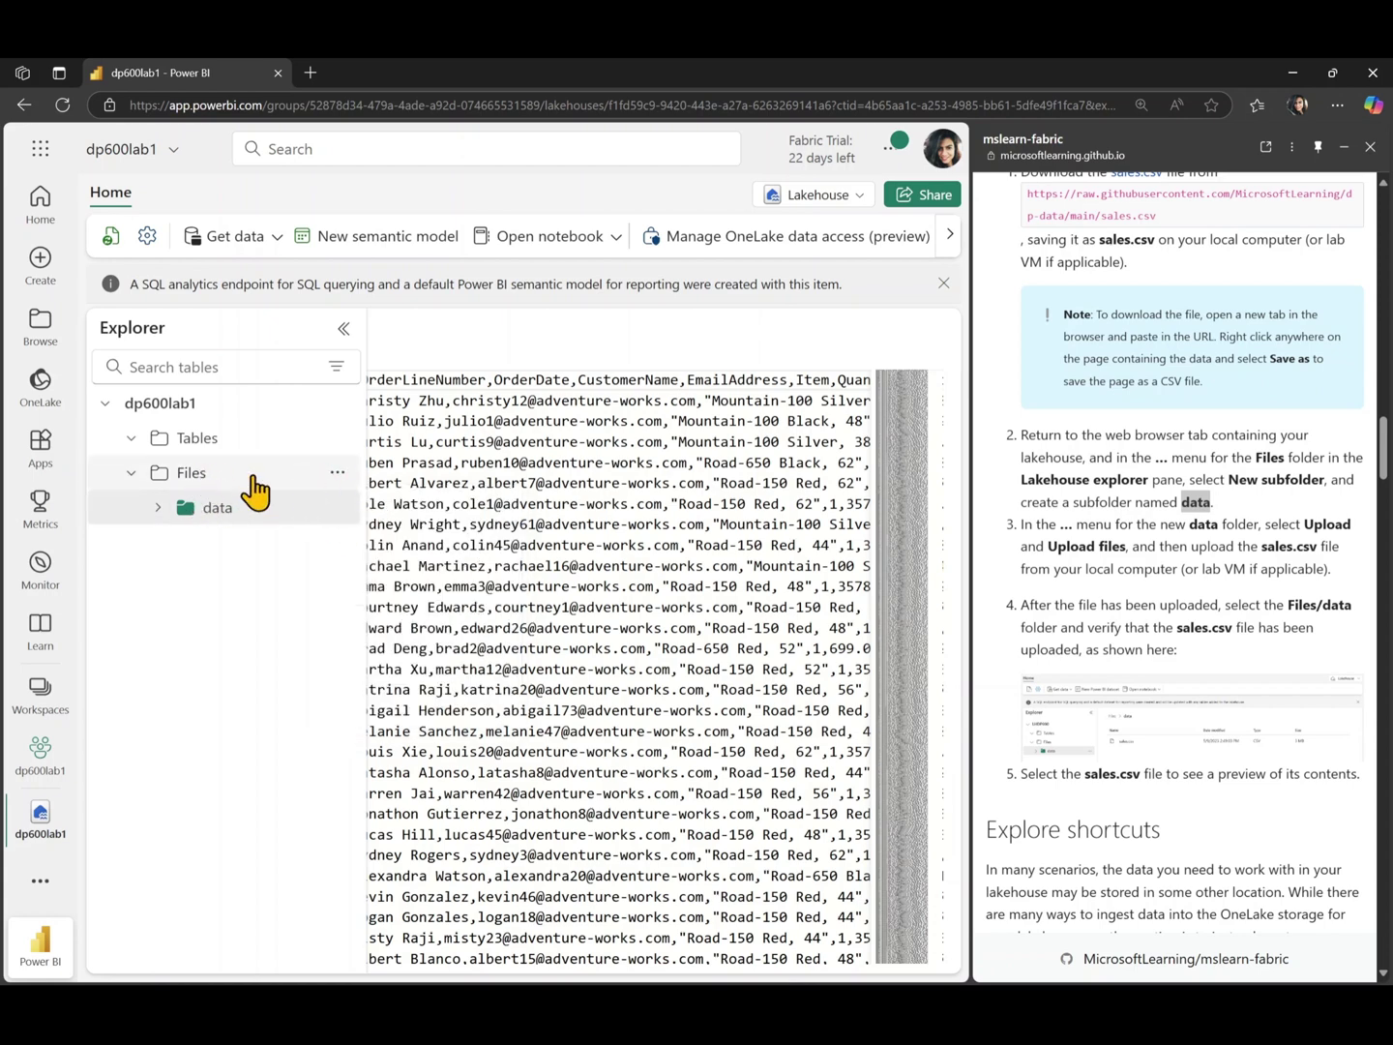
left_click(337, 473)
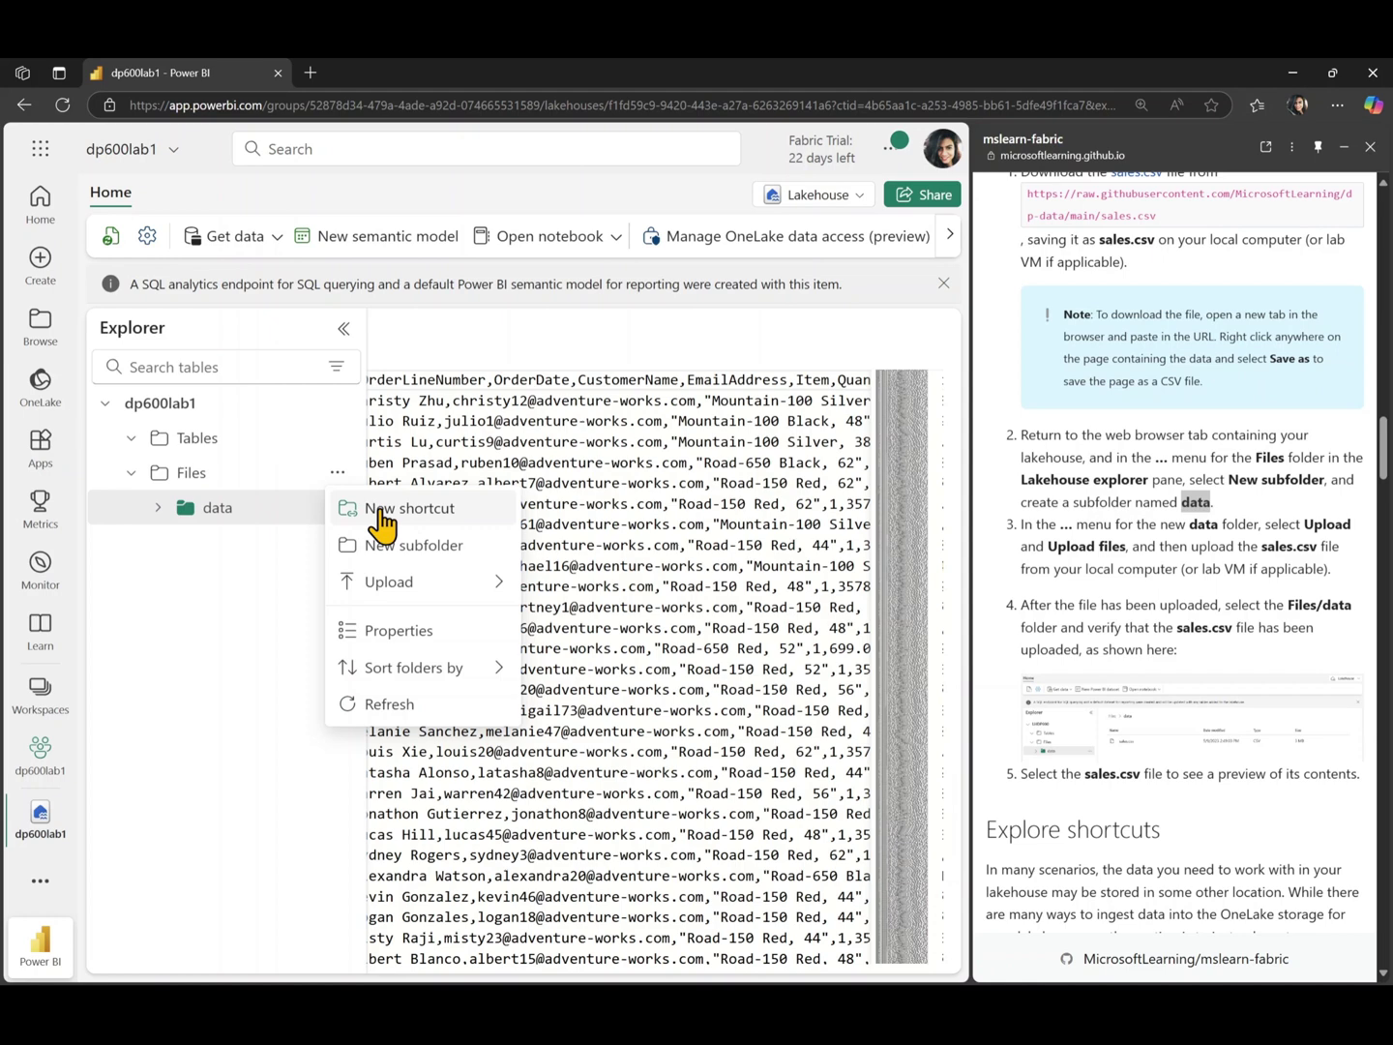
left_click(381, 510)
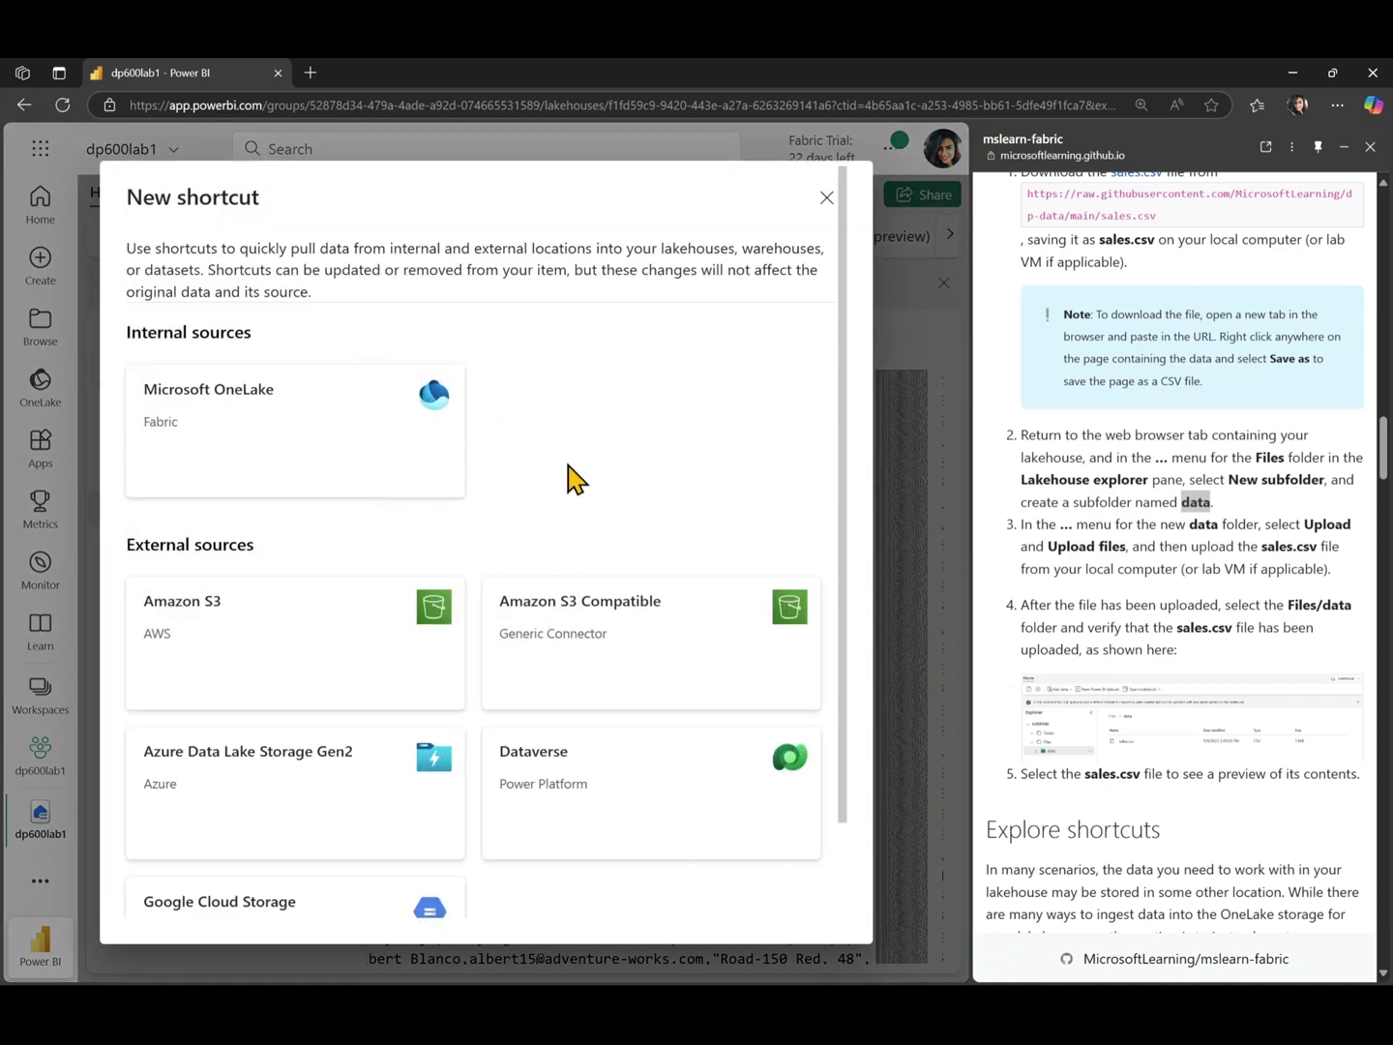
scroll(576, 479, "down", 1)
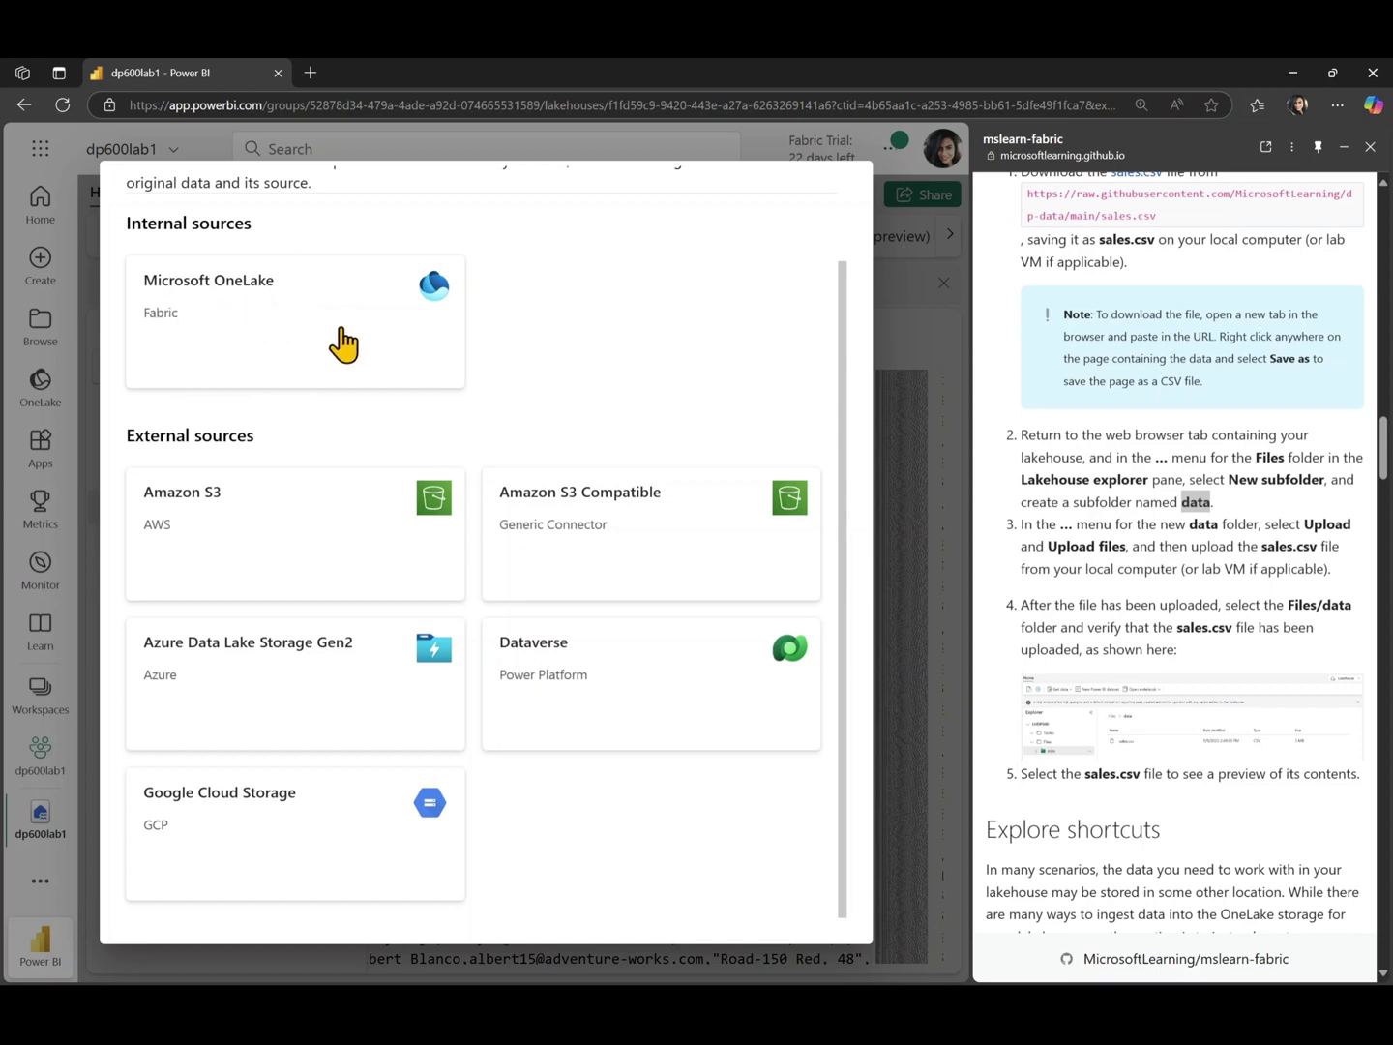
scroll(735, 592, "up", 5)
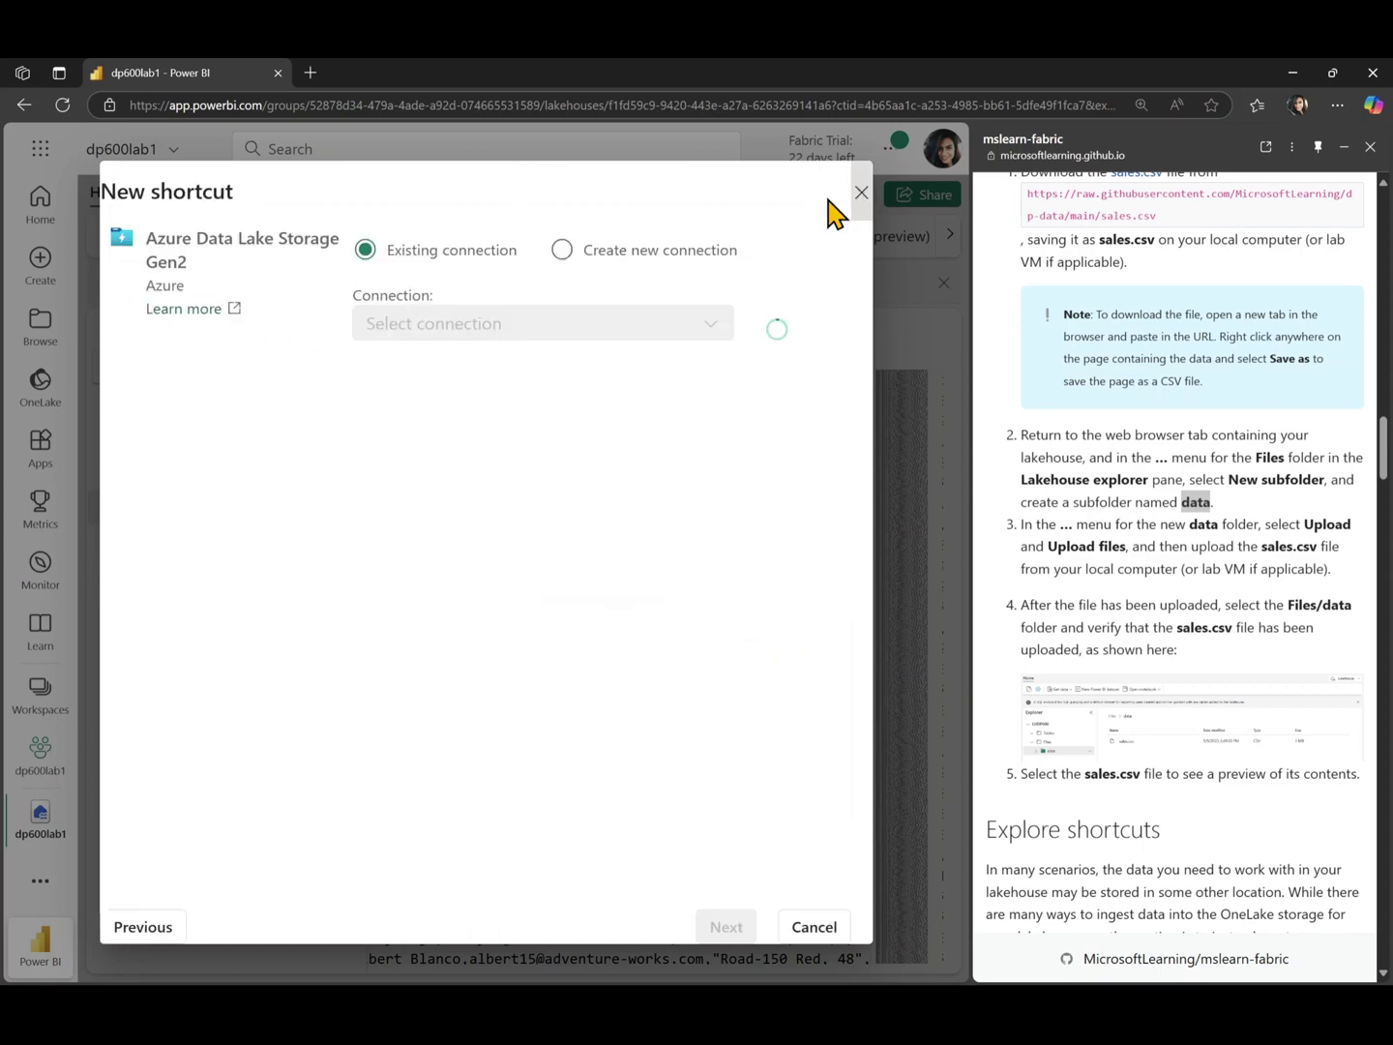
left_click(856, 196)
- Load sales.csv from the data folder into a new table named sales, using the header for column names and a comma separator
scroll(1194, 677, "down", 5)
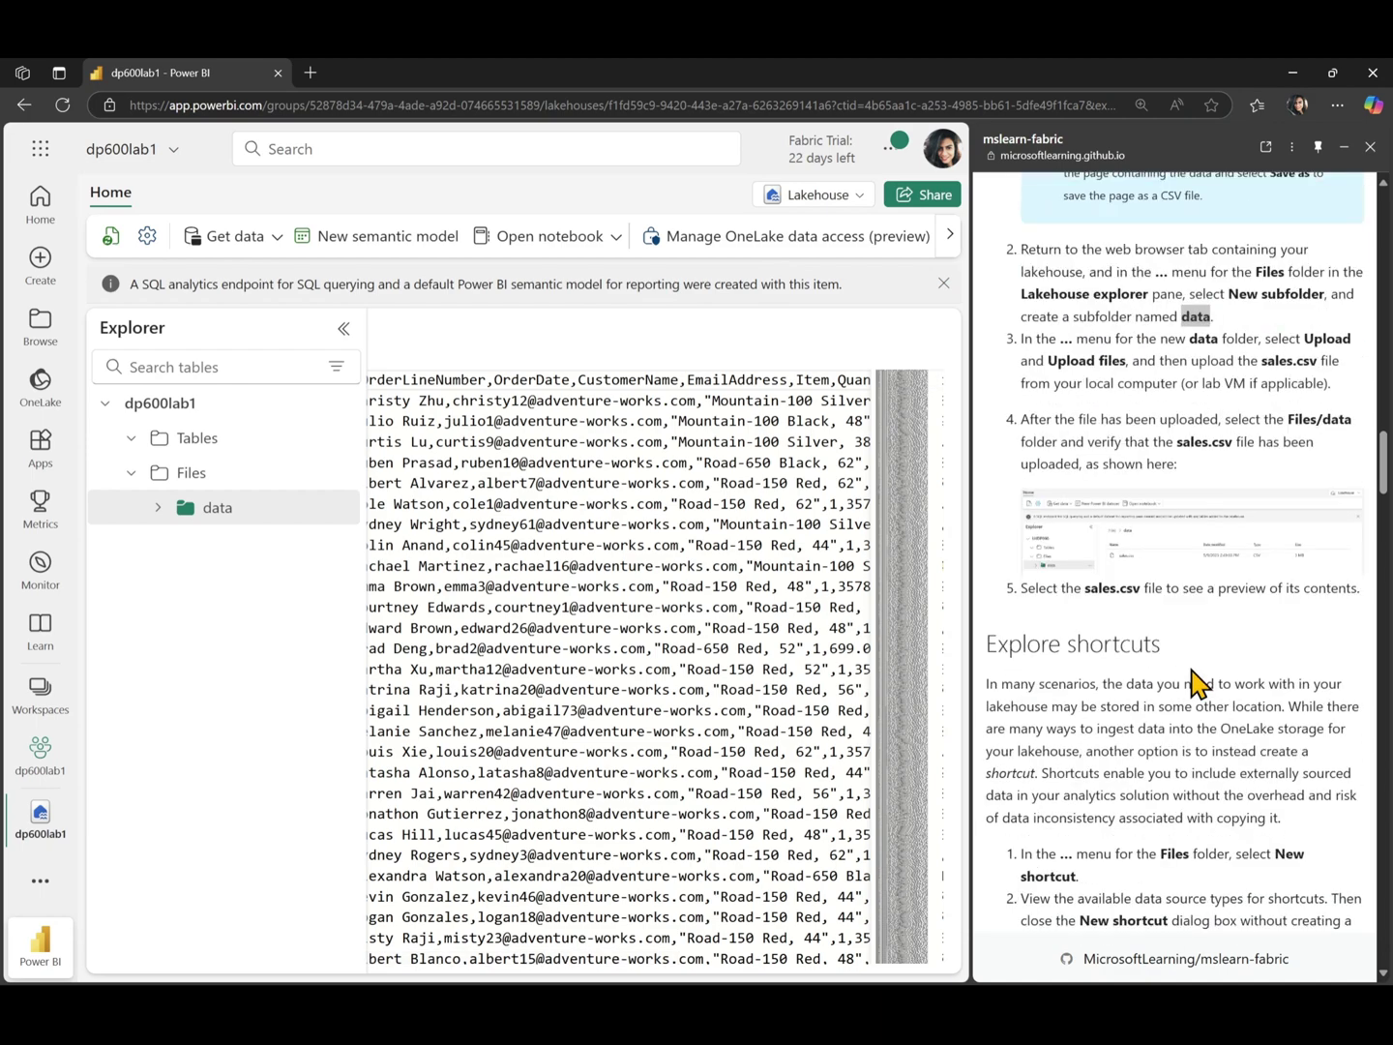
scroll(1128, 741, "down", 6)
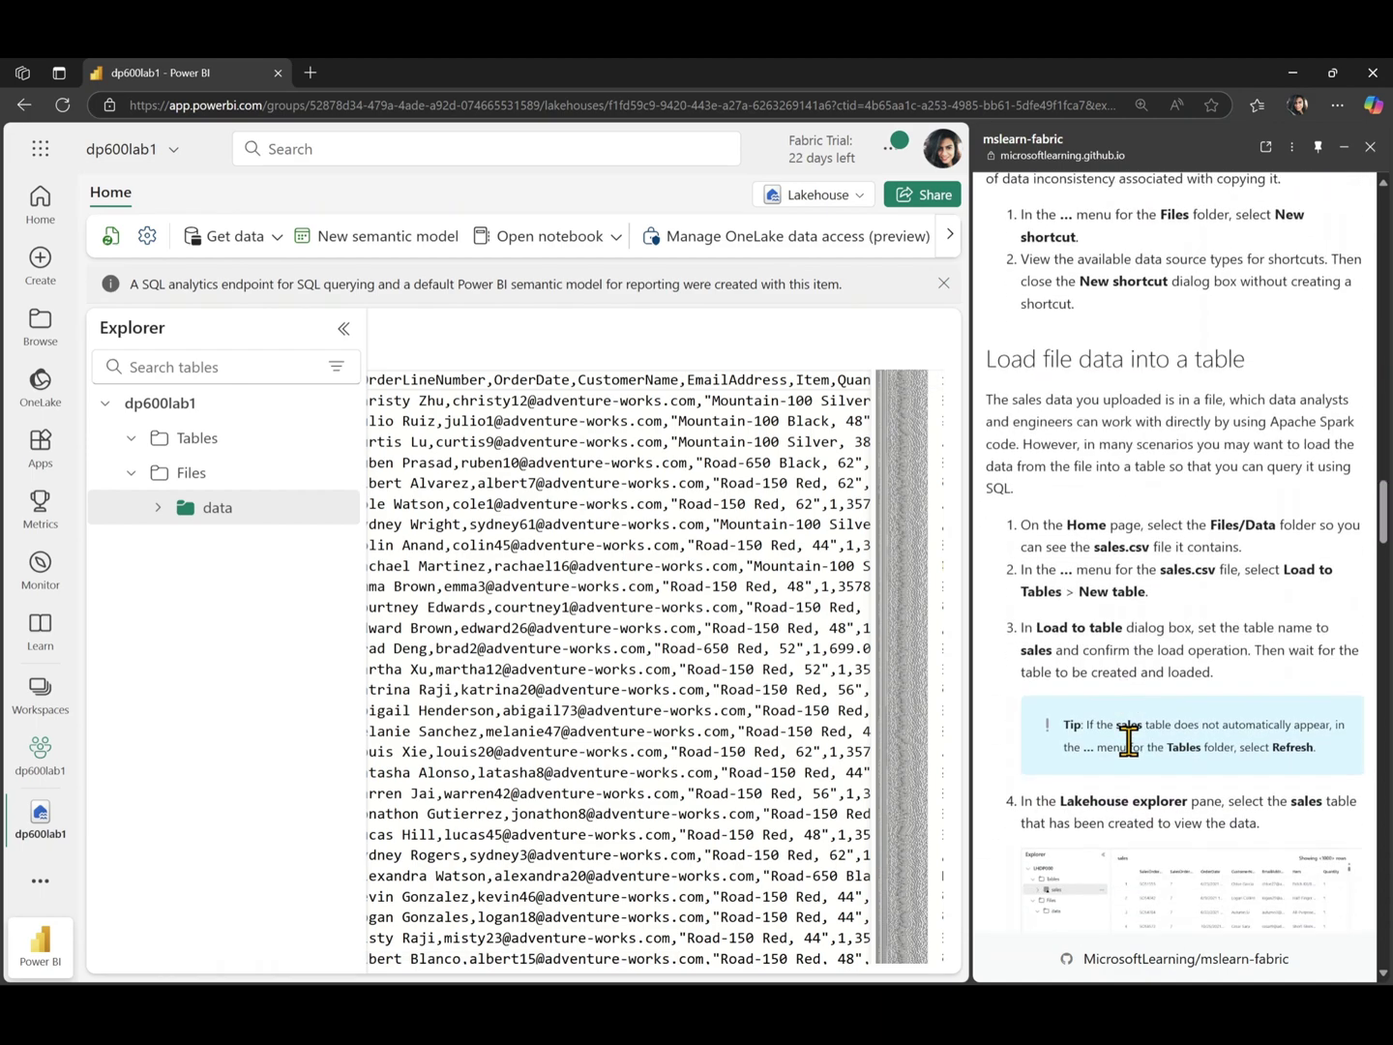
mouse_move(187, 455)
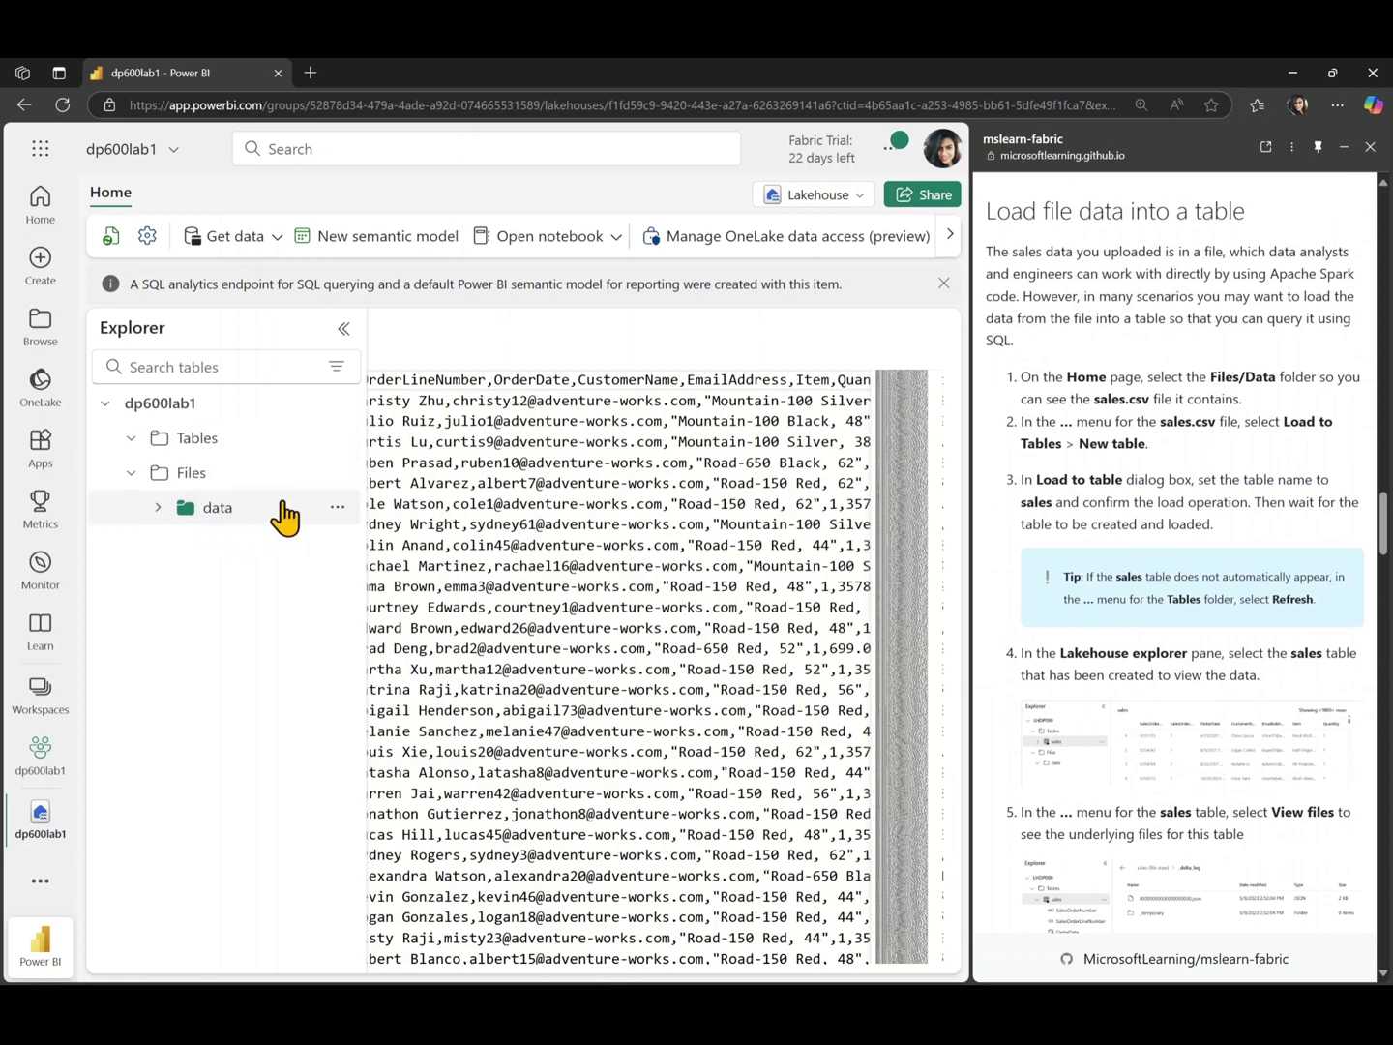
left_click(222, 527)
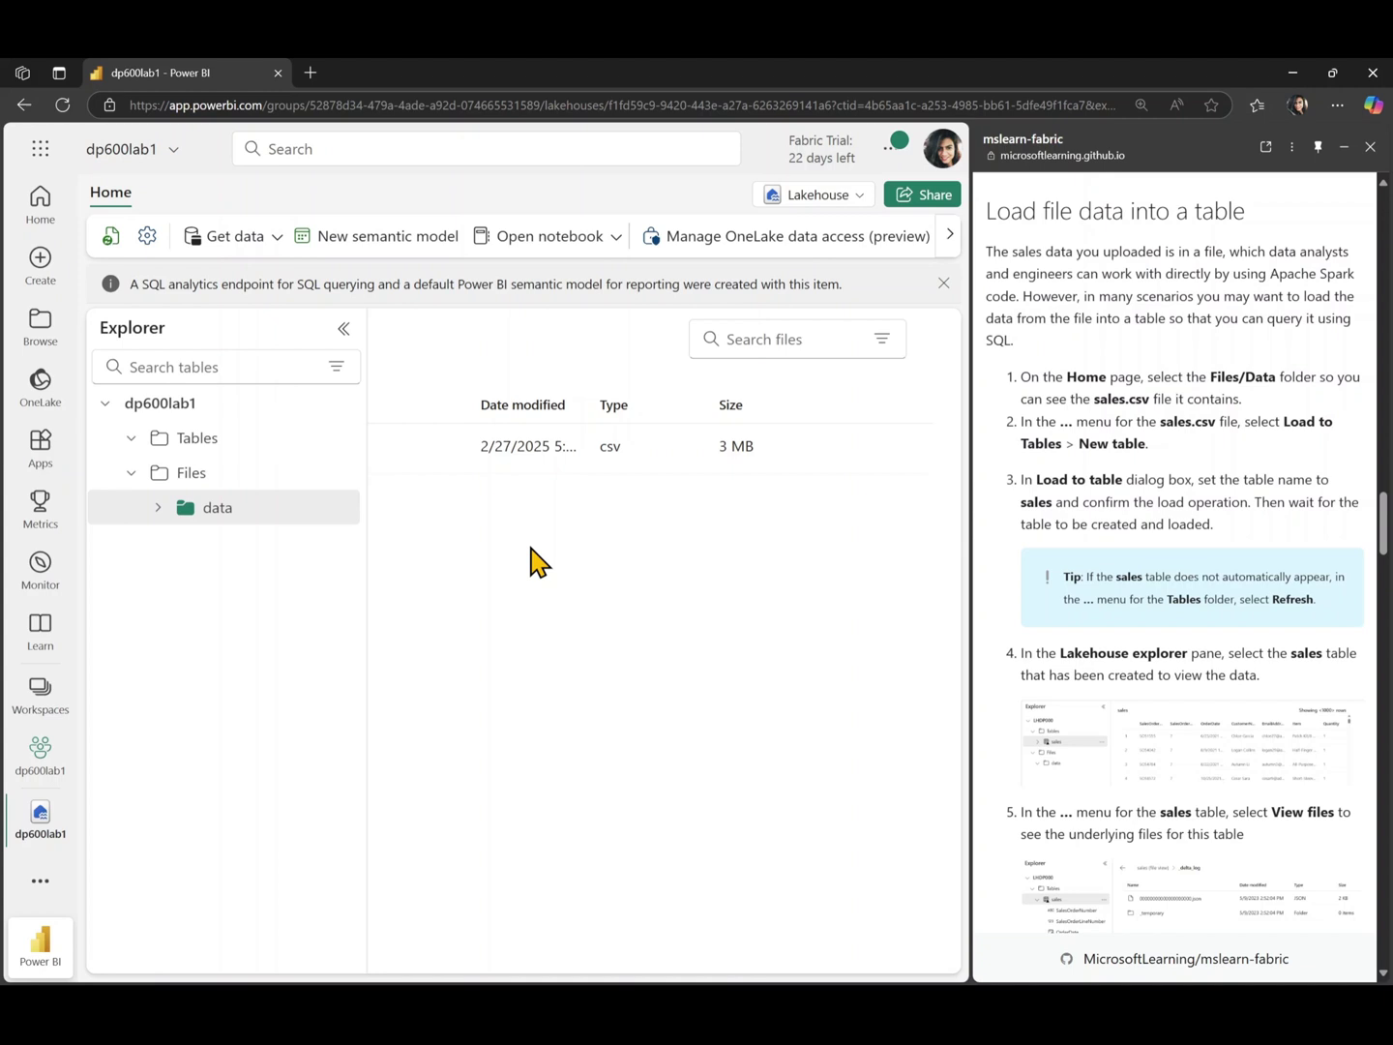
left_click(344, 331)
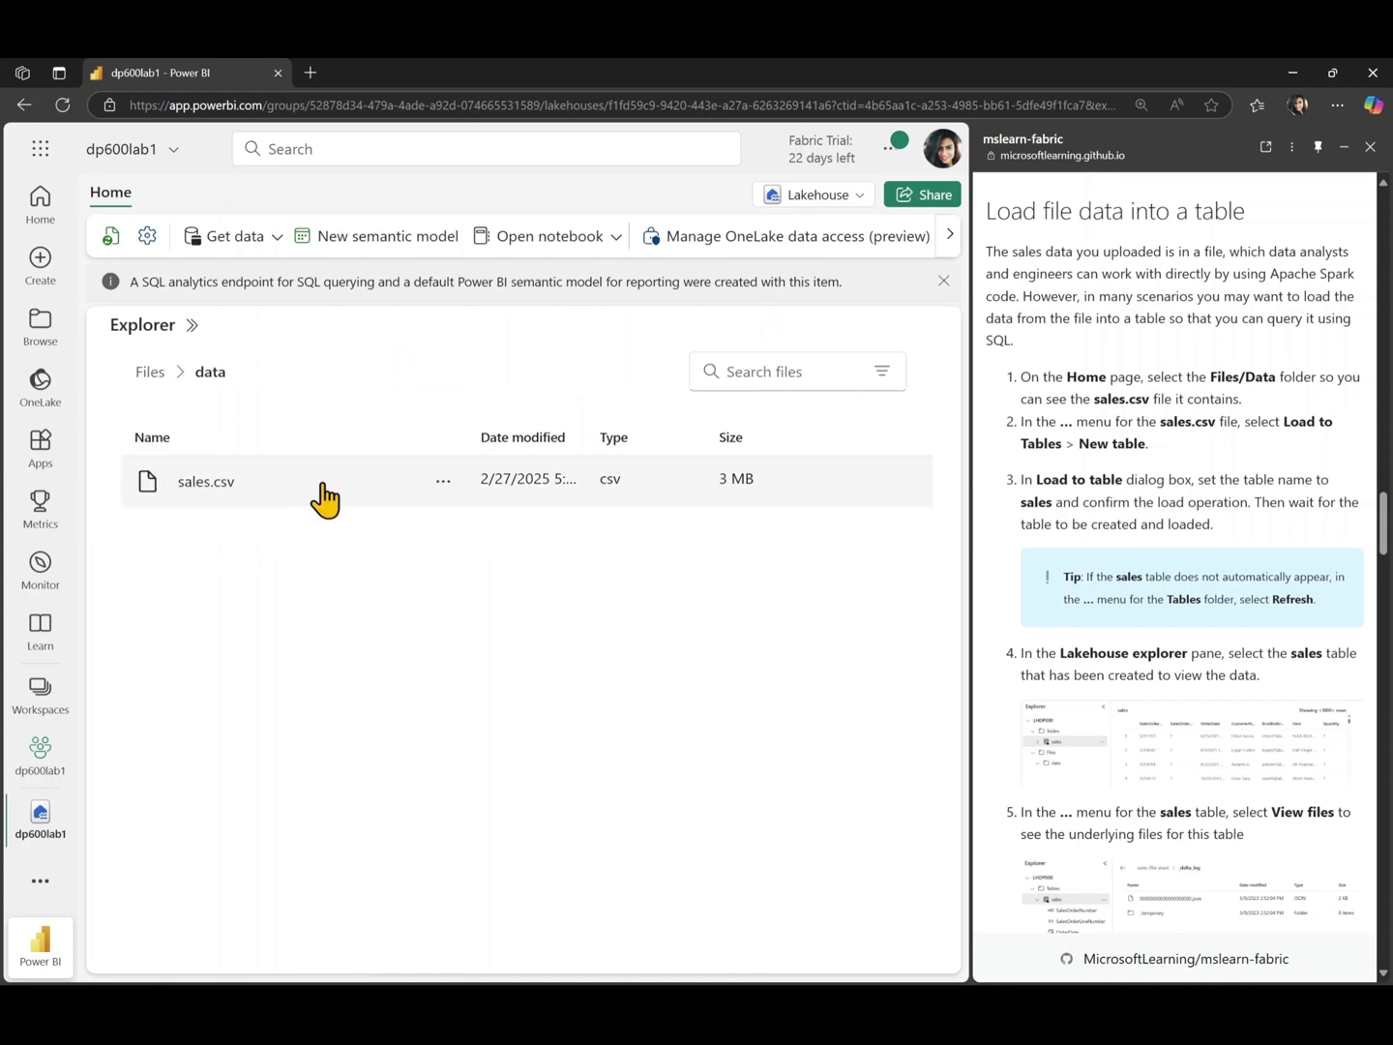
left_click(443, 481)
mouse_move(522, 523)
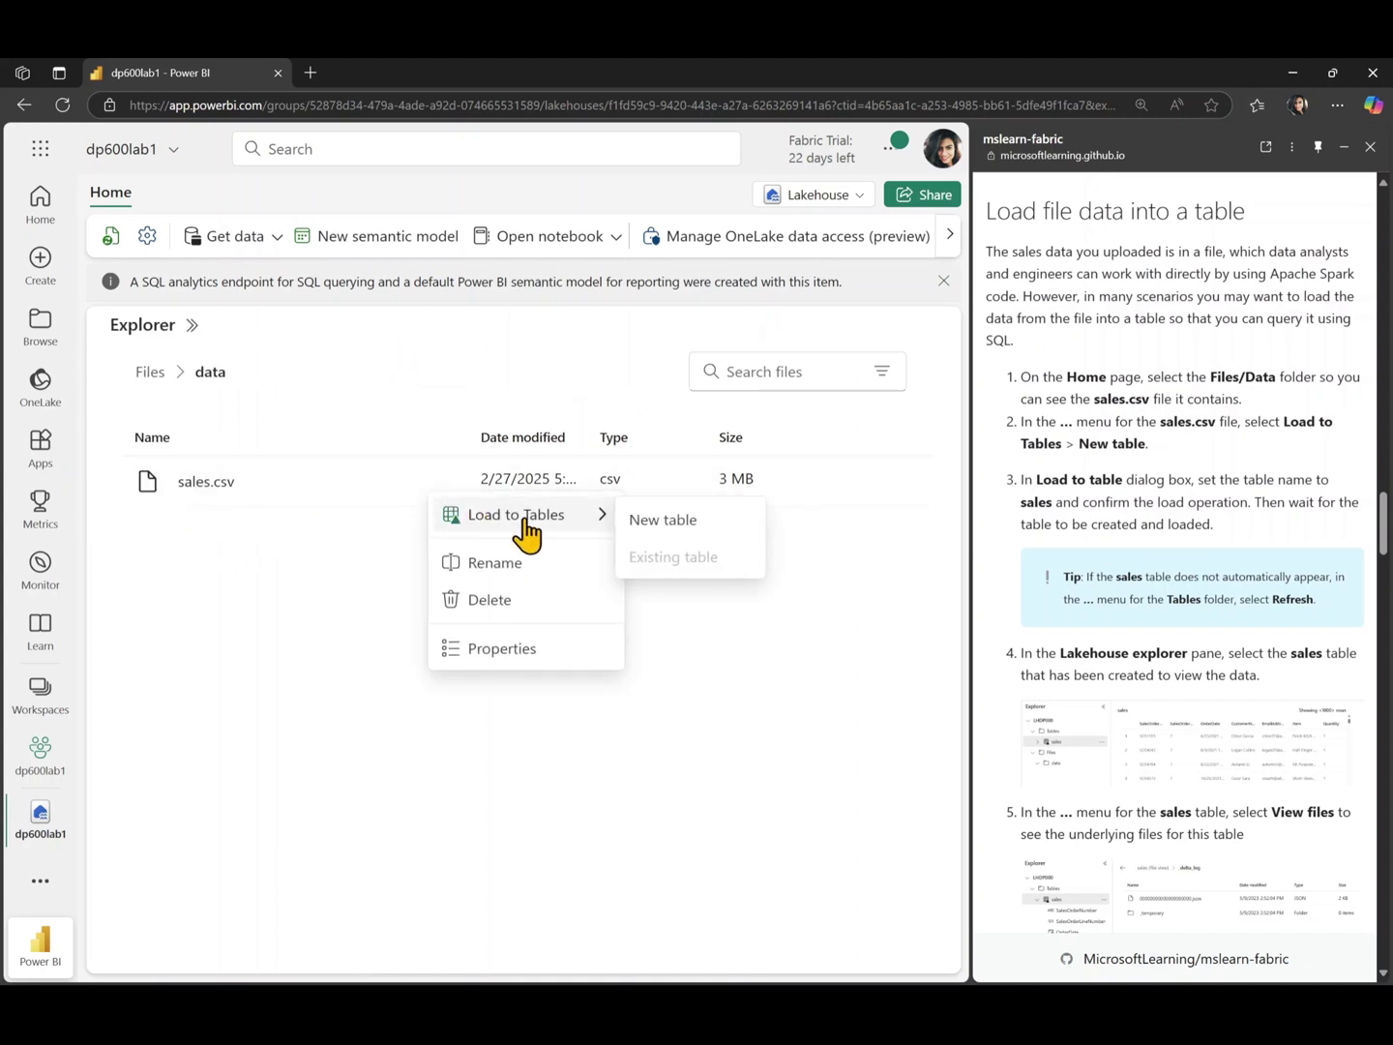
left_click(671, 522)
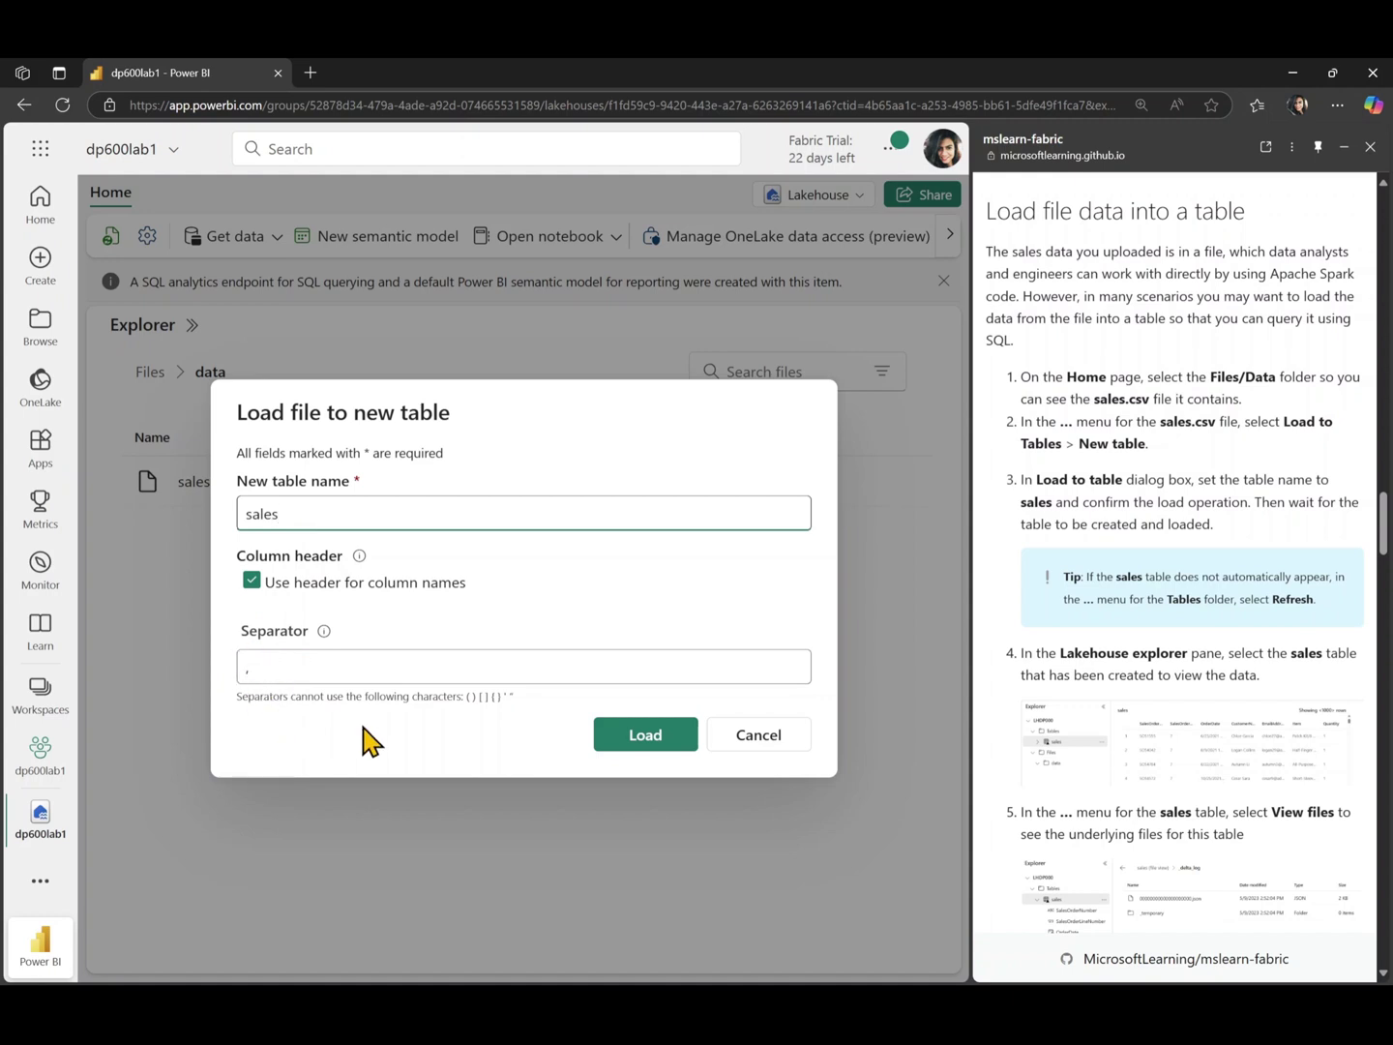
left_click(619, 733)
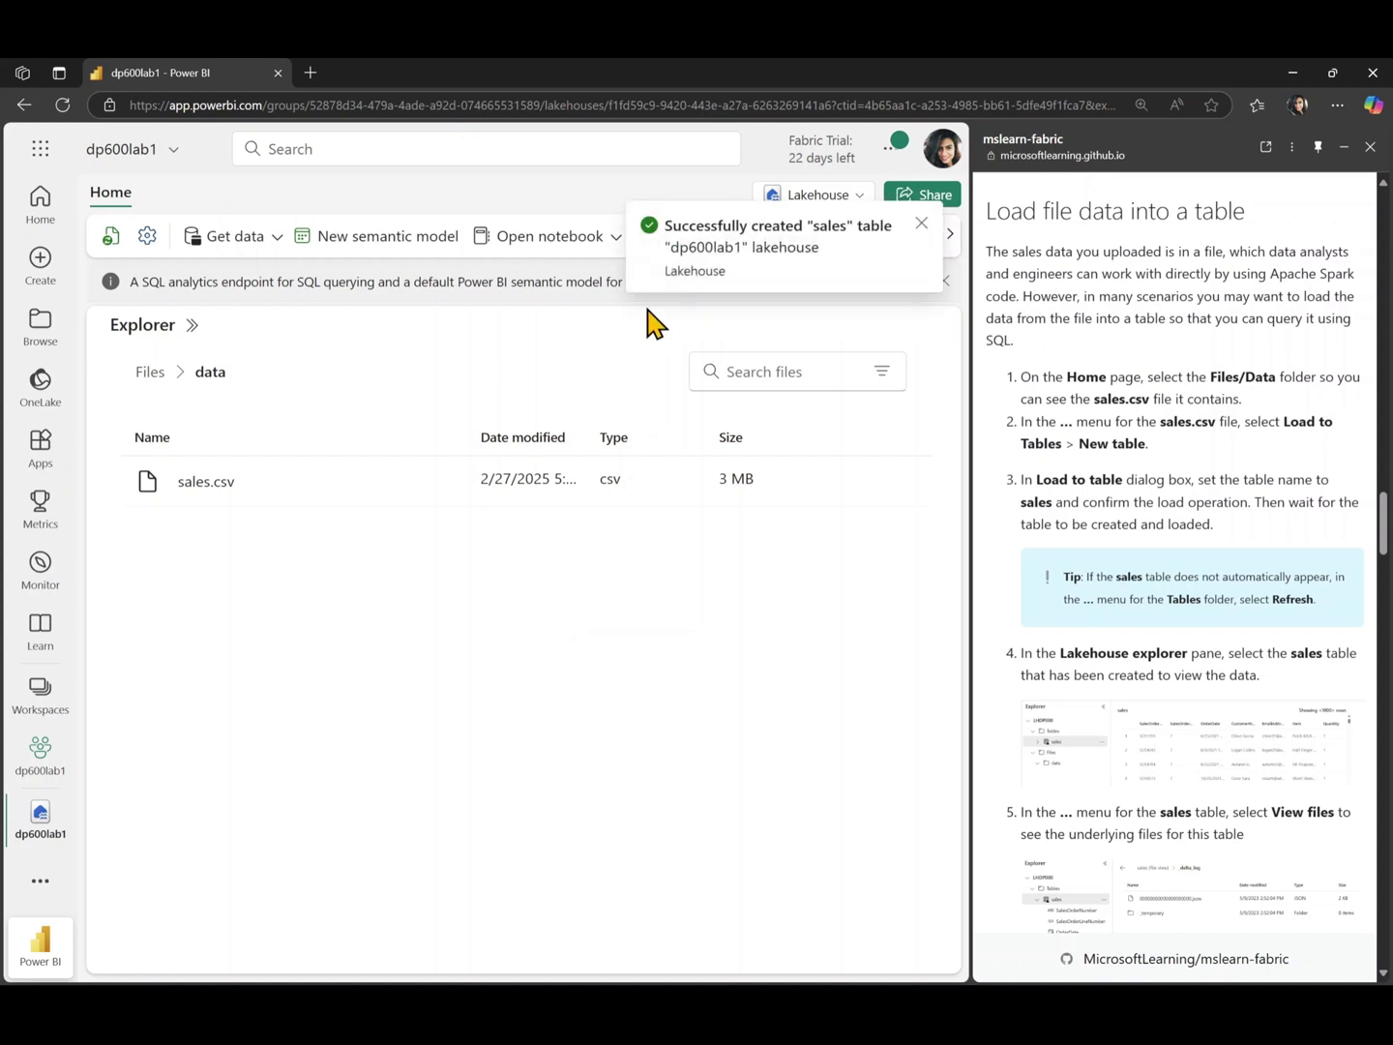
- Refresh the lakehouse and preview the sales table's rows with the explorer pane collapsed
left_click(189, 326)
left_click(106, 240)
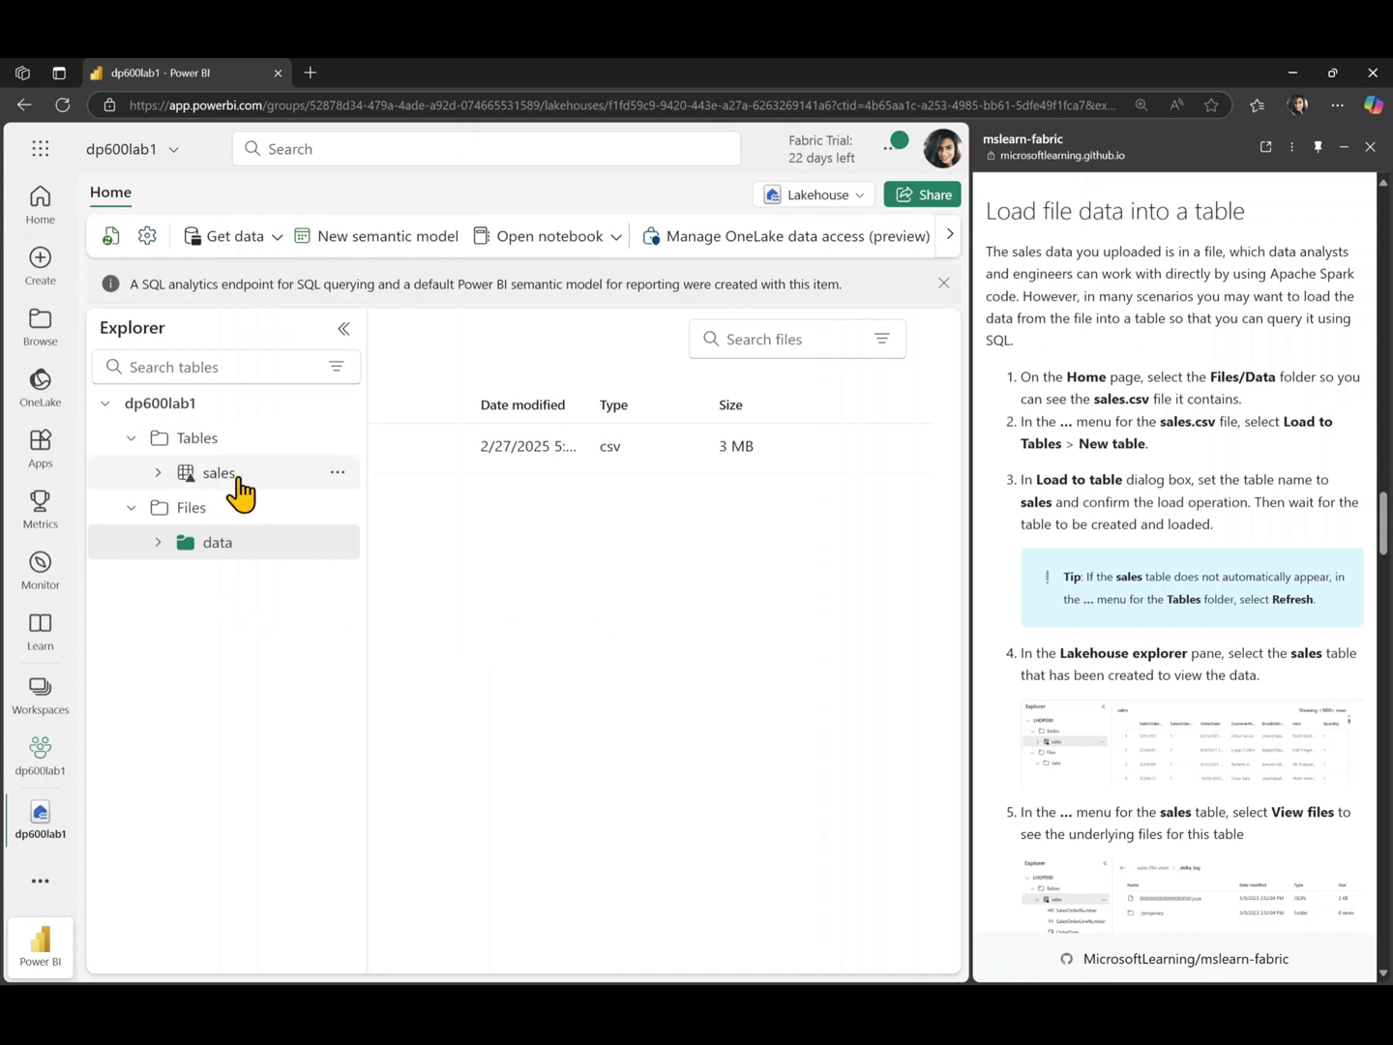
left_click(206, 491)
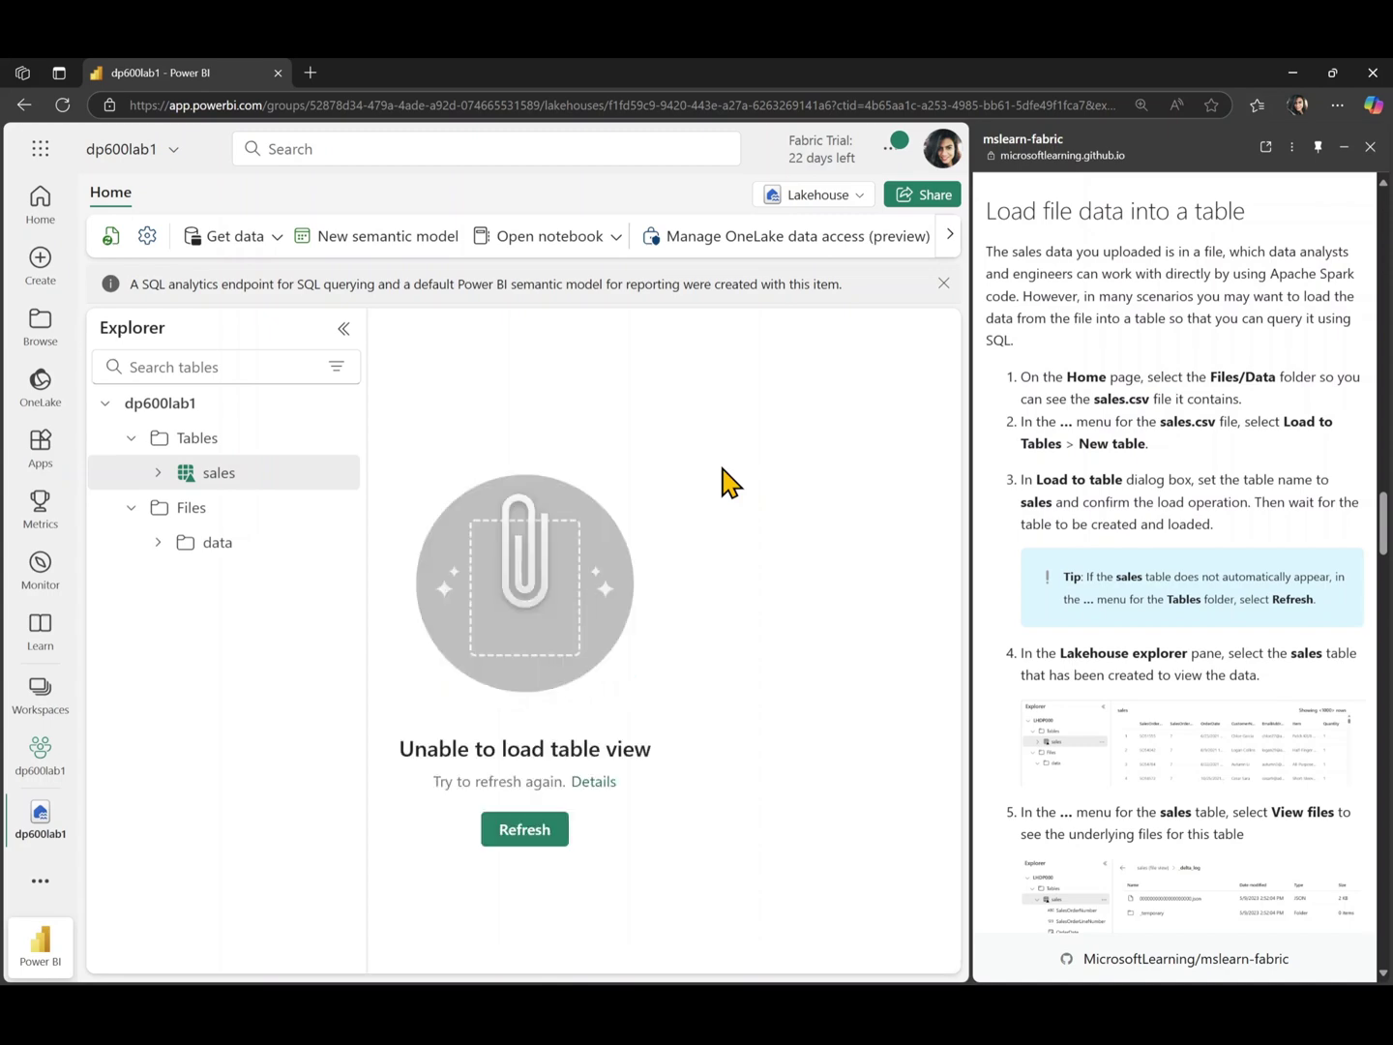
left_click(502, 829)
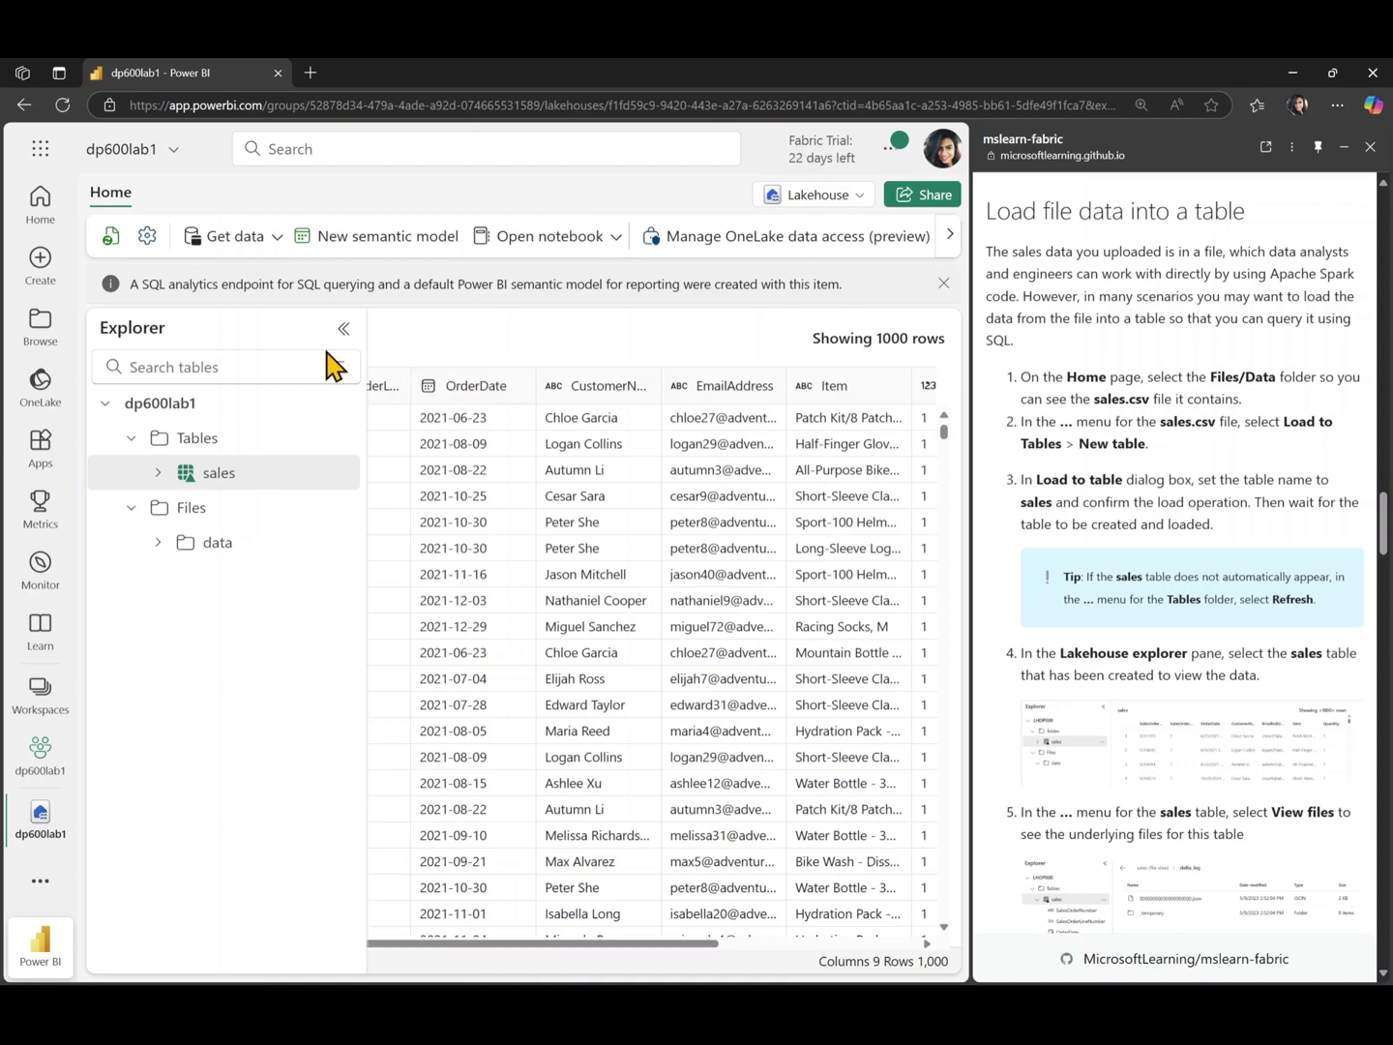
left_click(343, 329)
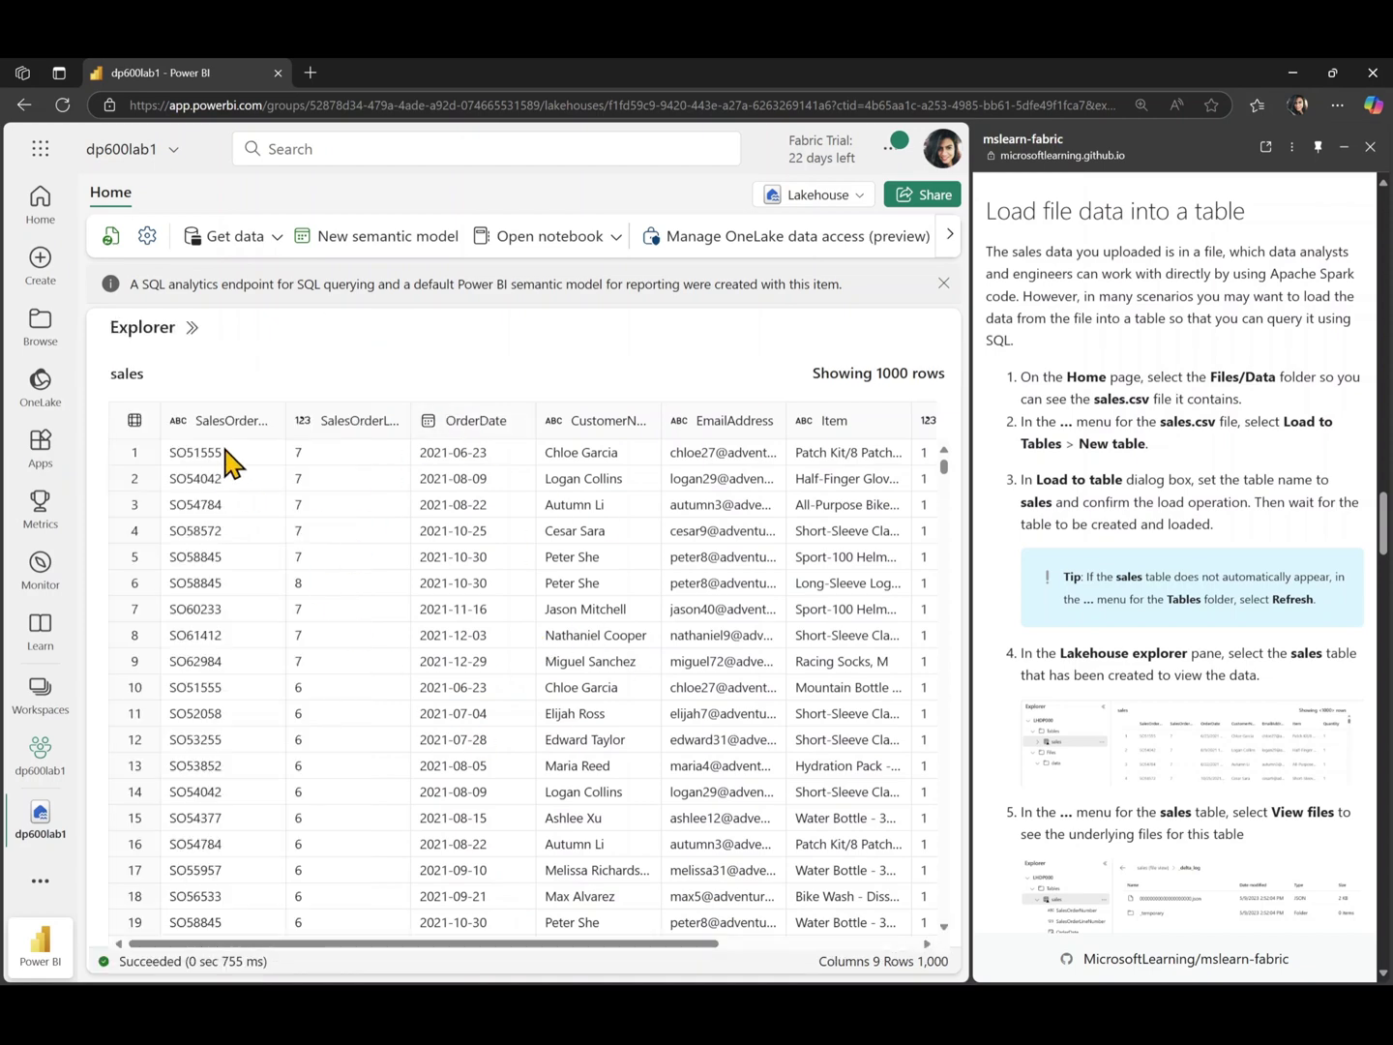
- View the underlying files of the sales table, then return to its data preview
left_click(192, 328)
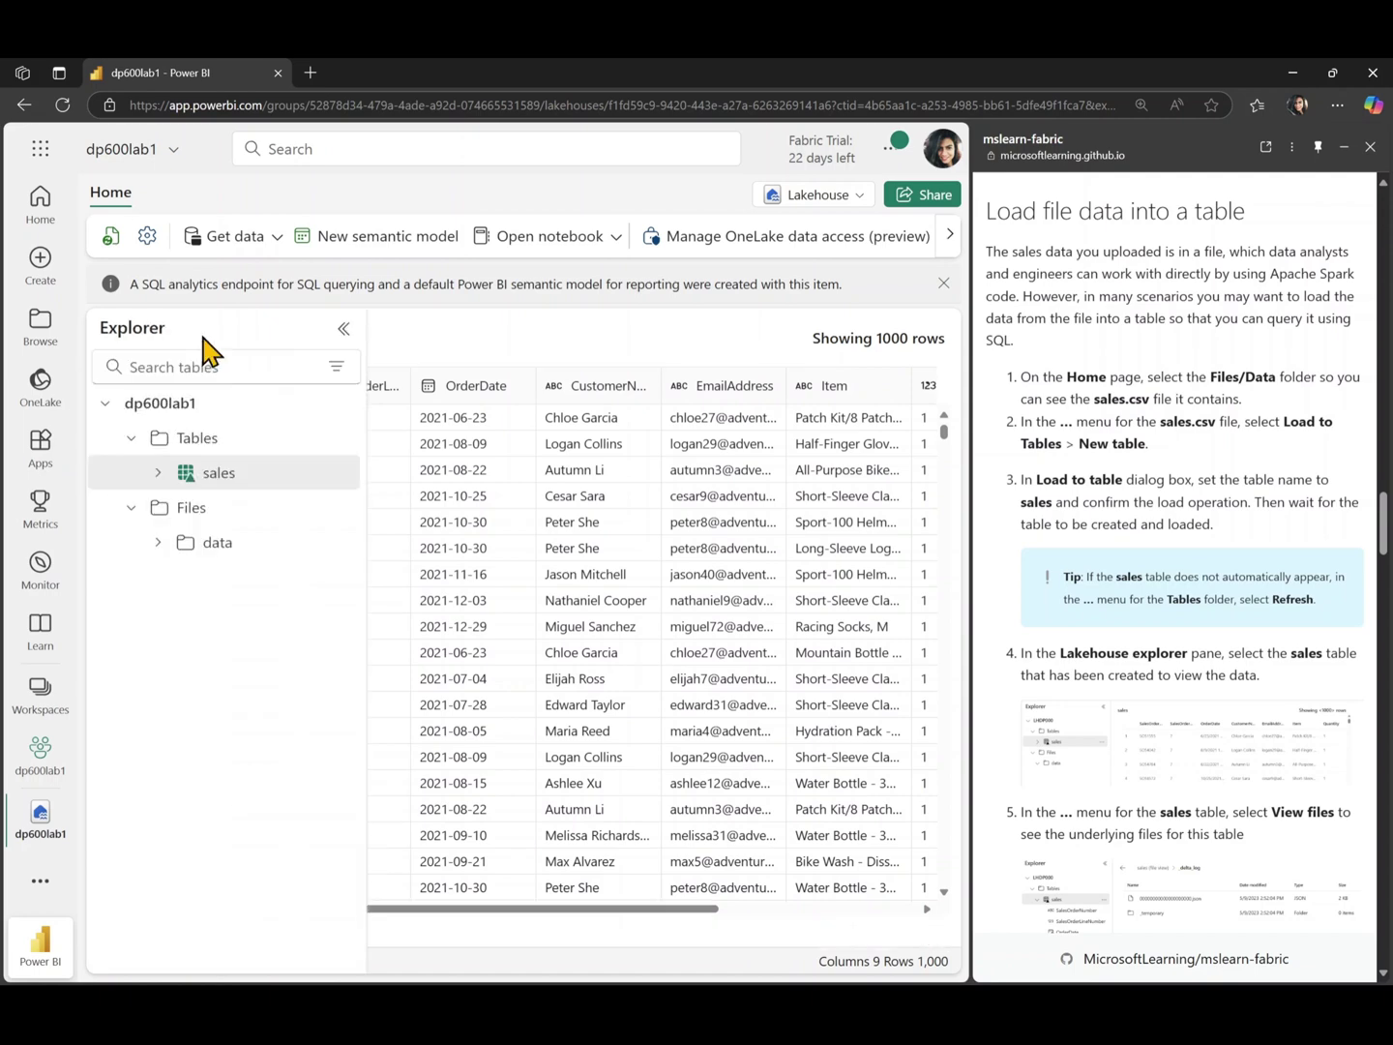
scroll(1181, 569, "down", 5)
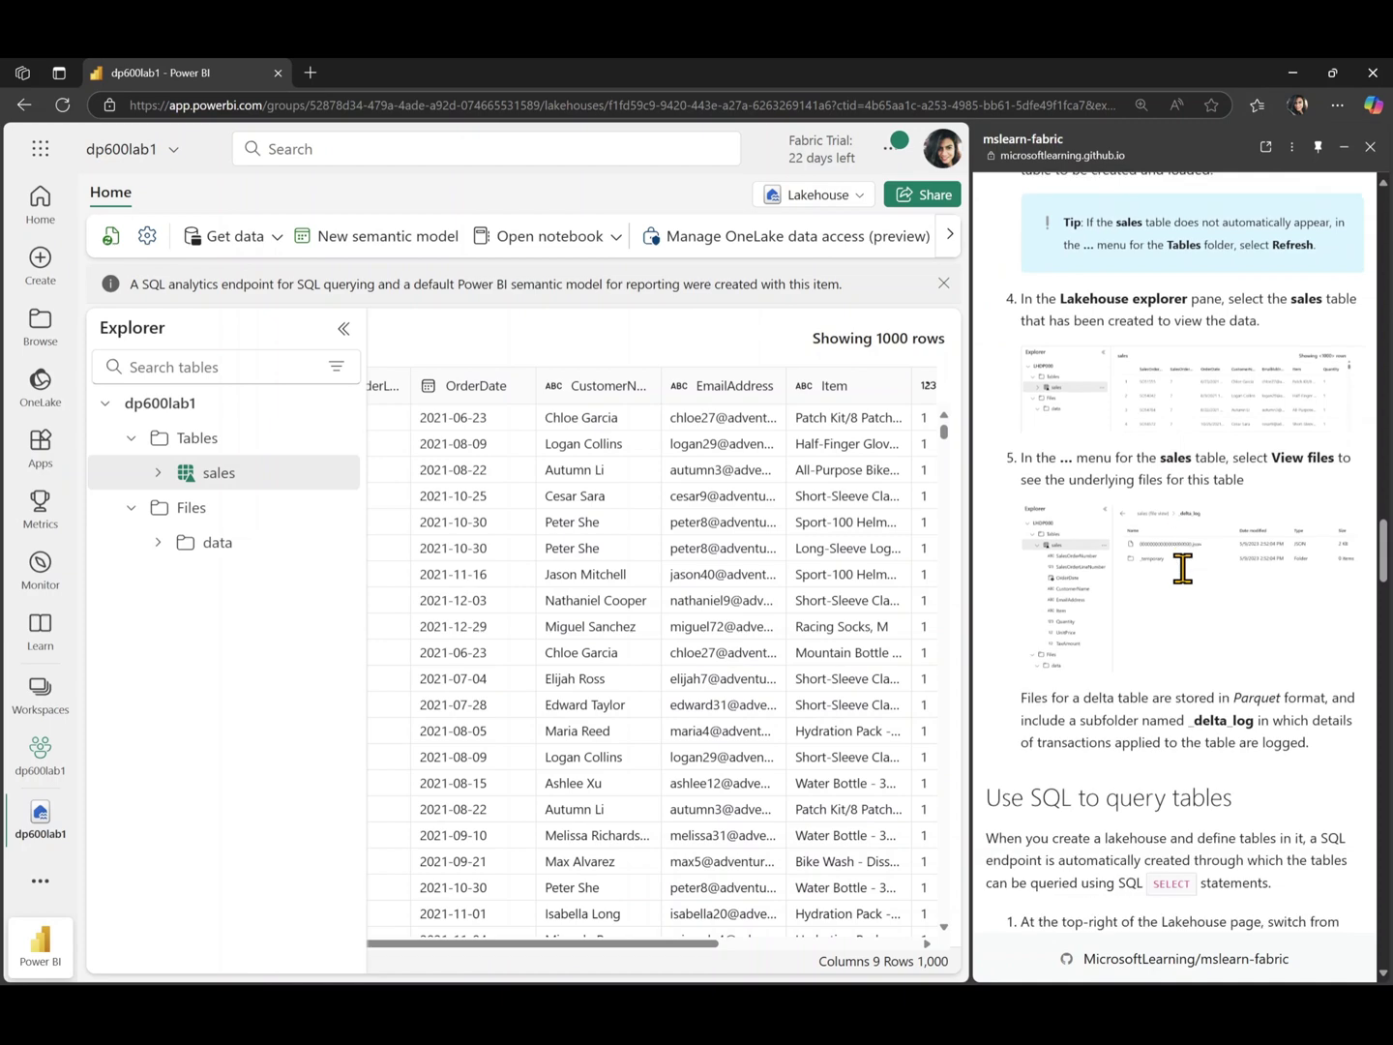
scroll(1181, 568, "down", 4)
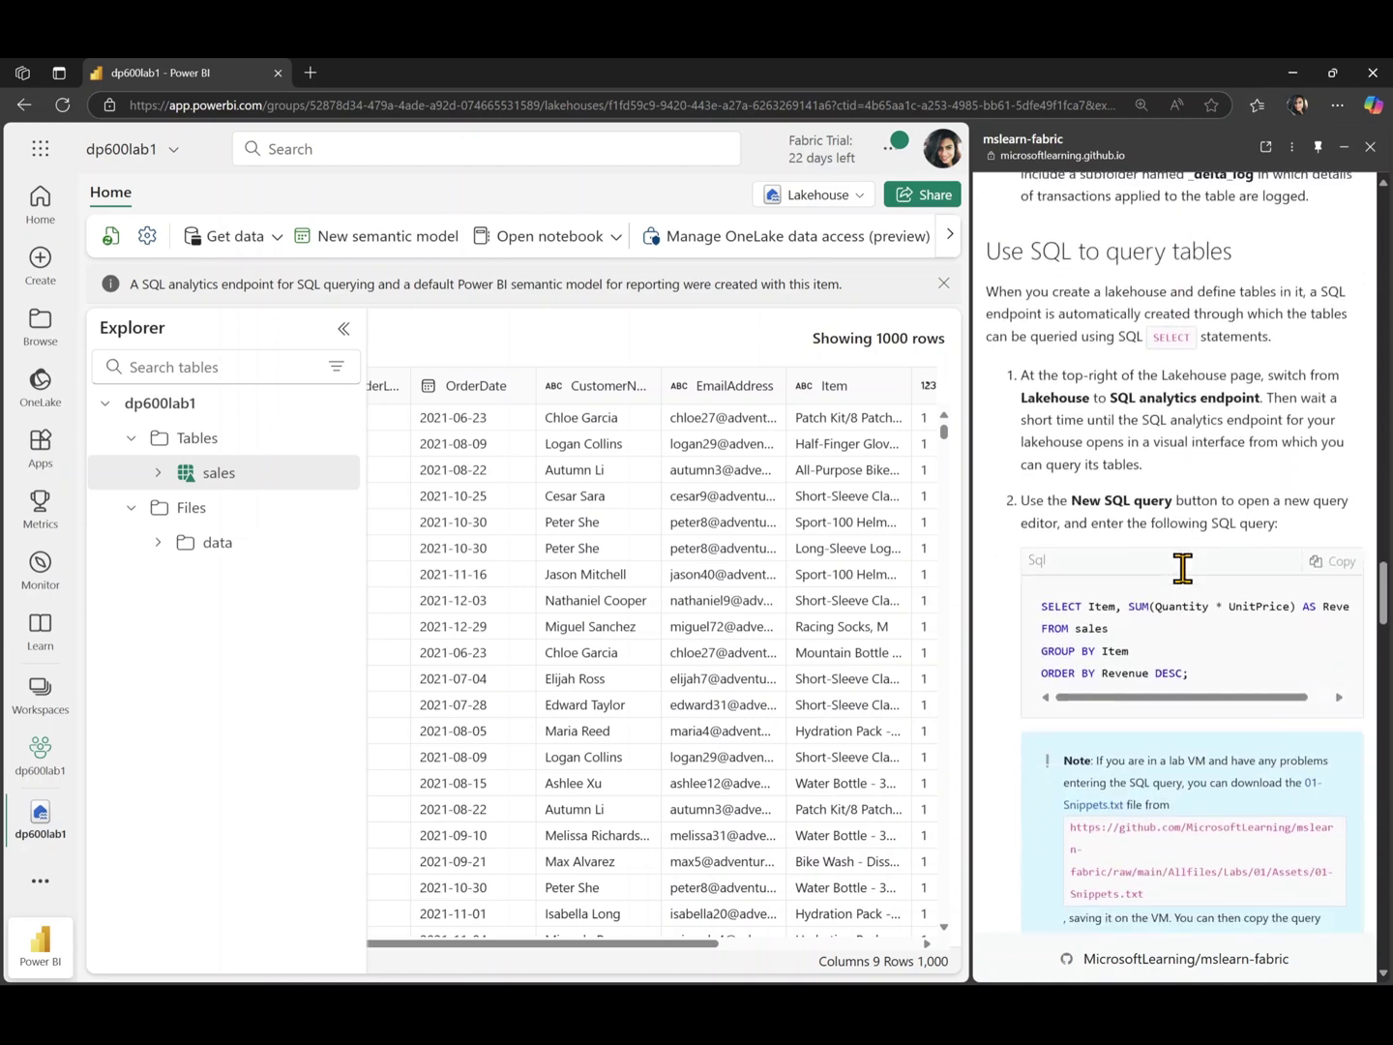
left_click(338, 472)
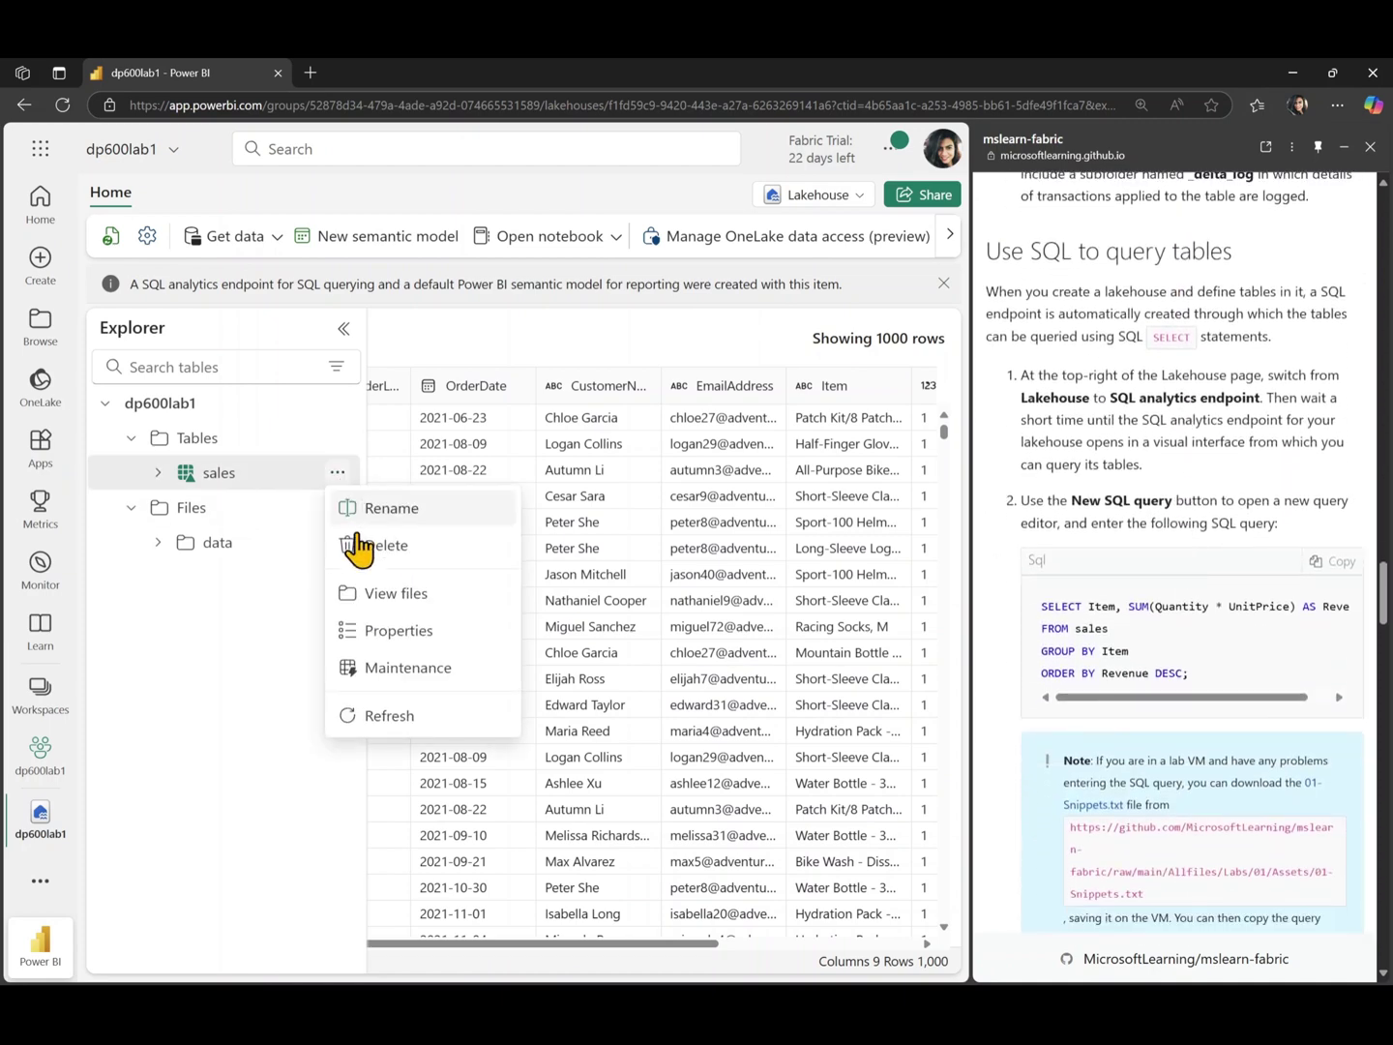
left_click(375, 594)
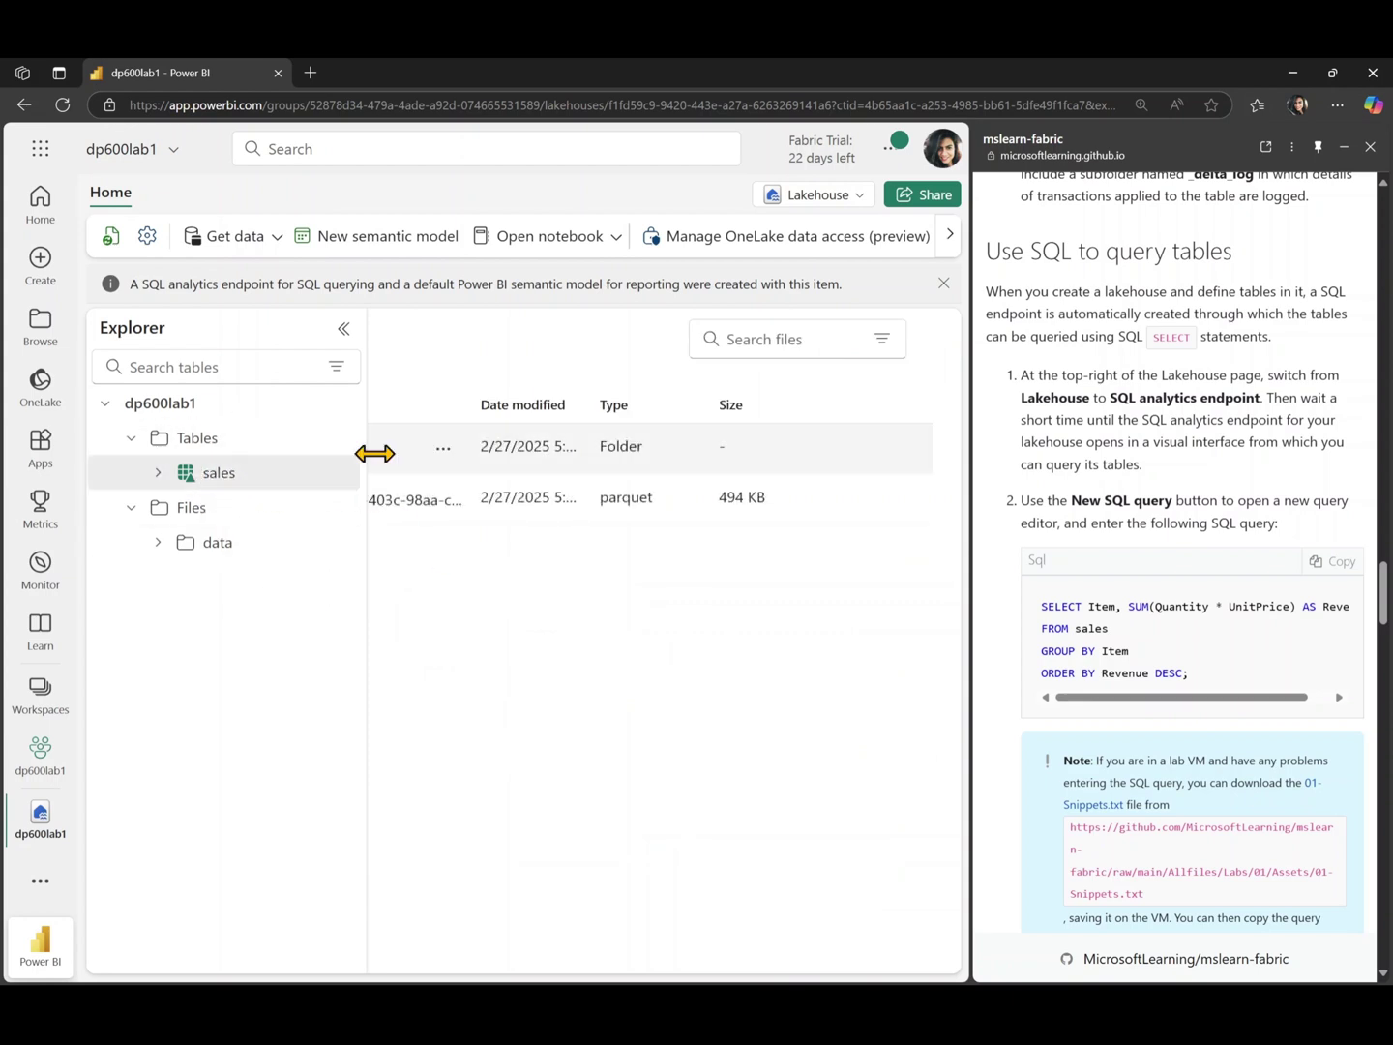
left_click(344, 329)
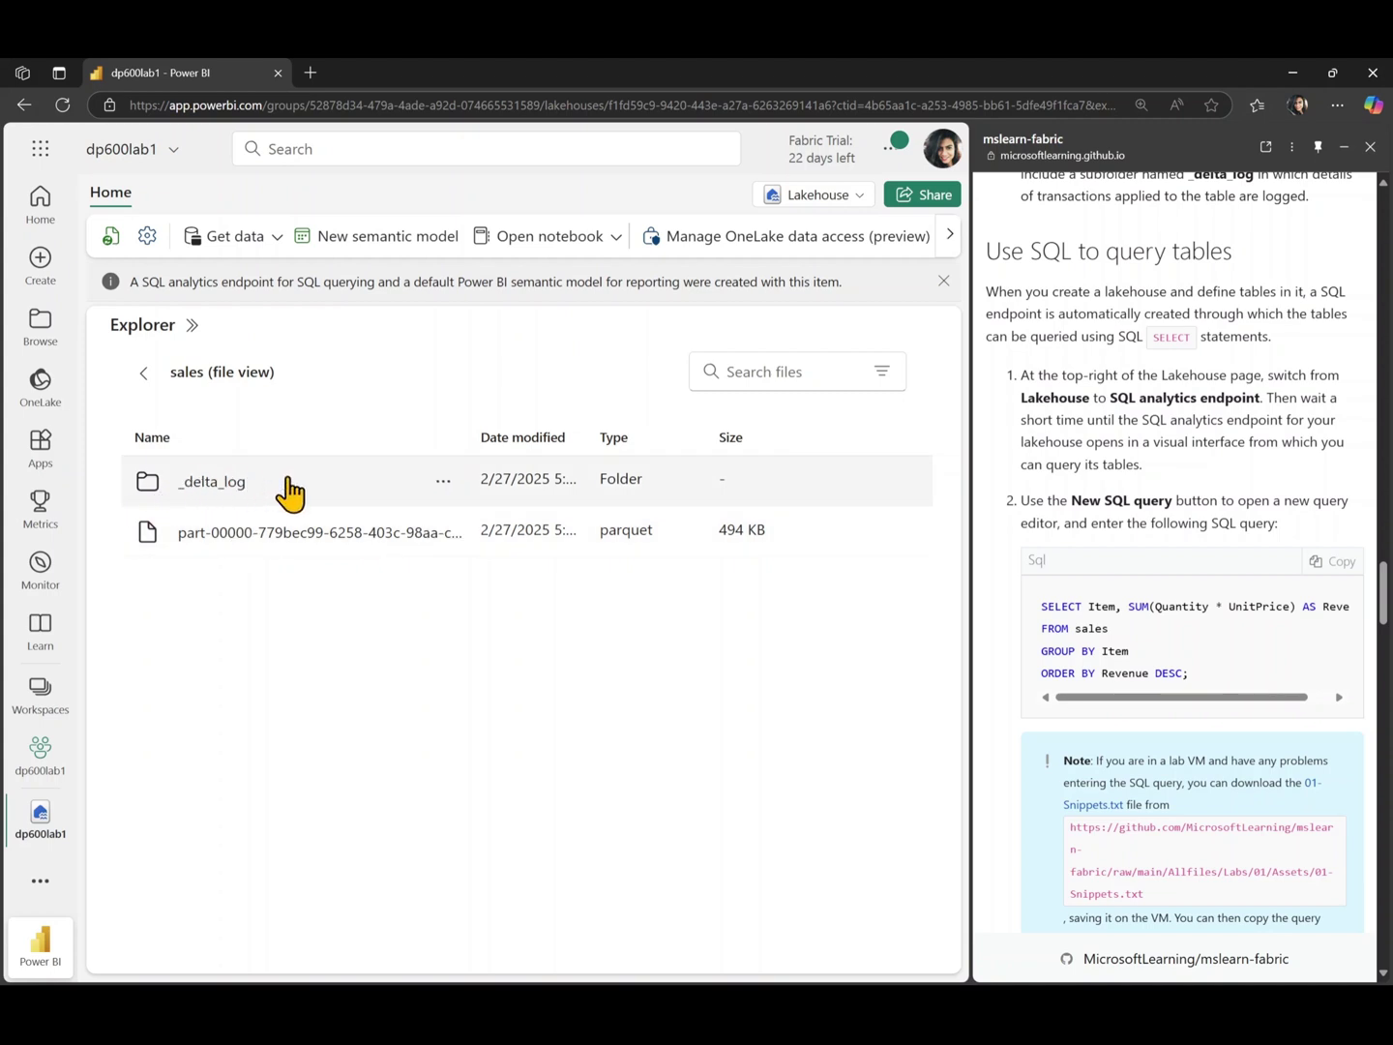
left_click(194, 326)
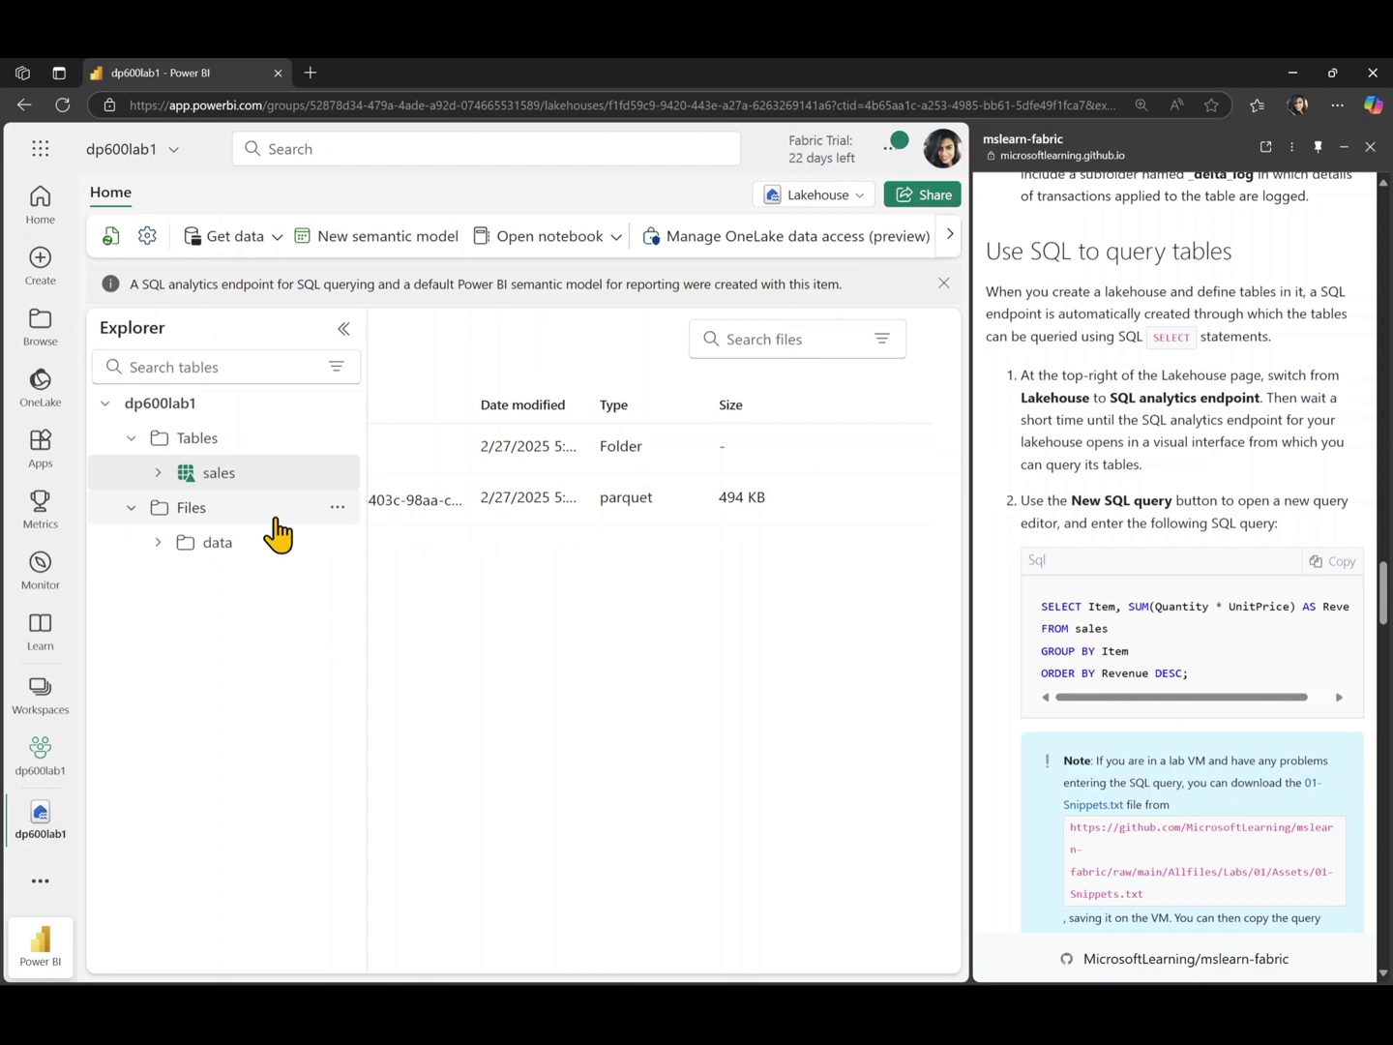
left_click(244, 475)
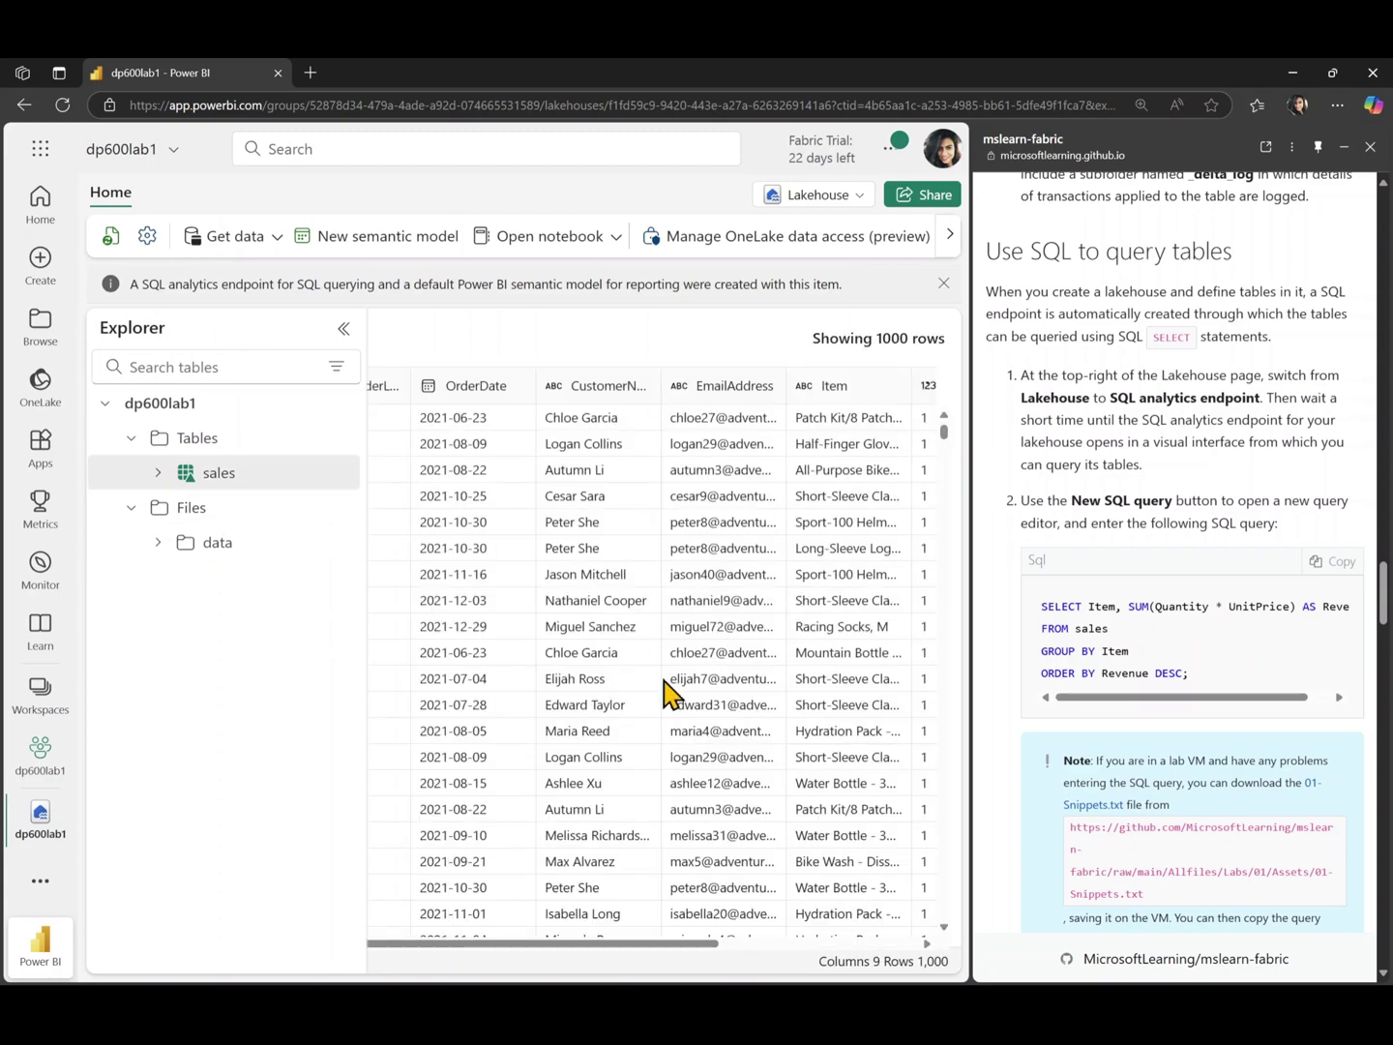
- Switch from the lakehouse to its SQL analytics endpoint and expand the Tables folder of the dbo schema
left_click(796, 198)
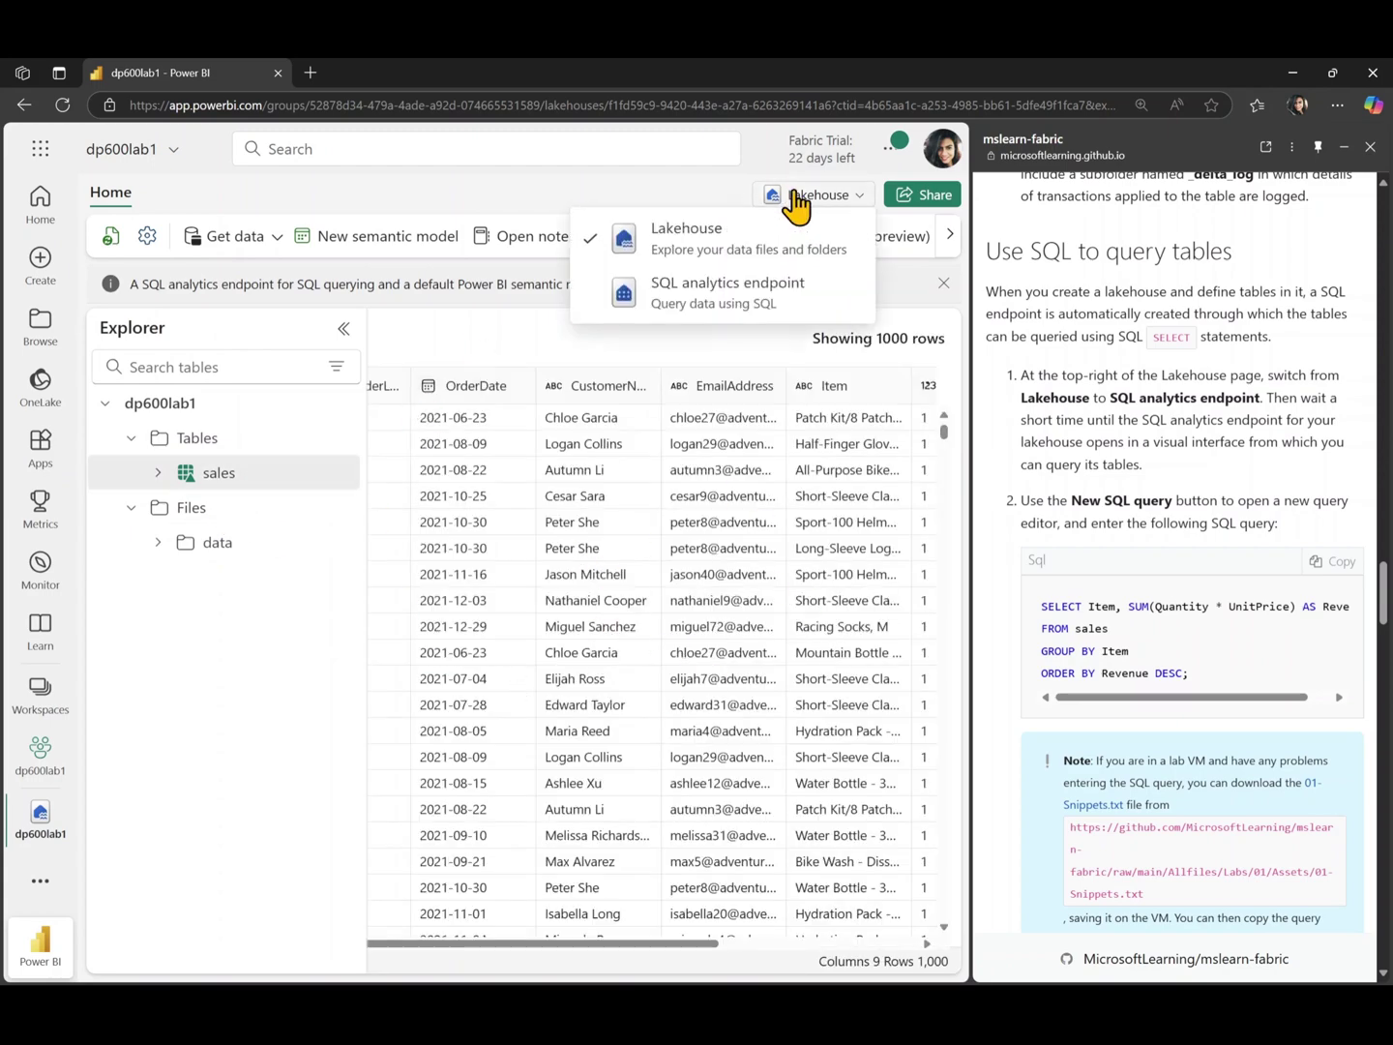
left_click(699, 308)
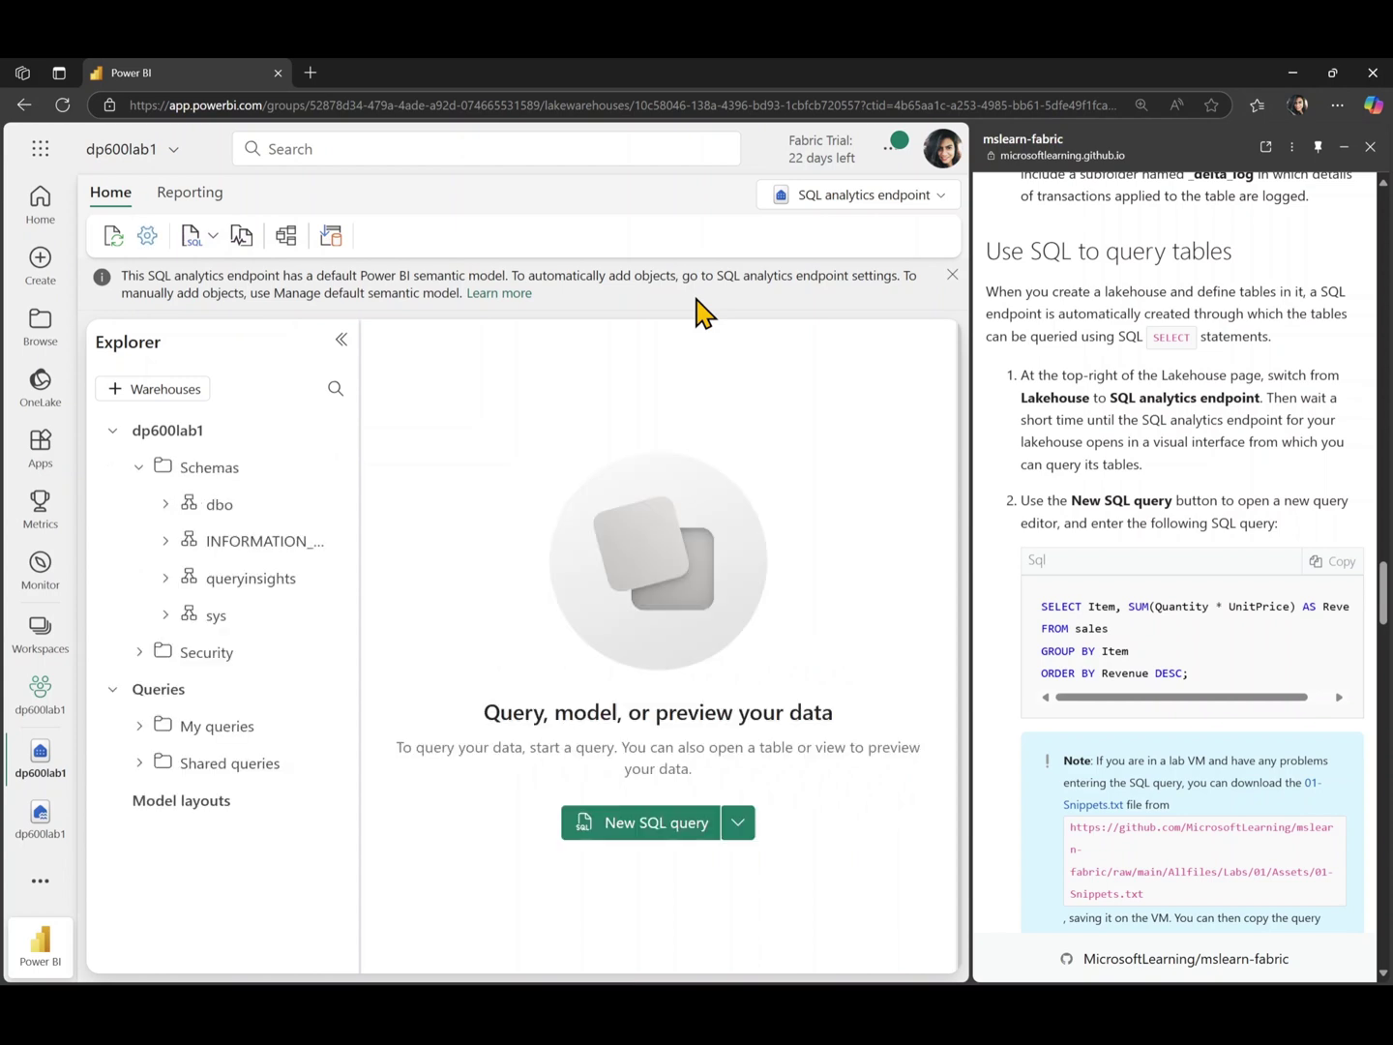
left_click(165, 505)
left_click(189, 541)
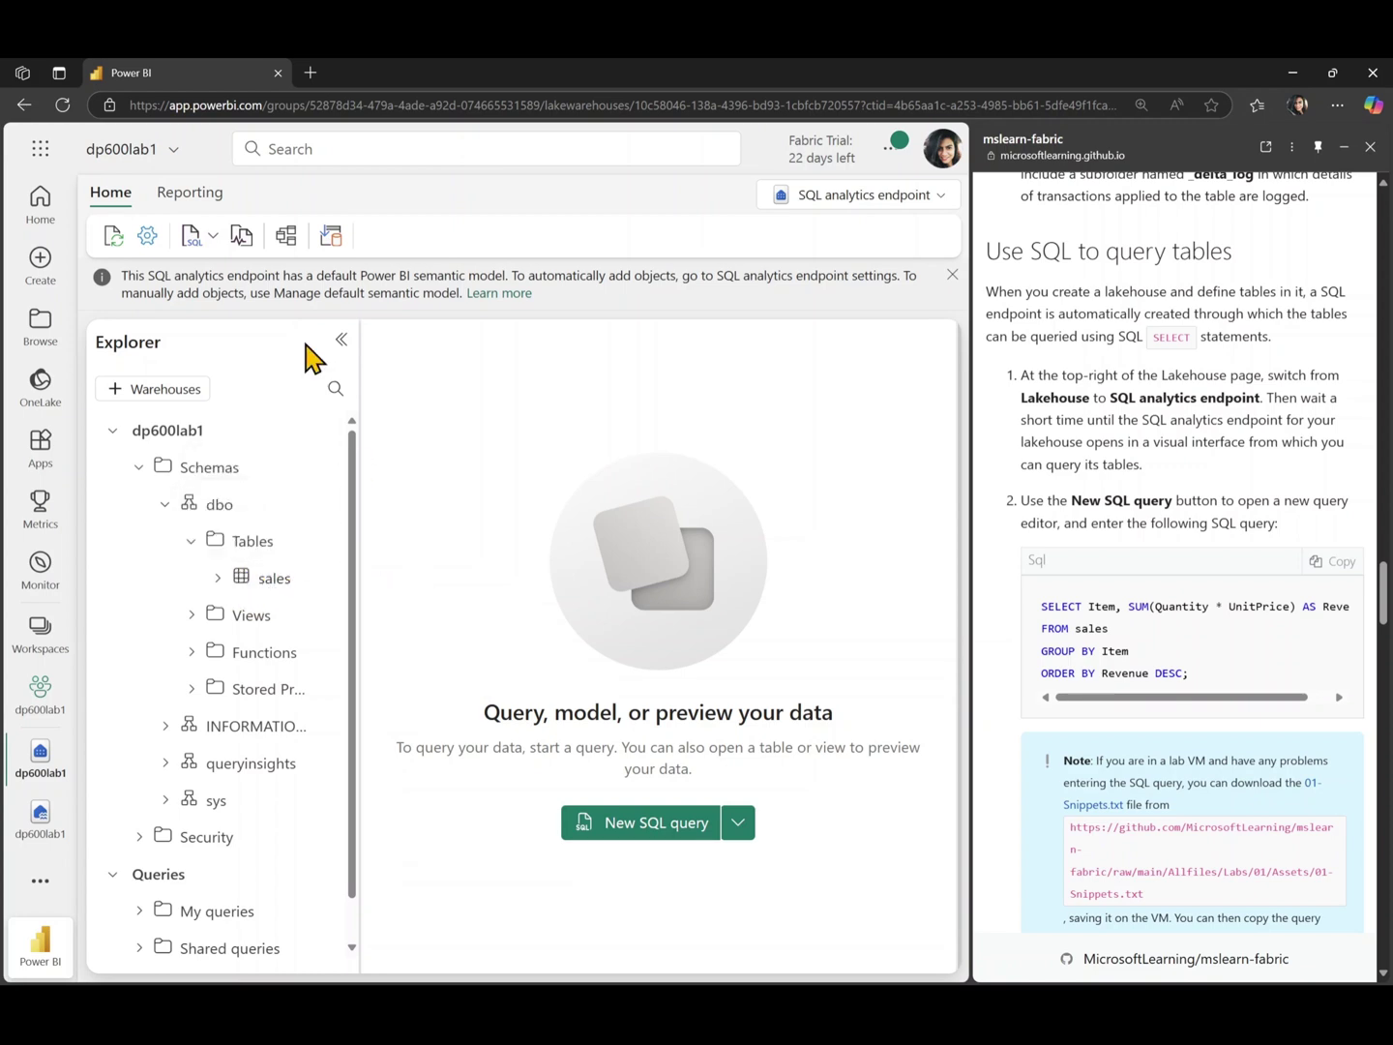
- Create a new SQL query with the lab's code summing Quantity * UnitPrice as Revenue per Item from sales, sorted descending, and run it
left_click(192, 238)
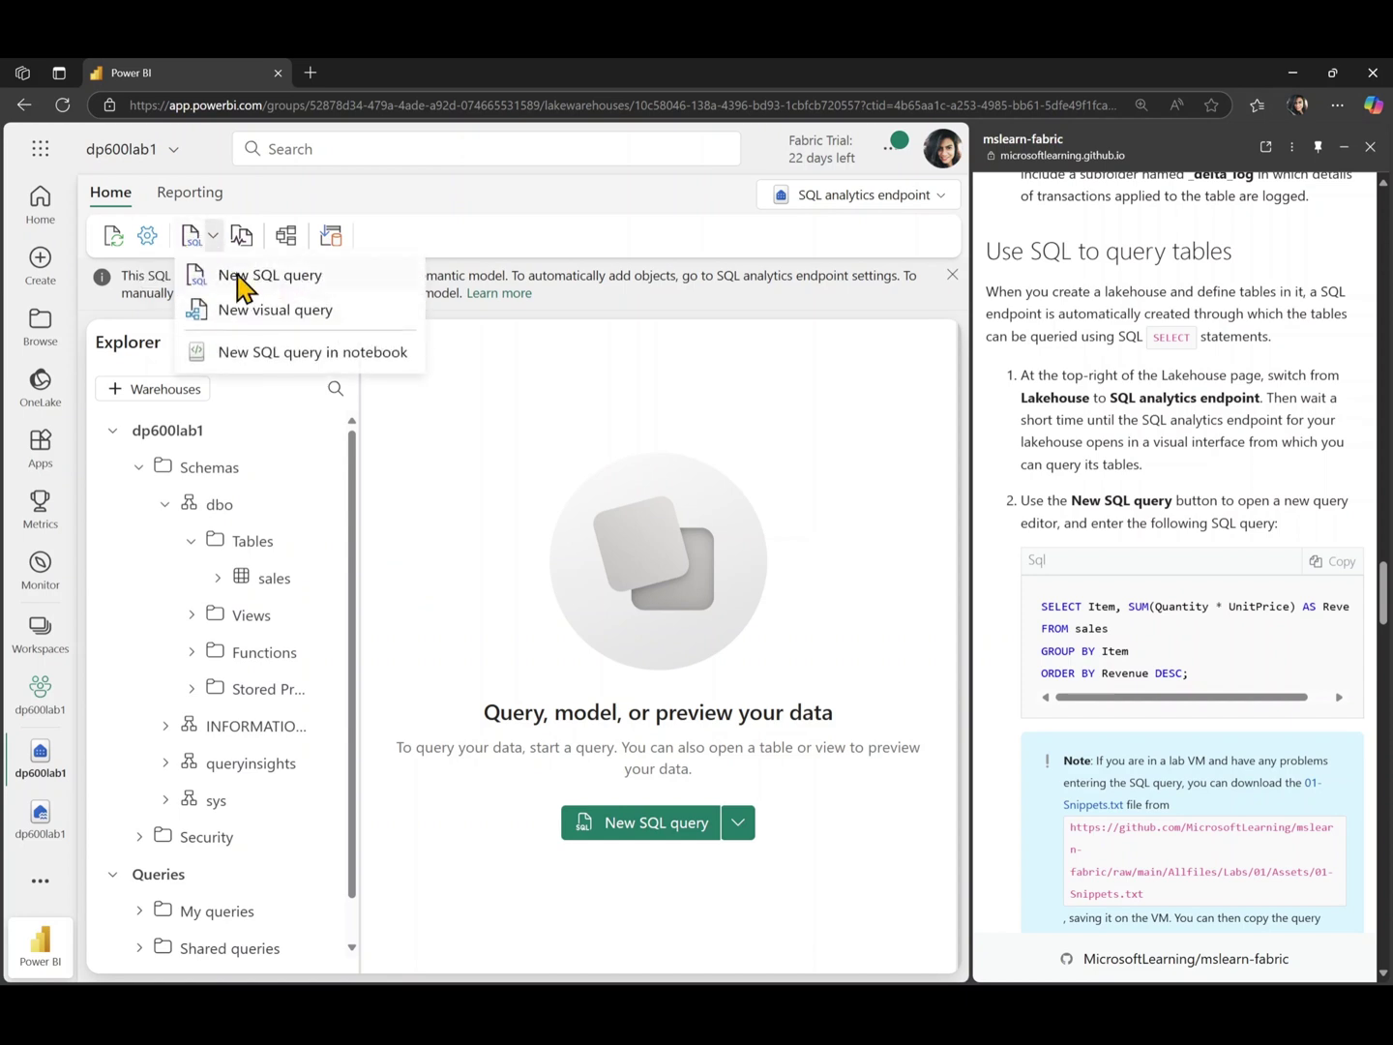
left_click(254, 275)
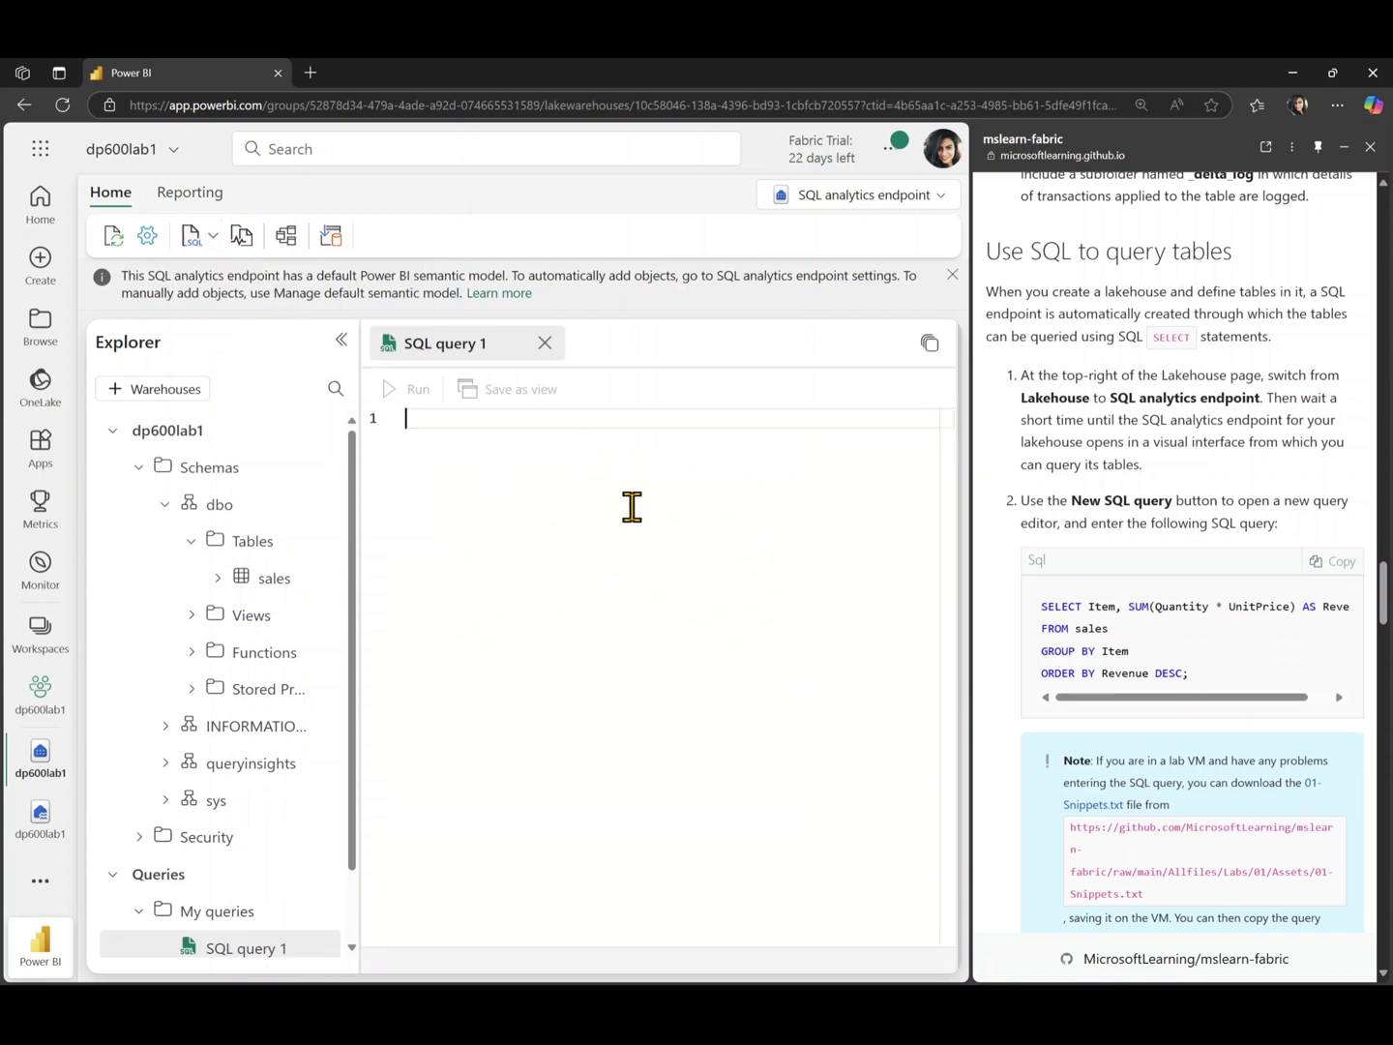
left_click(1332, 561)
key("ctrl+c")
left_click(589, 499)
key("ctrl+v")
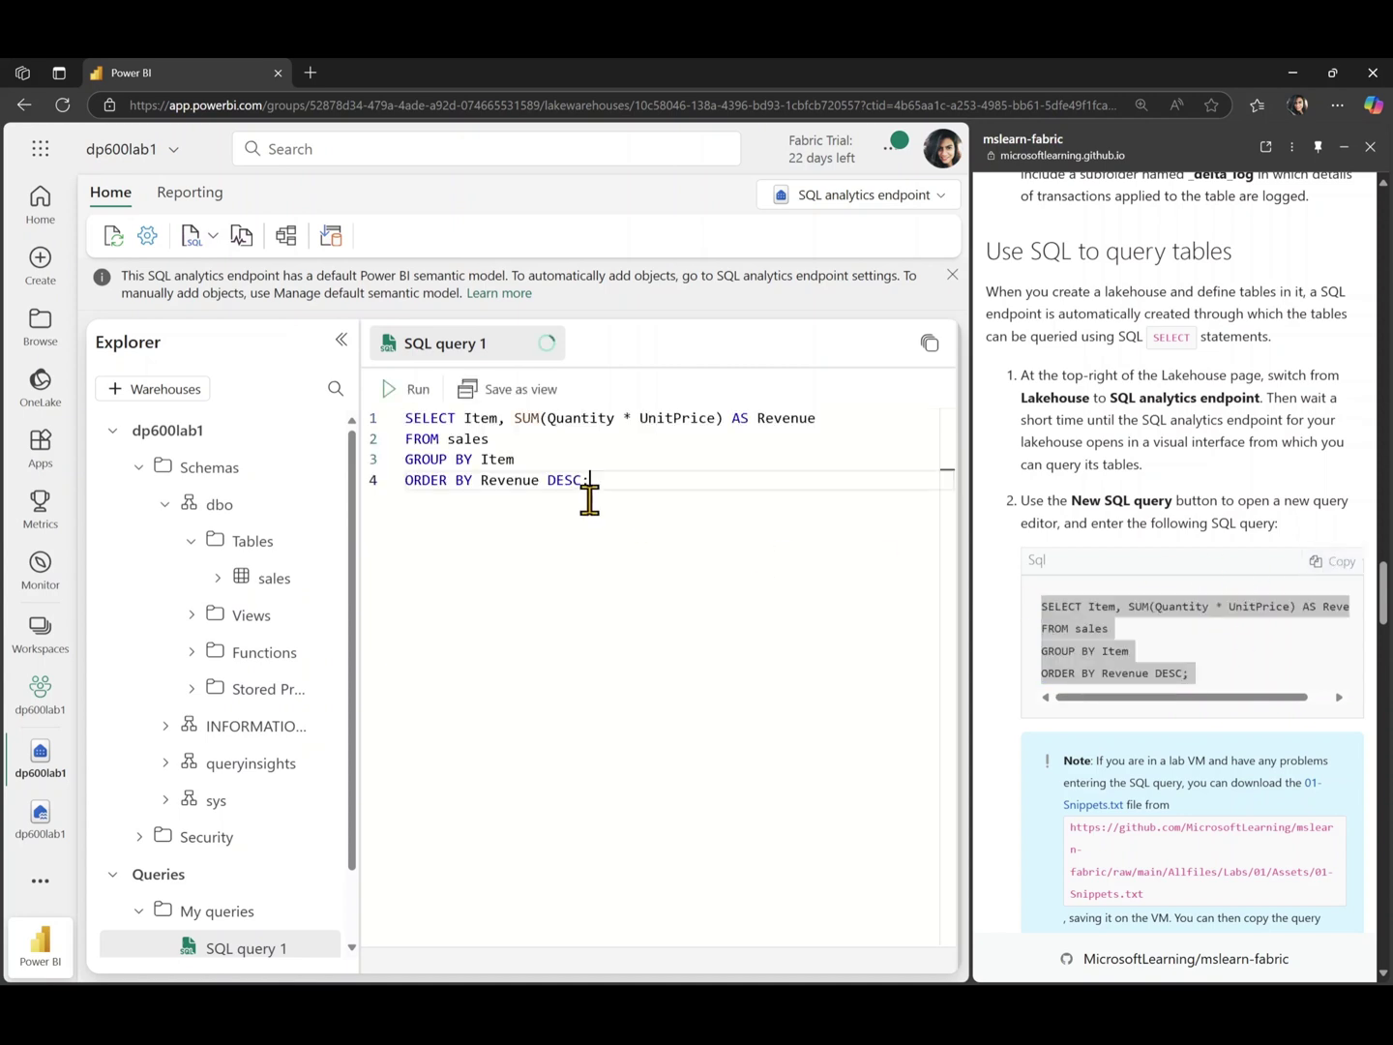
left_click(392, 387)
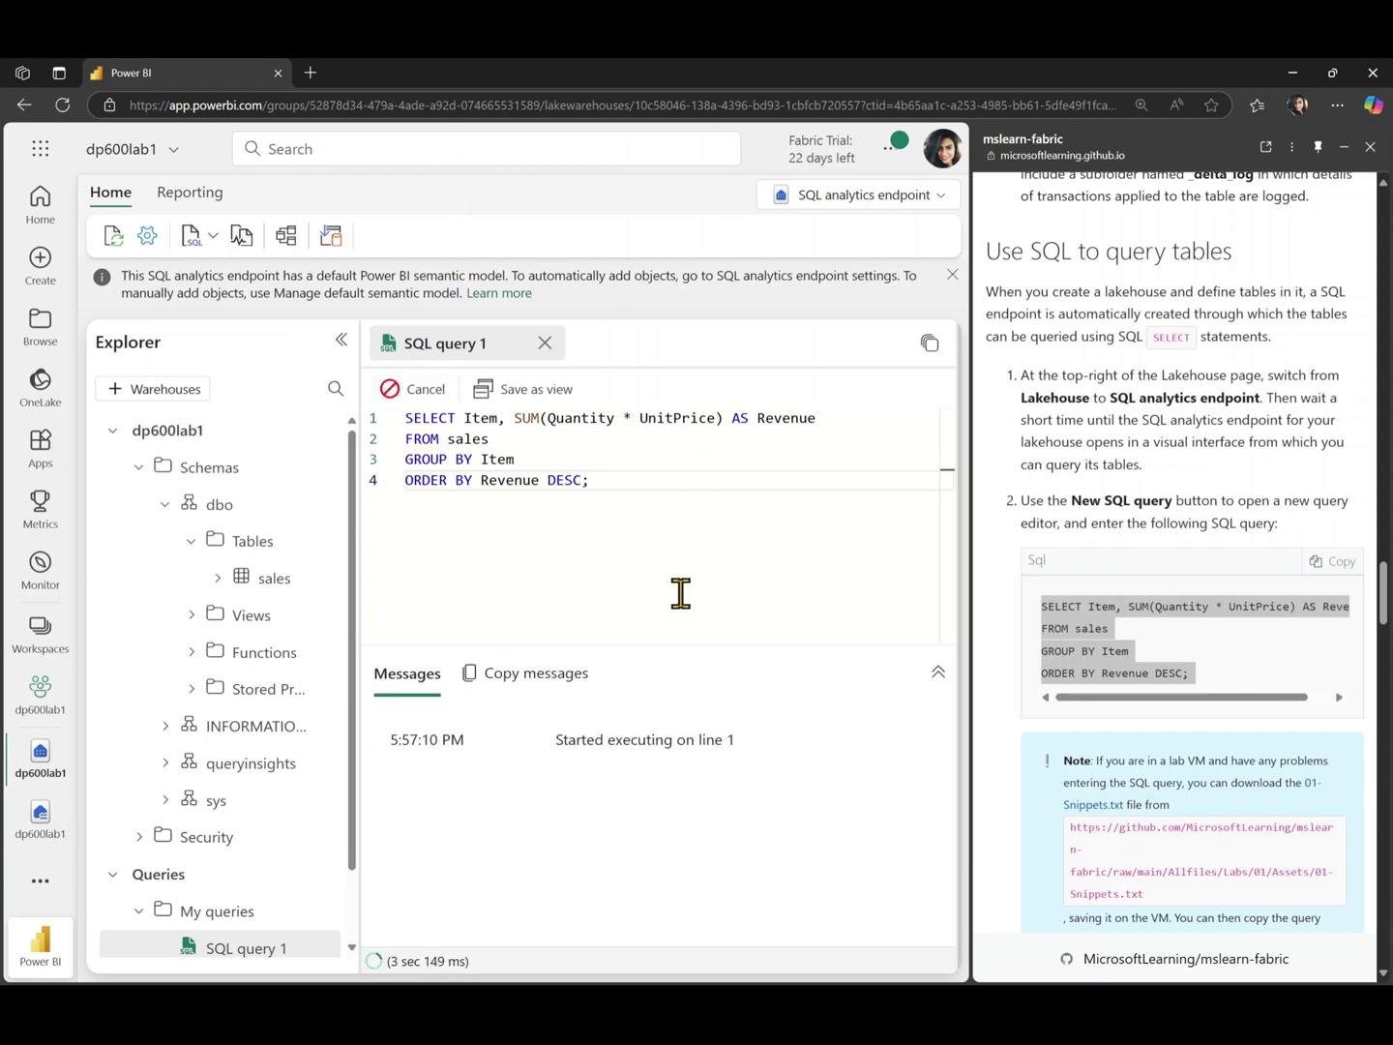
left_click(1206, 659)
scroll(1206, 659, "down", 3)
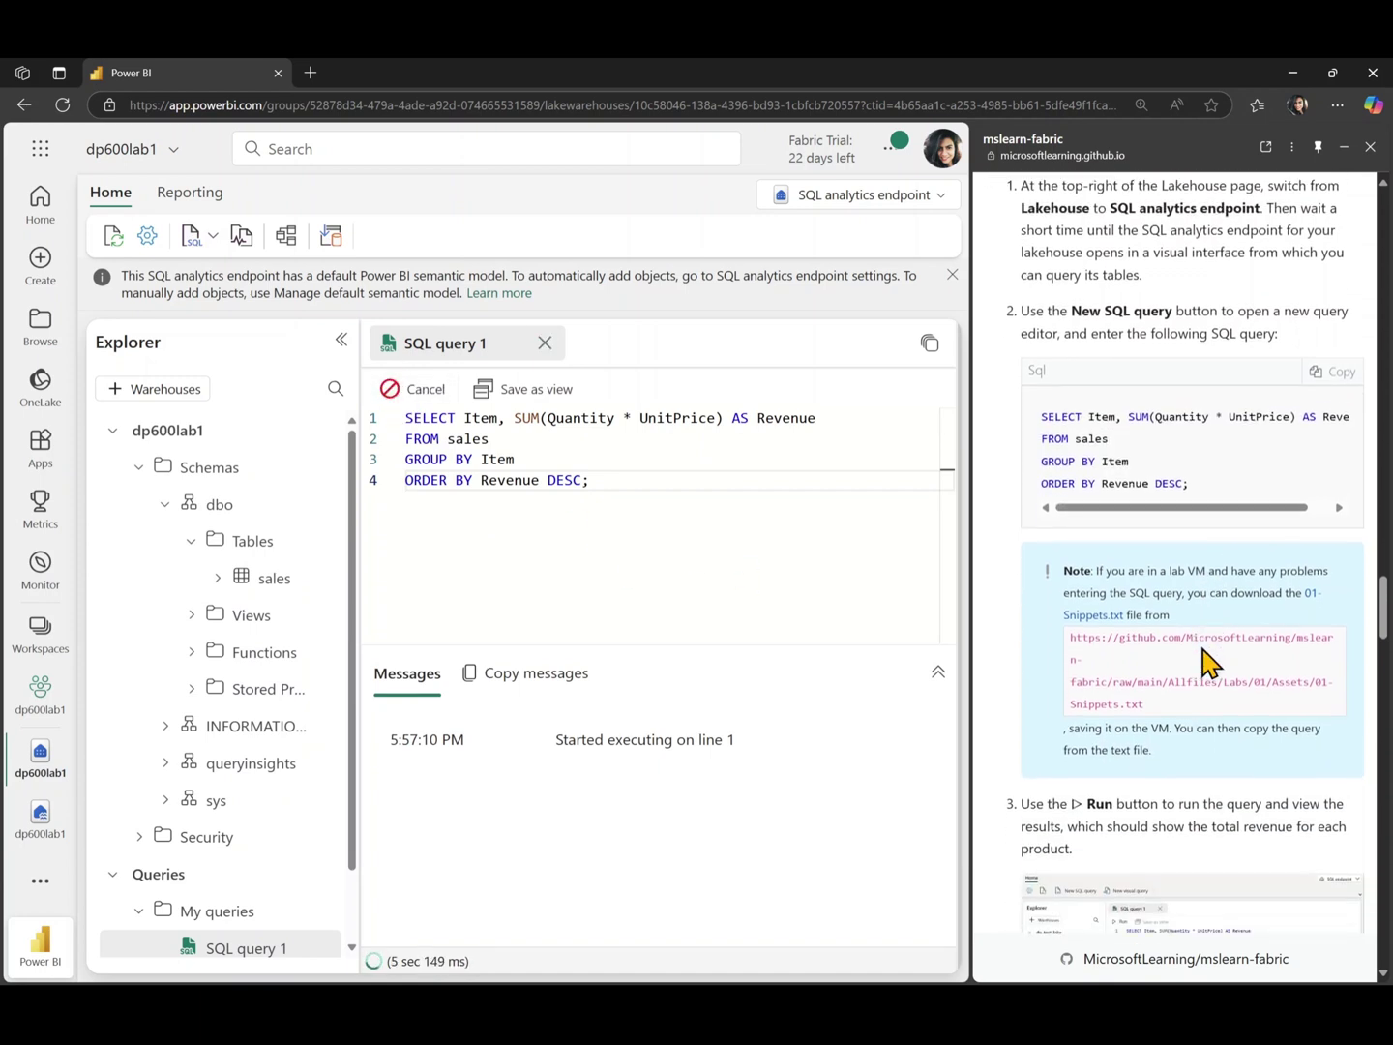
- Review the SQL query's revenue-per-item results with the explorer pane collapsed, and restore the pane
scroll(1203, 650, "down", 5)
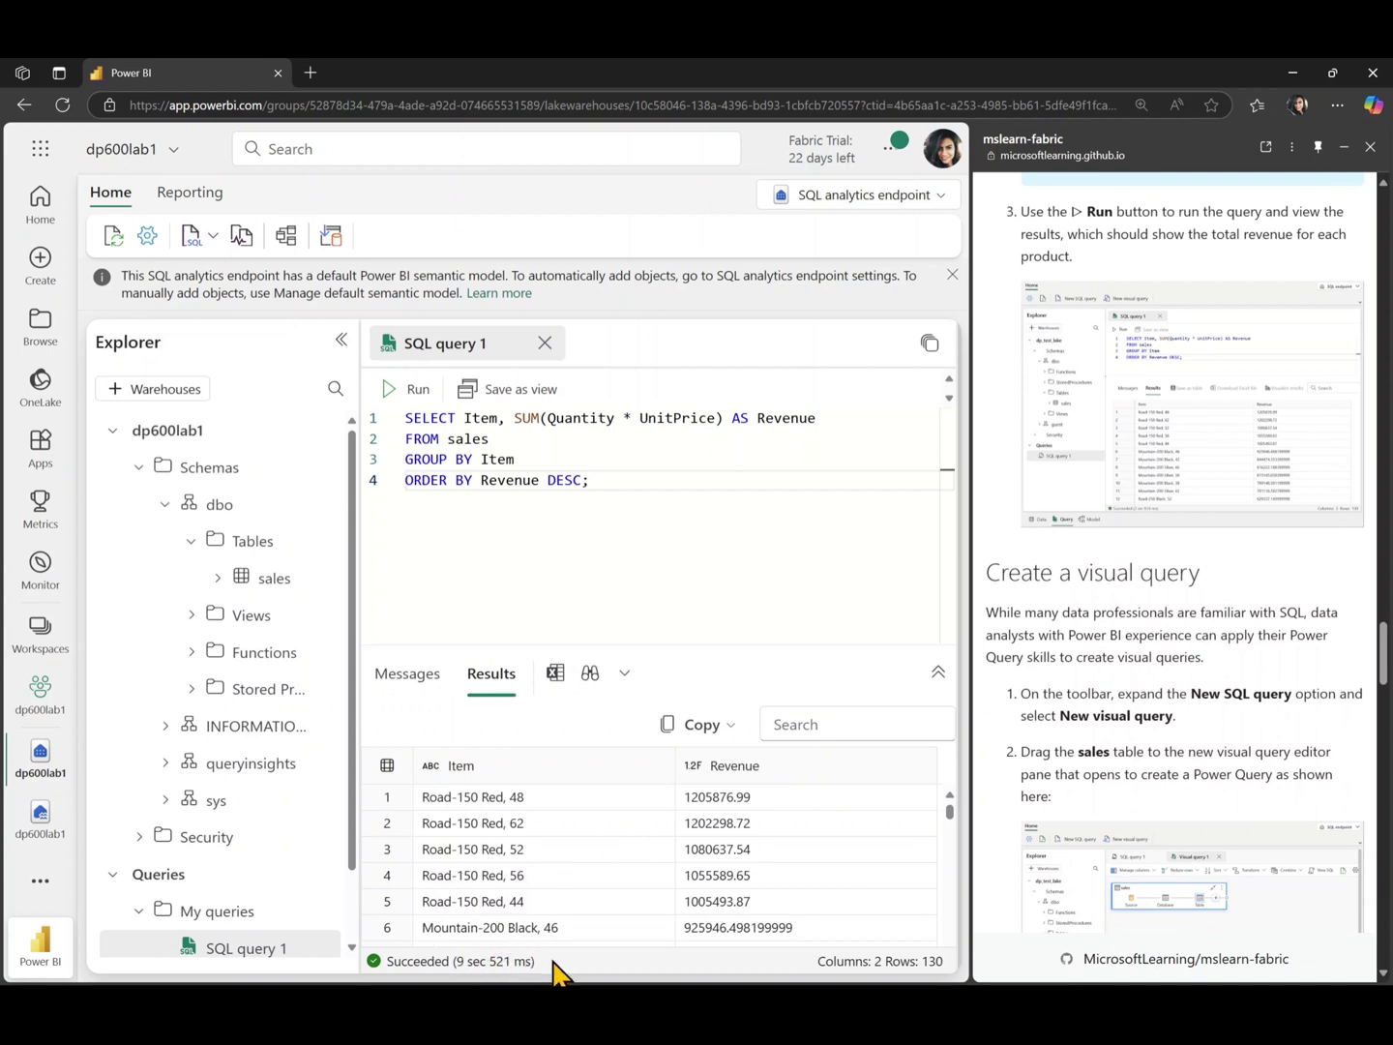
left_click(340, 340)
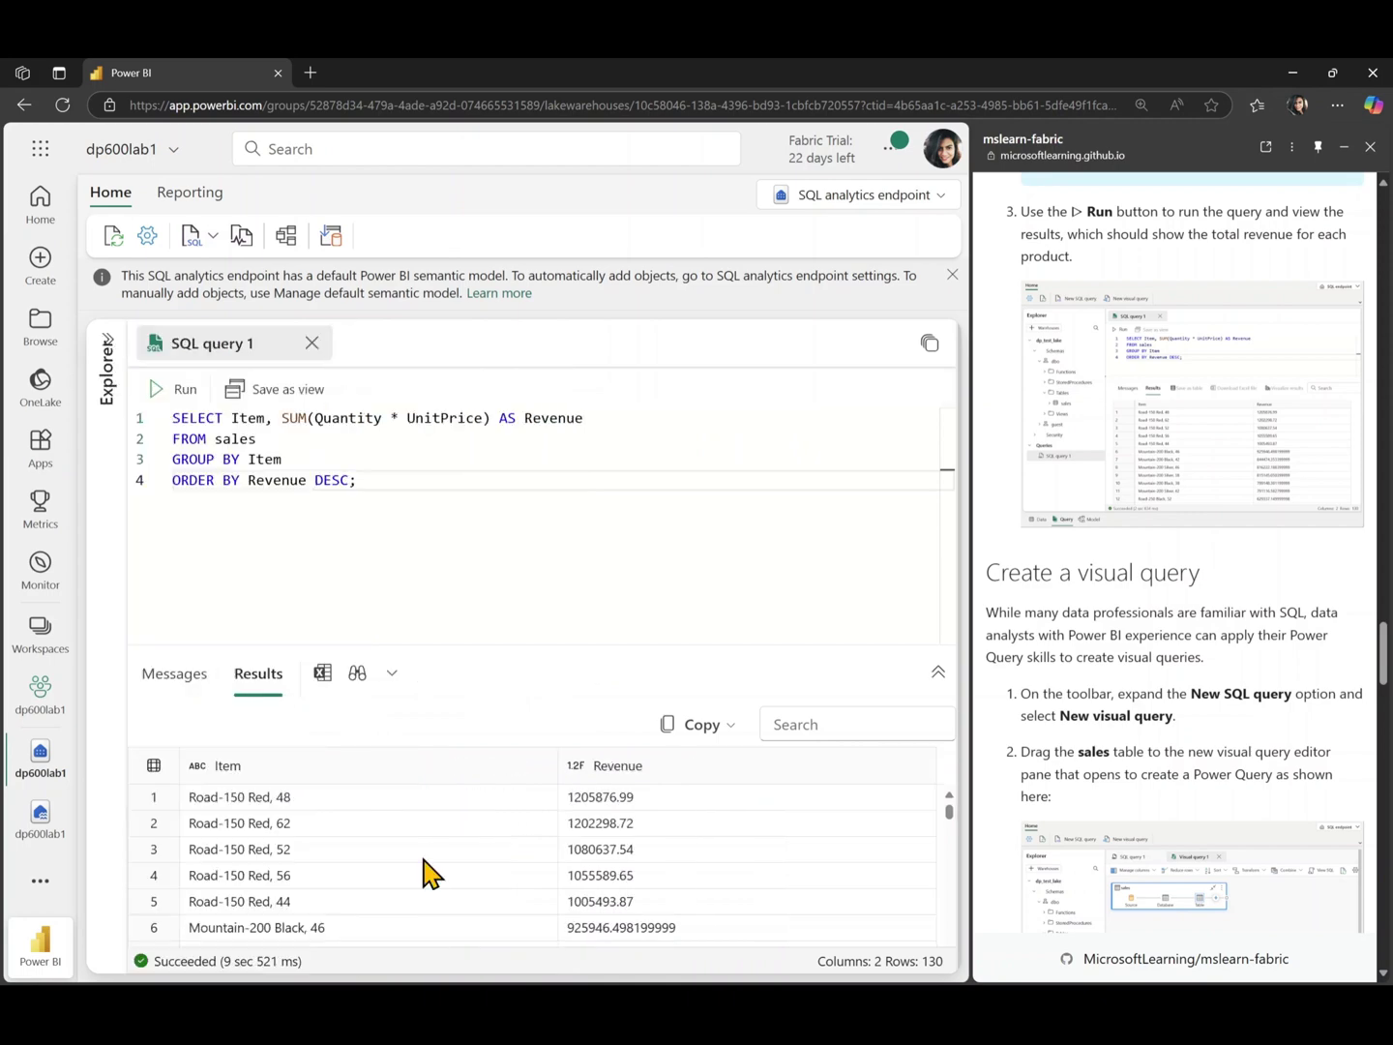
scroll(423, 870, "down", 3)
scroll(425, 873, "up", 3)
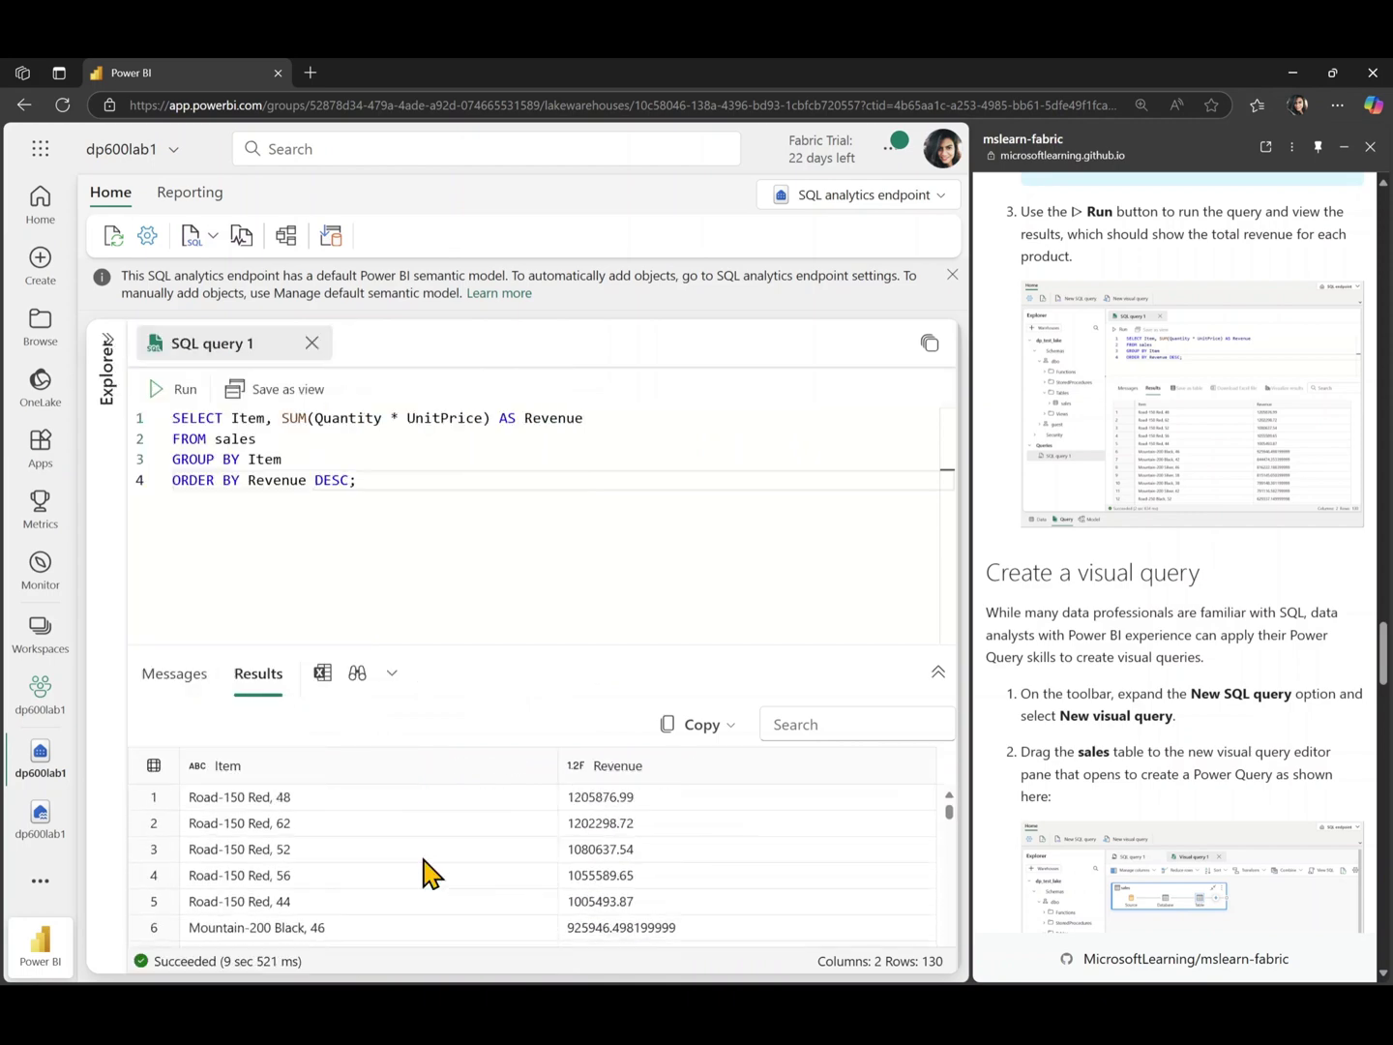
left_click(108, 340)
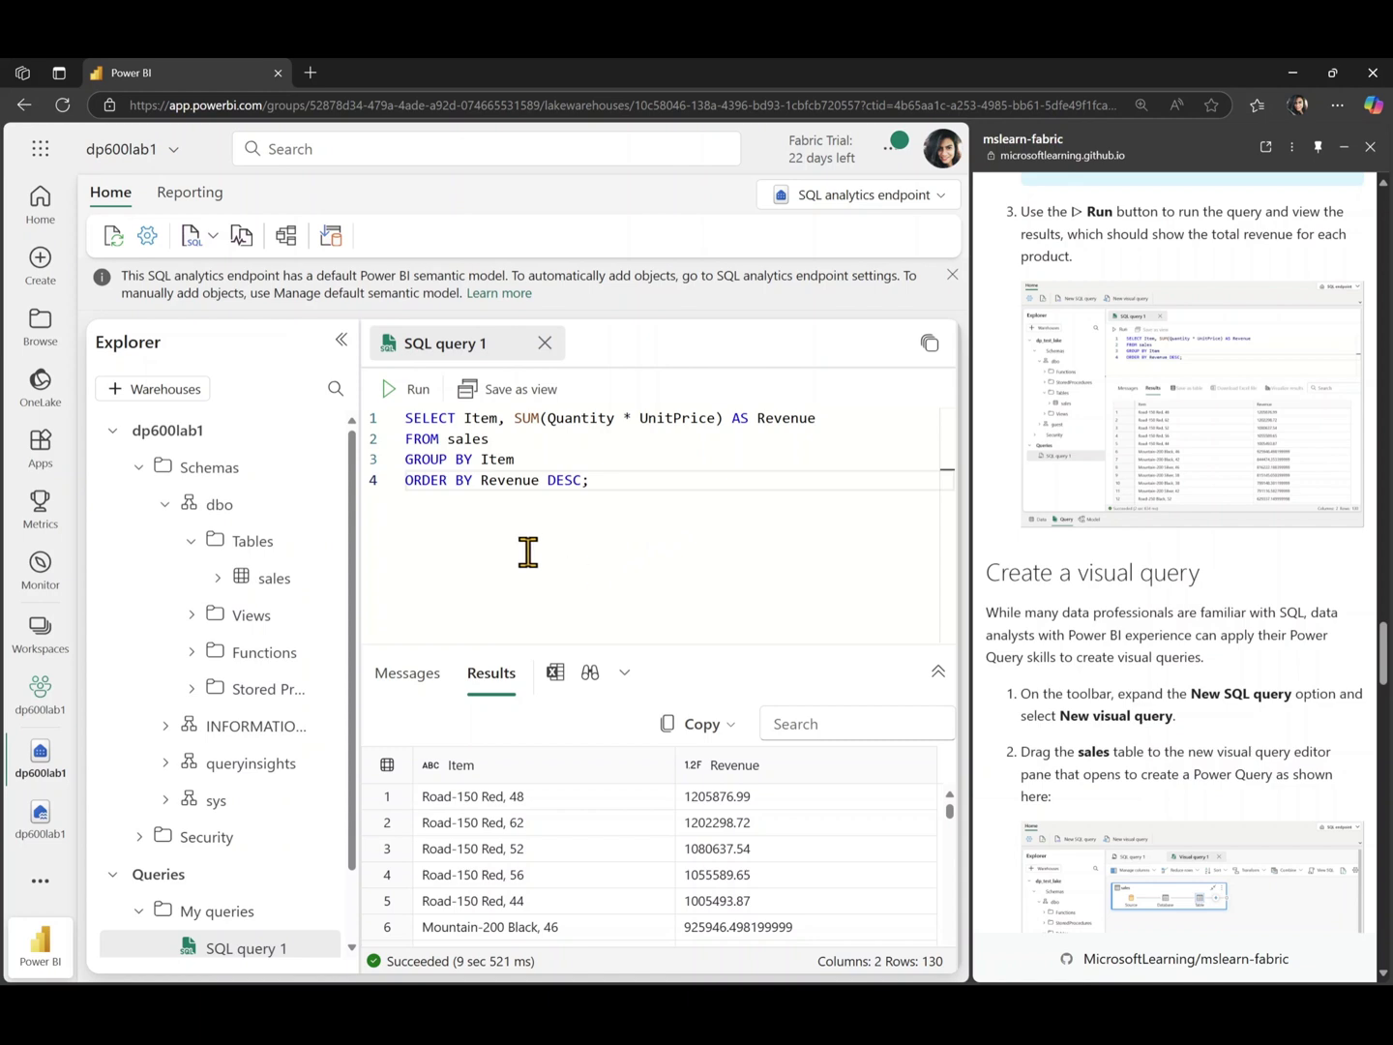
- Create a new visual query and try to add the sales table from the dbo schema to its canvas
left_click(213, 235)
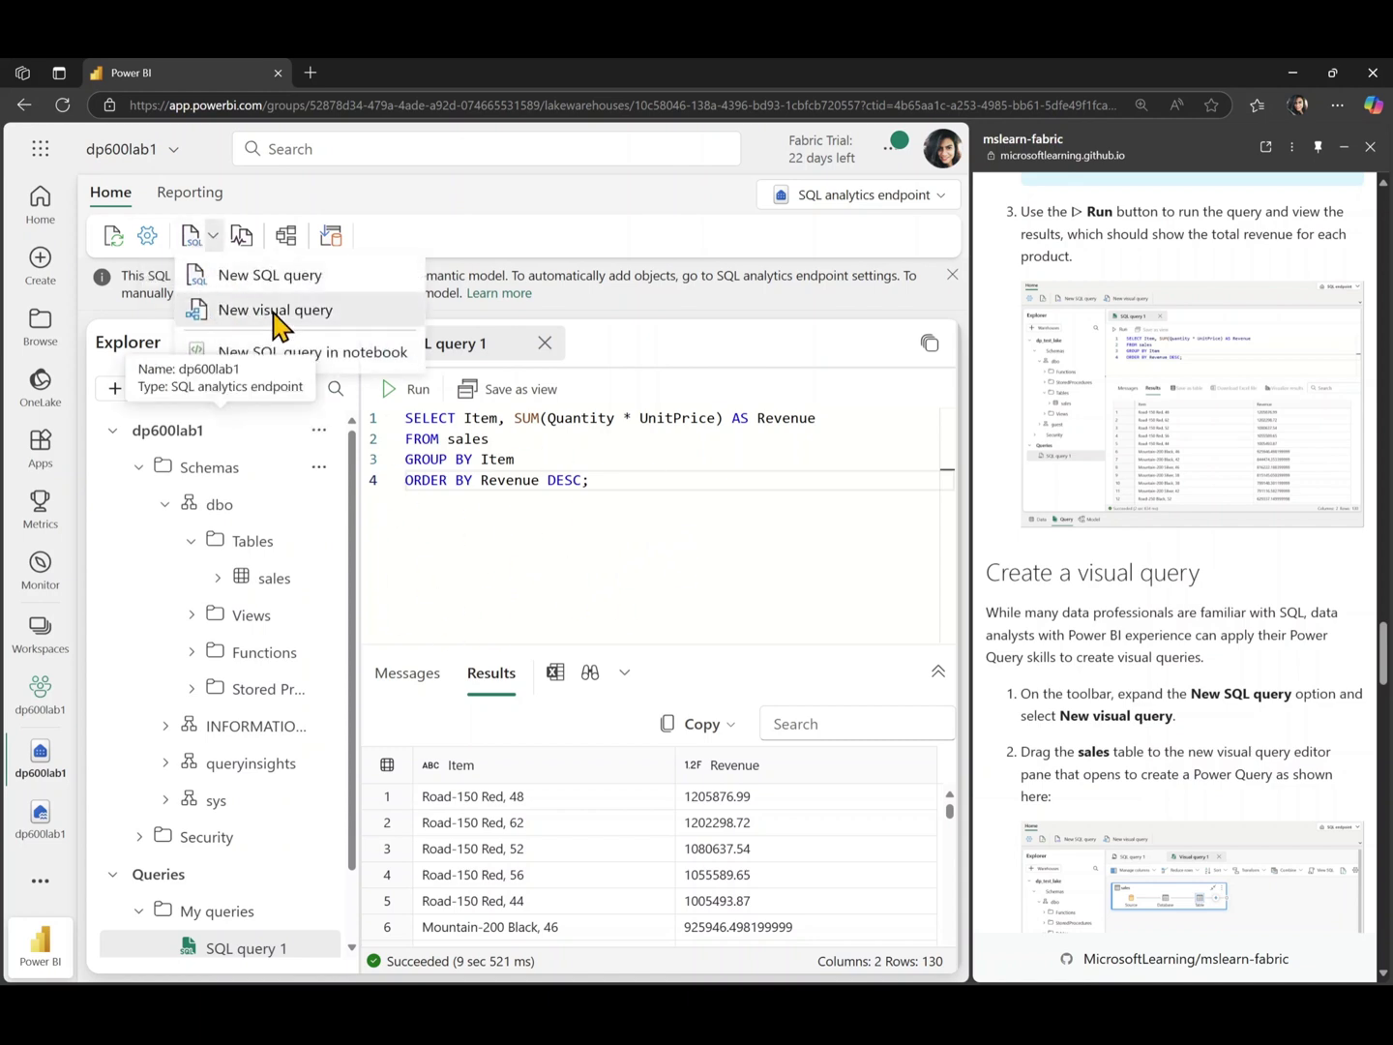
left_click(276, 310)
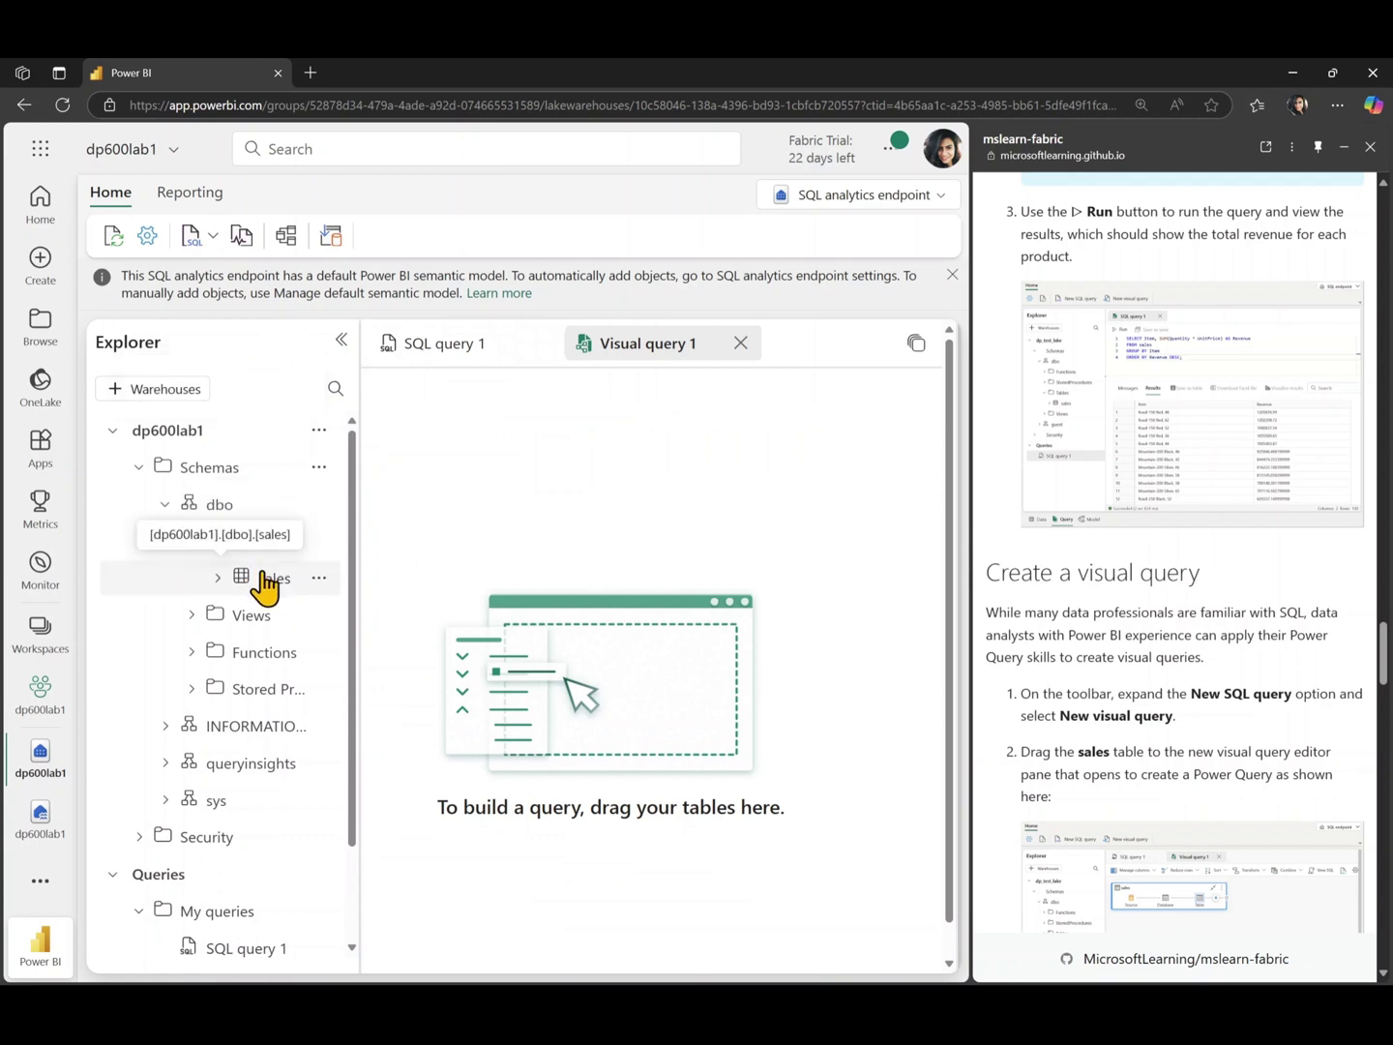
left_click_drag(263, 578, 570, 513)
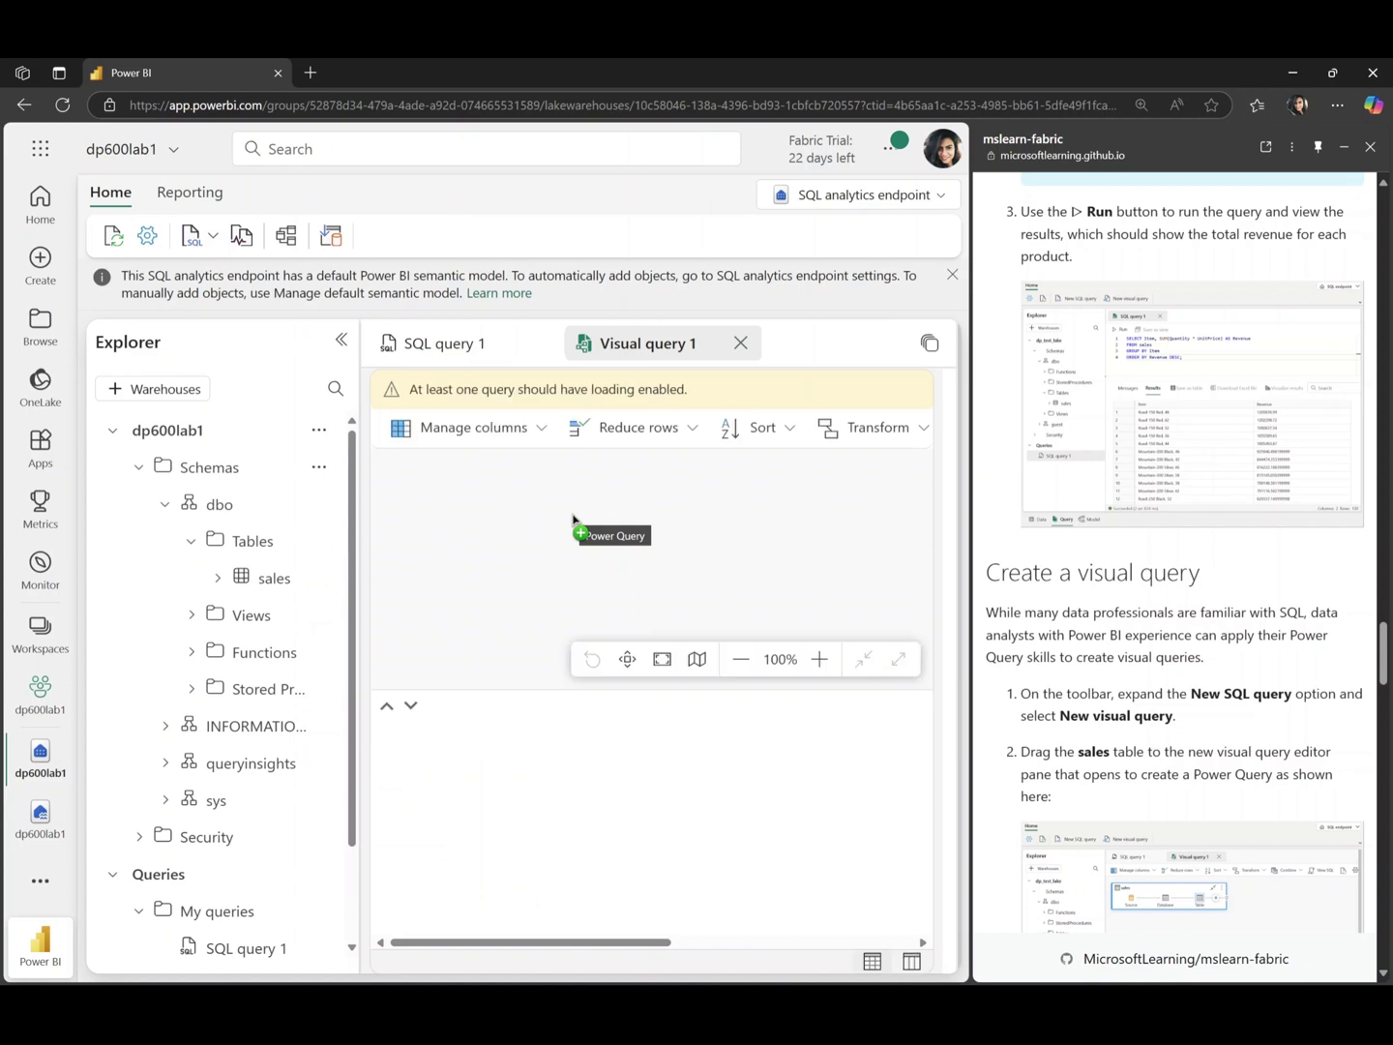
left_click_drag(572, 519, 496, 593)
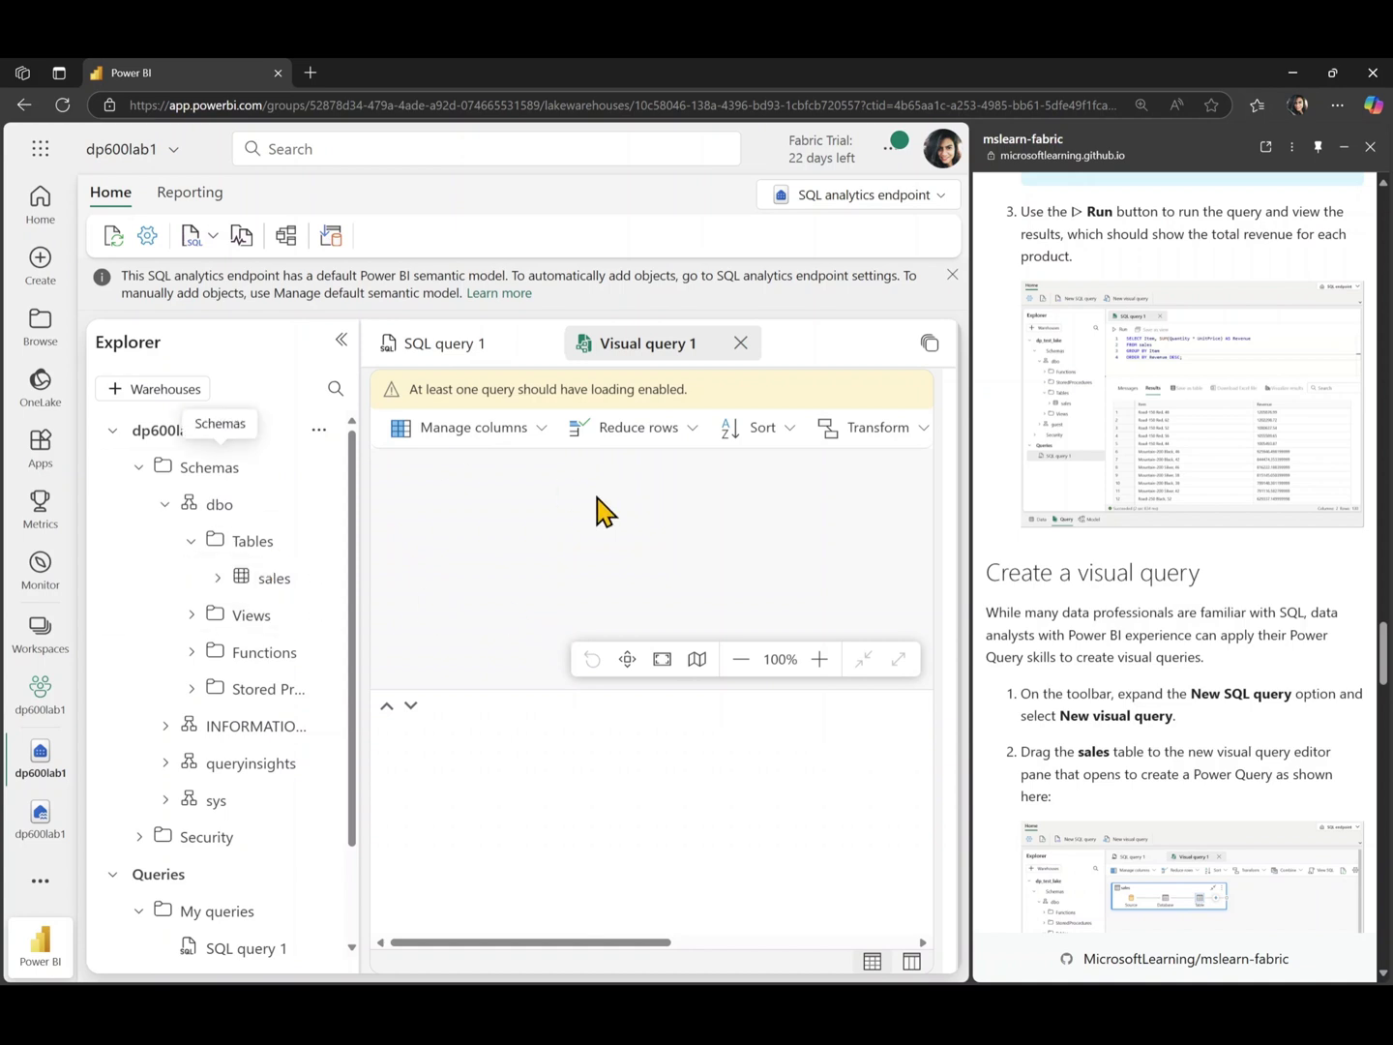
left_click_drag(239, 579, 650, 522)
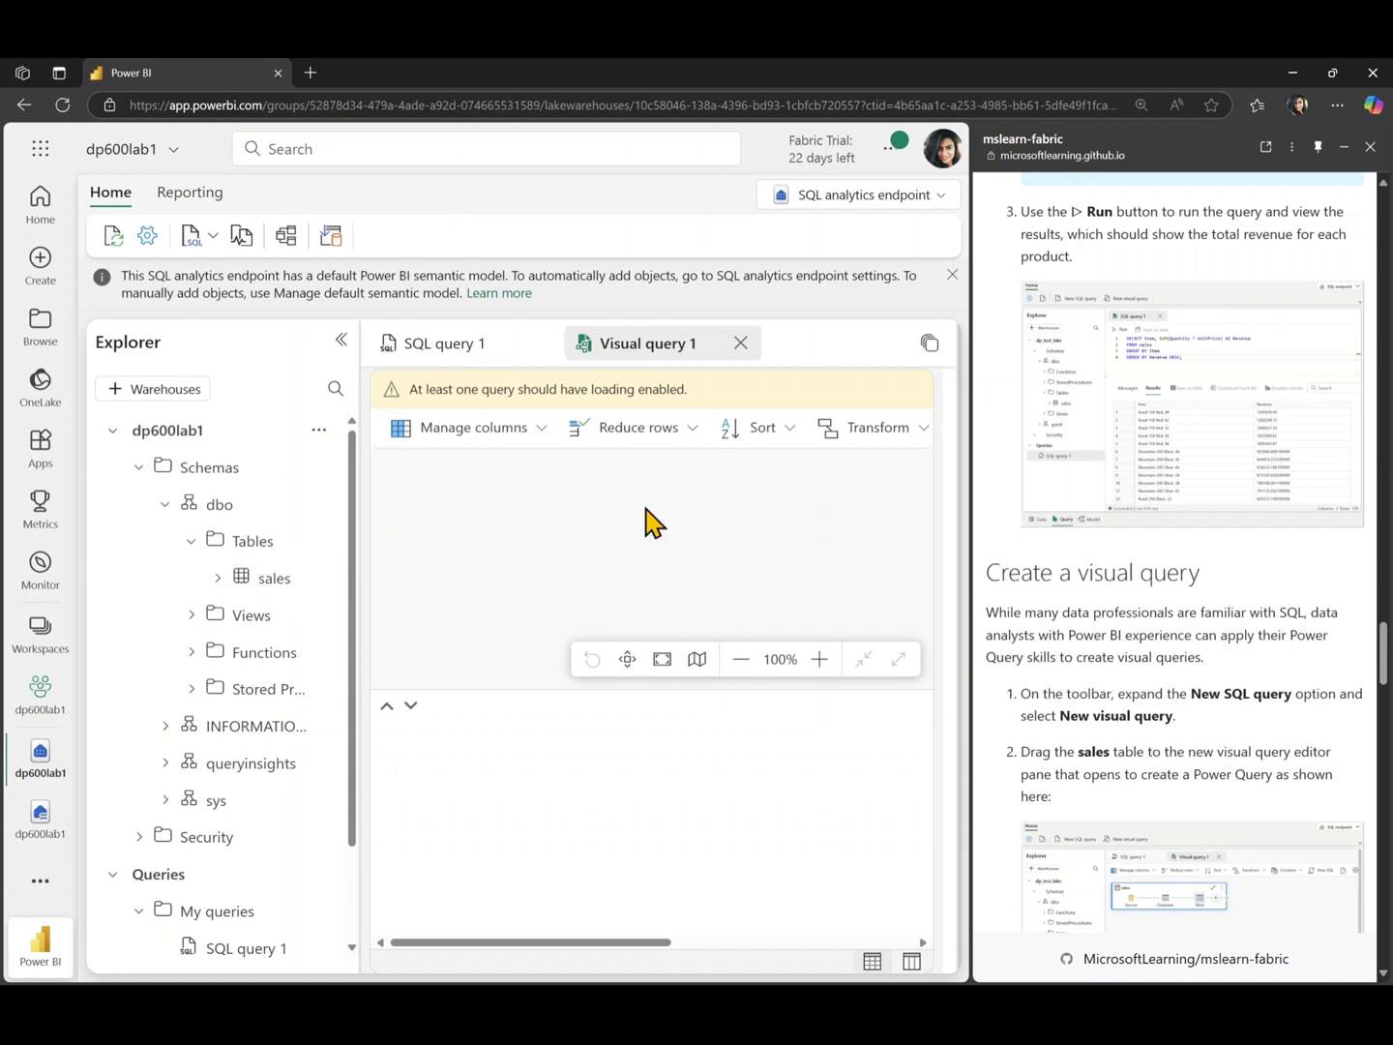
- Collapse the explorer pane, close SQL query 1, and check the layout of the empty visual query editor
left_click(340, 340)
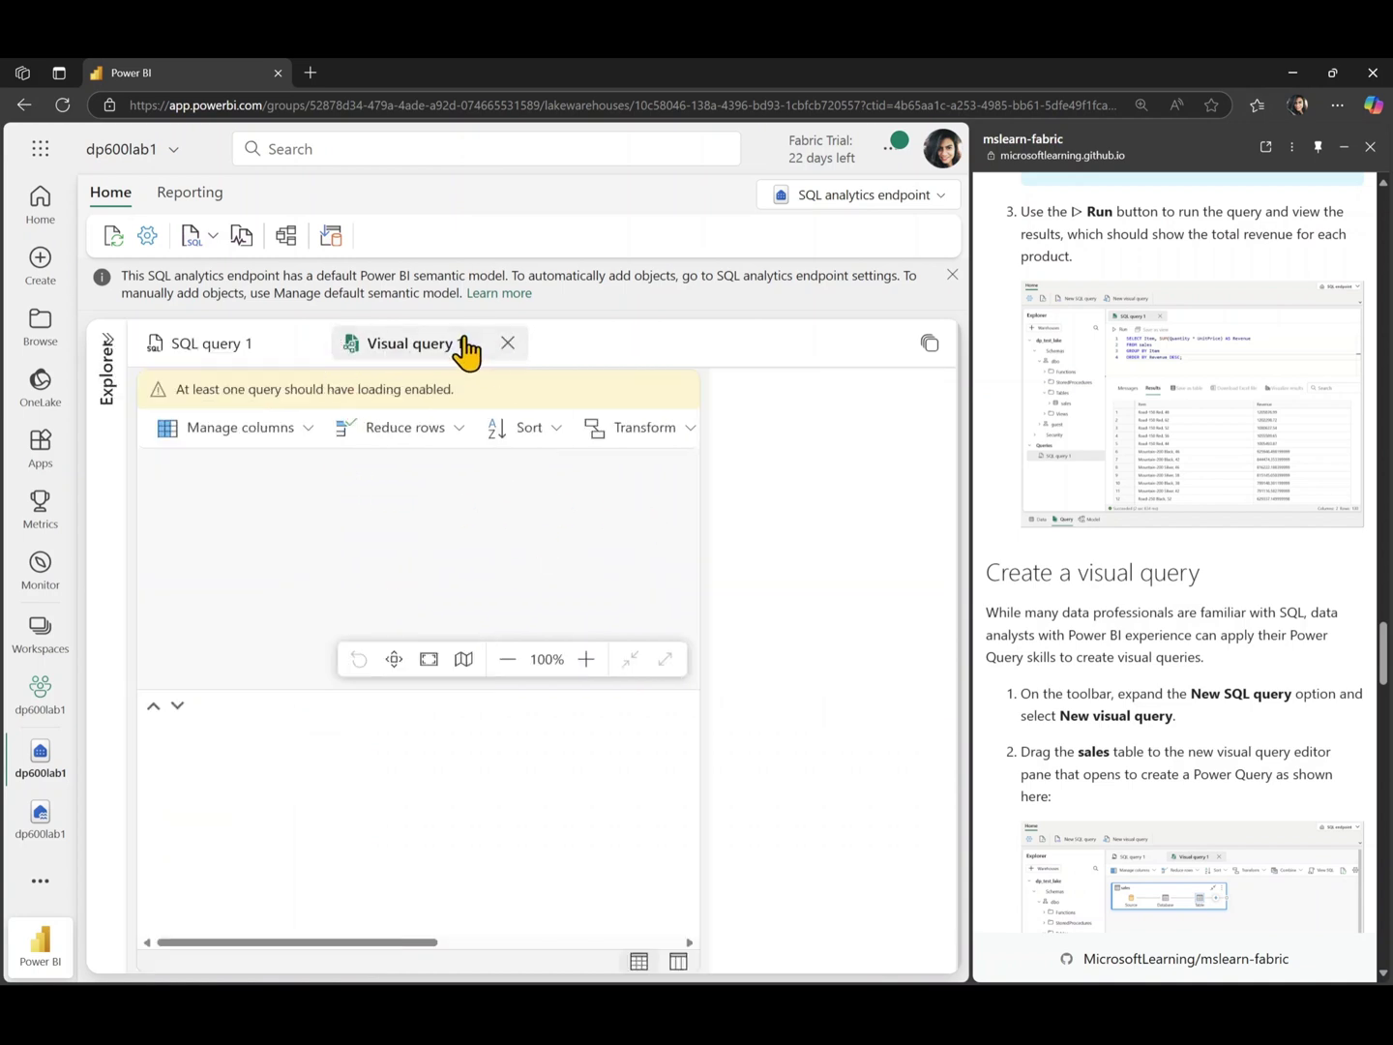
left_click(309, 343)
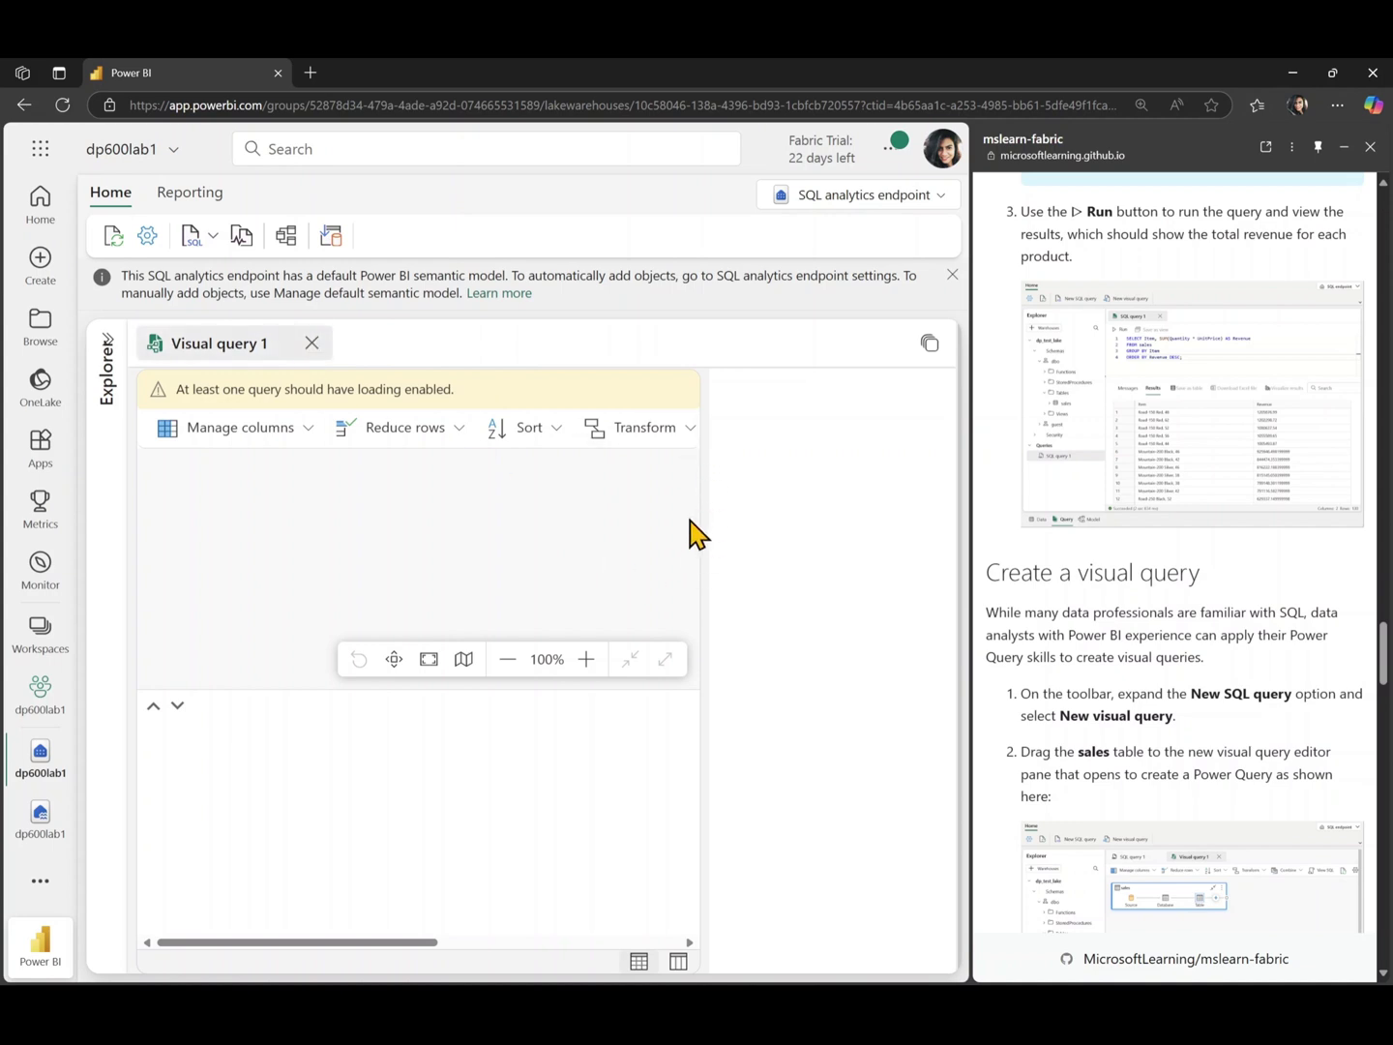
left_click(927, 343)
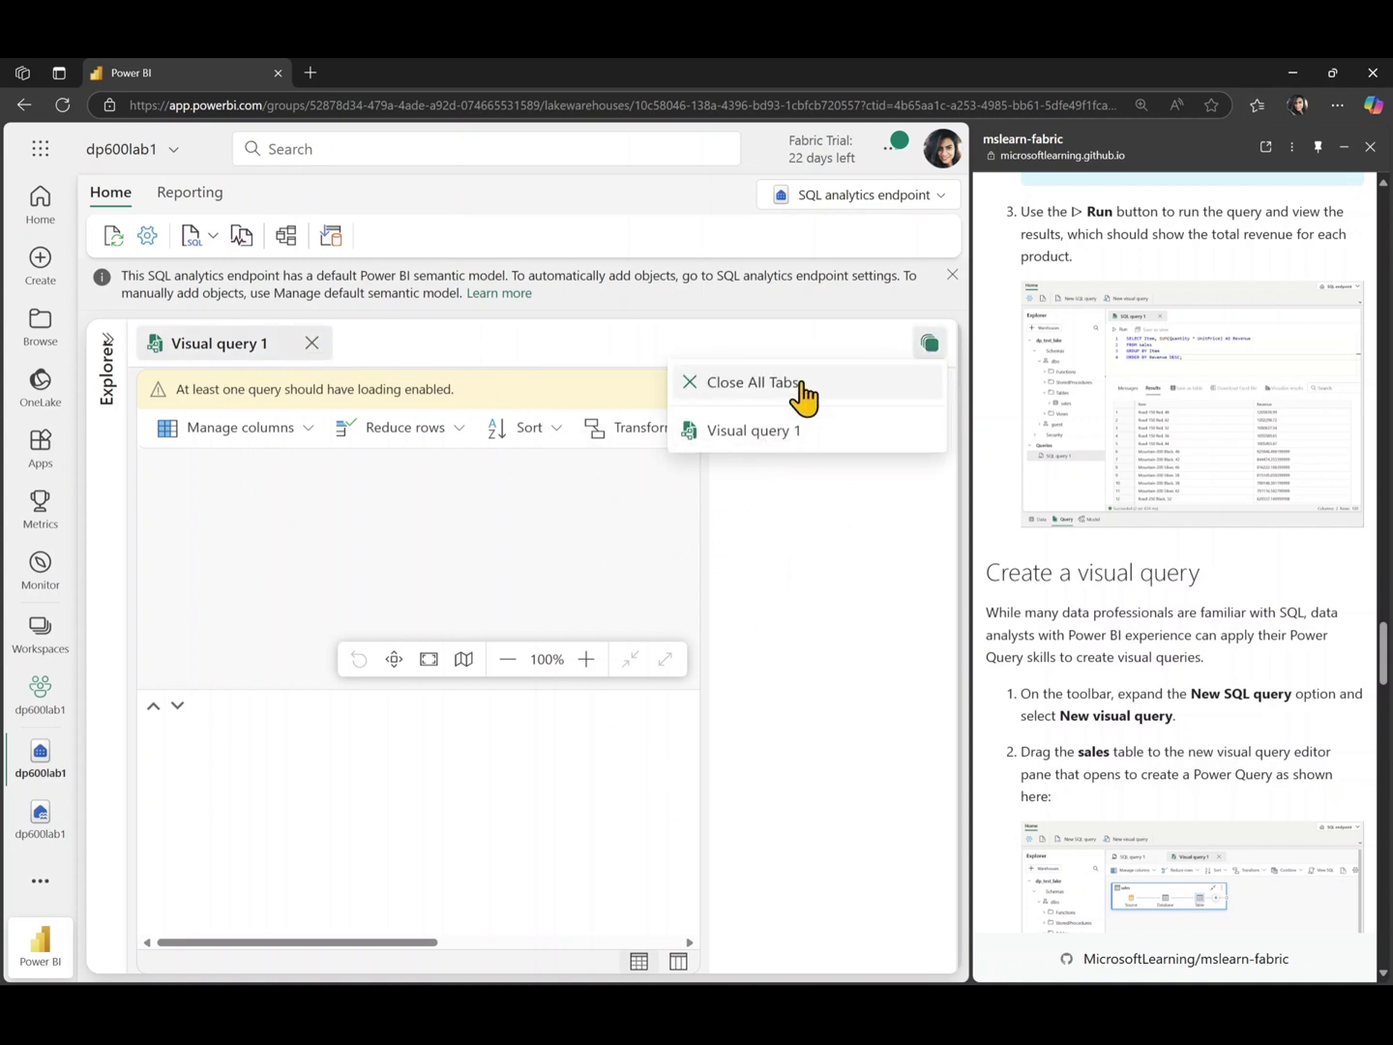
left_click(818, 348)
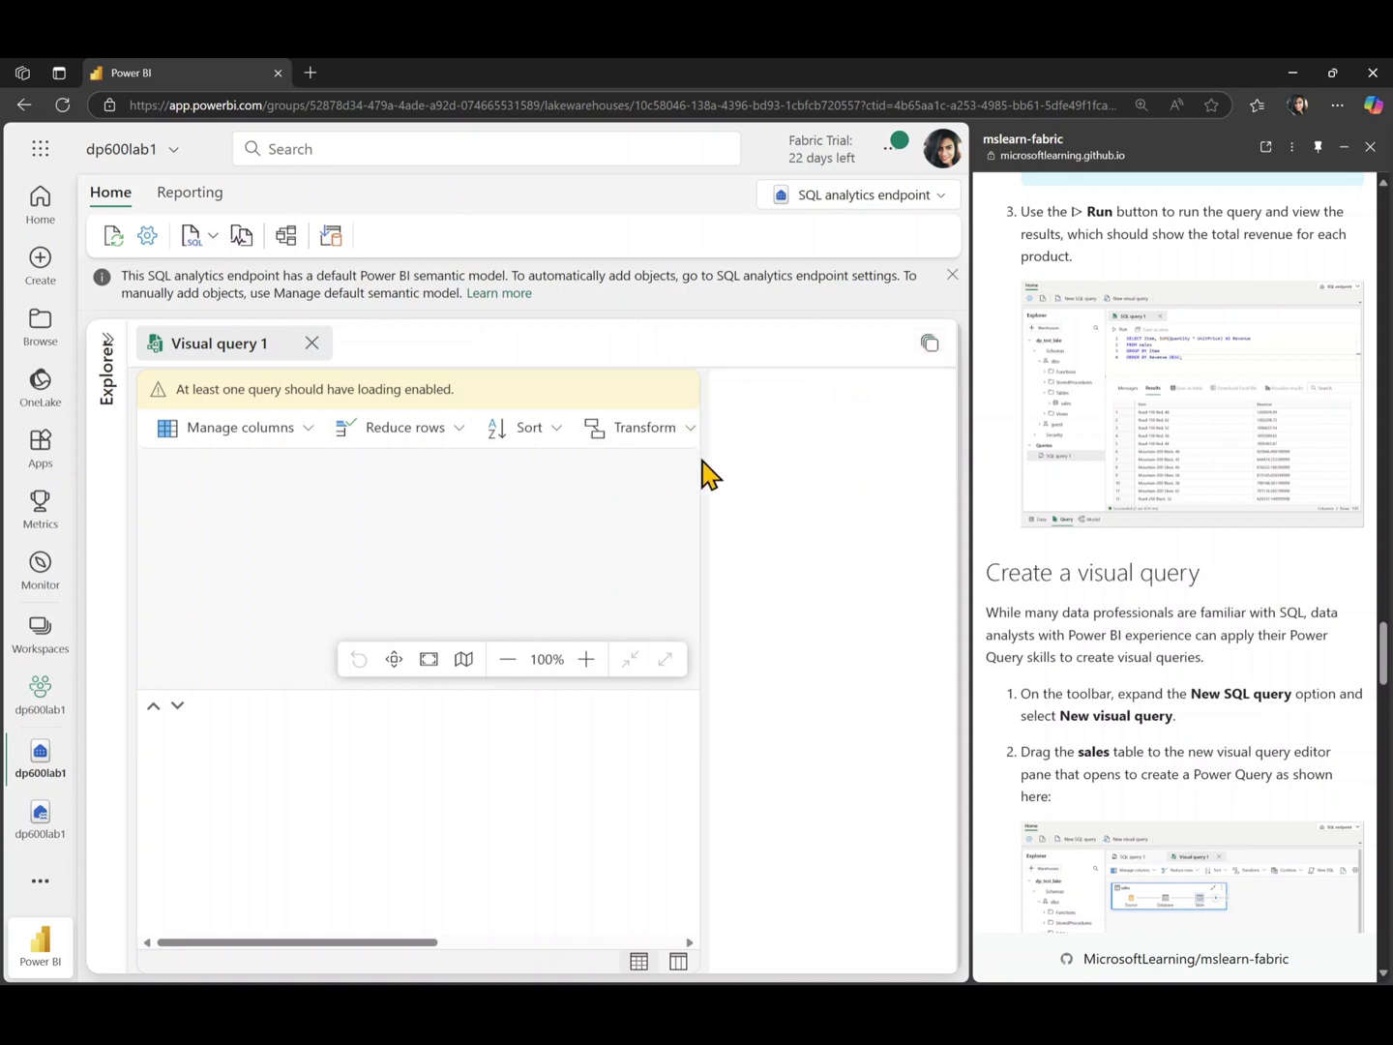
left_click(696, 945)
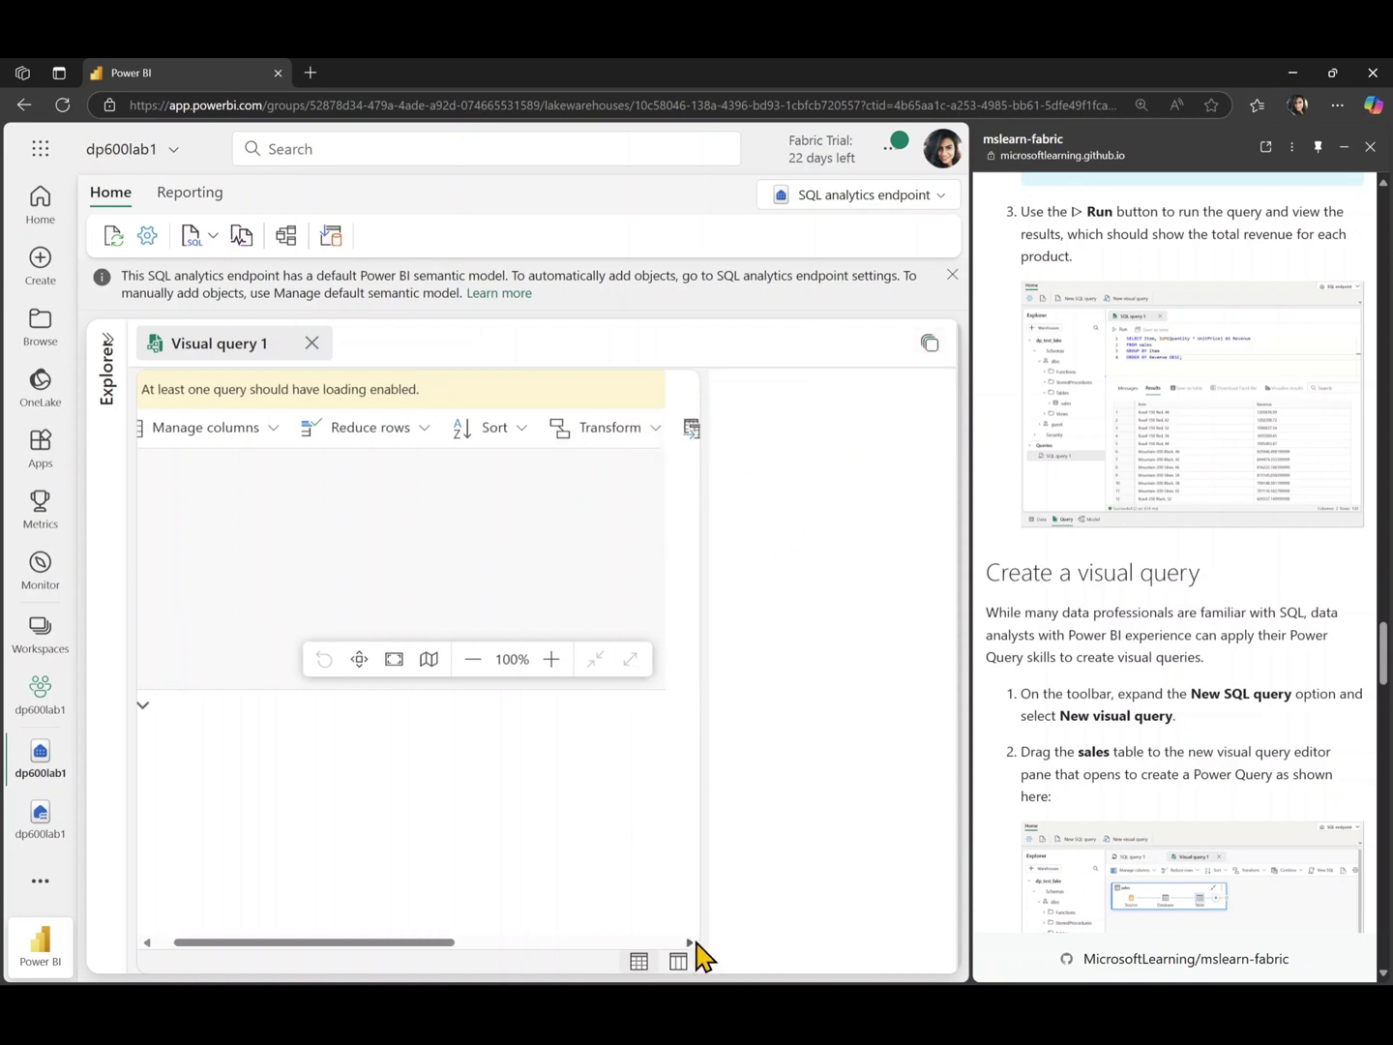
left_click_drag(444, 950, 139, 844)
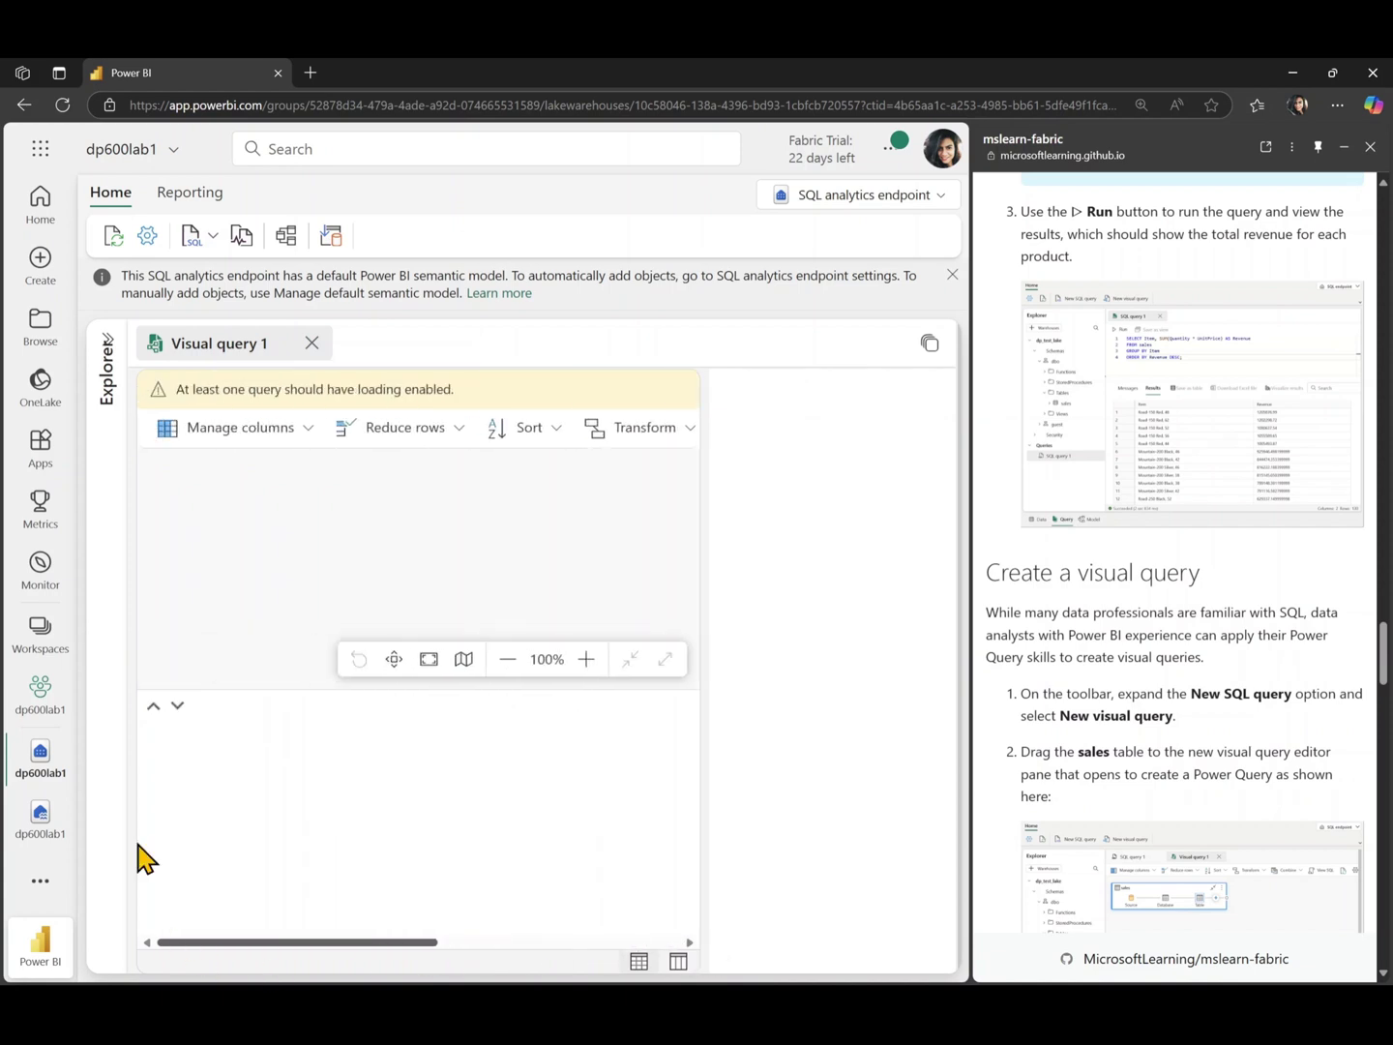
- Restore the explorer pane, try again to place the sales table in the visual query, and close the query
left_click(108, 344)
left_click_drag(261, 584, 537, 566)
left_click(501, 608)
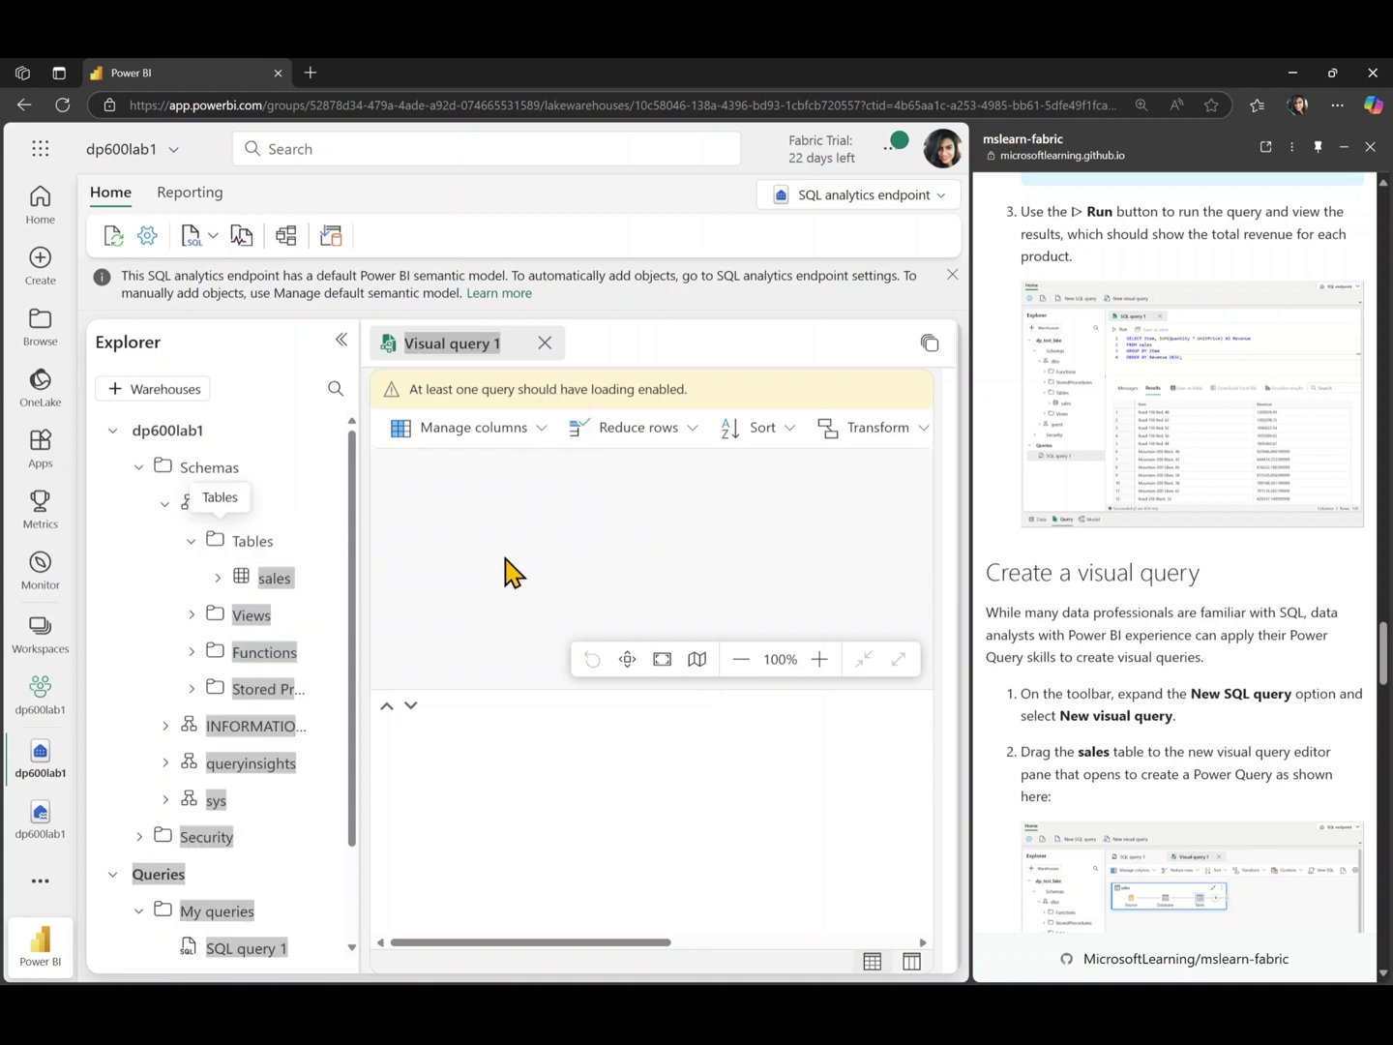
left_click_drag(271, 583, 609, 571)
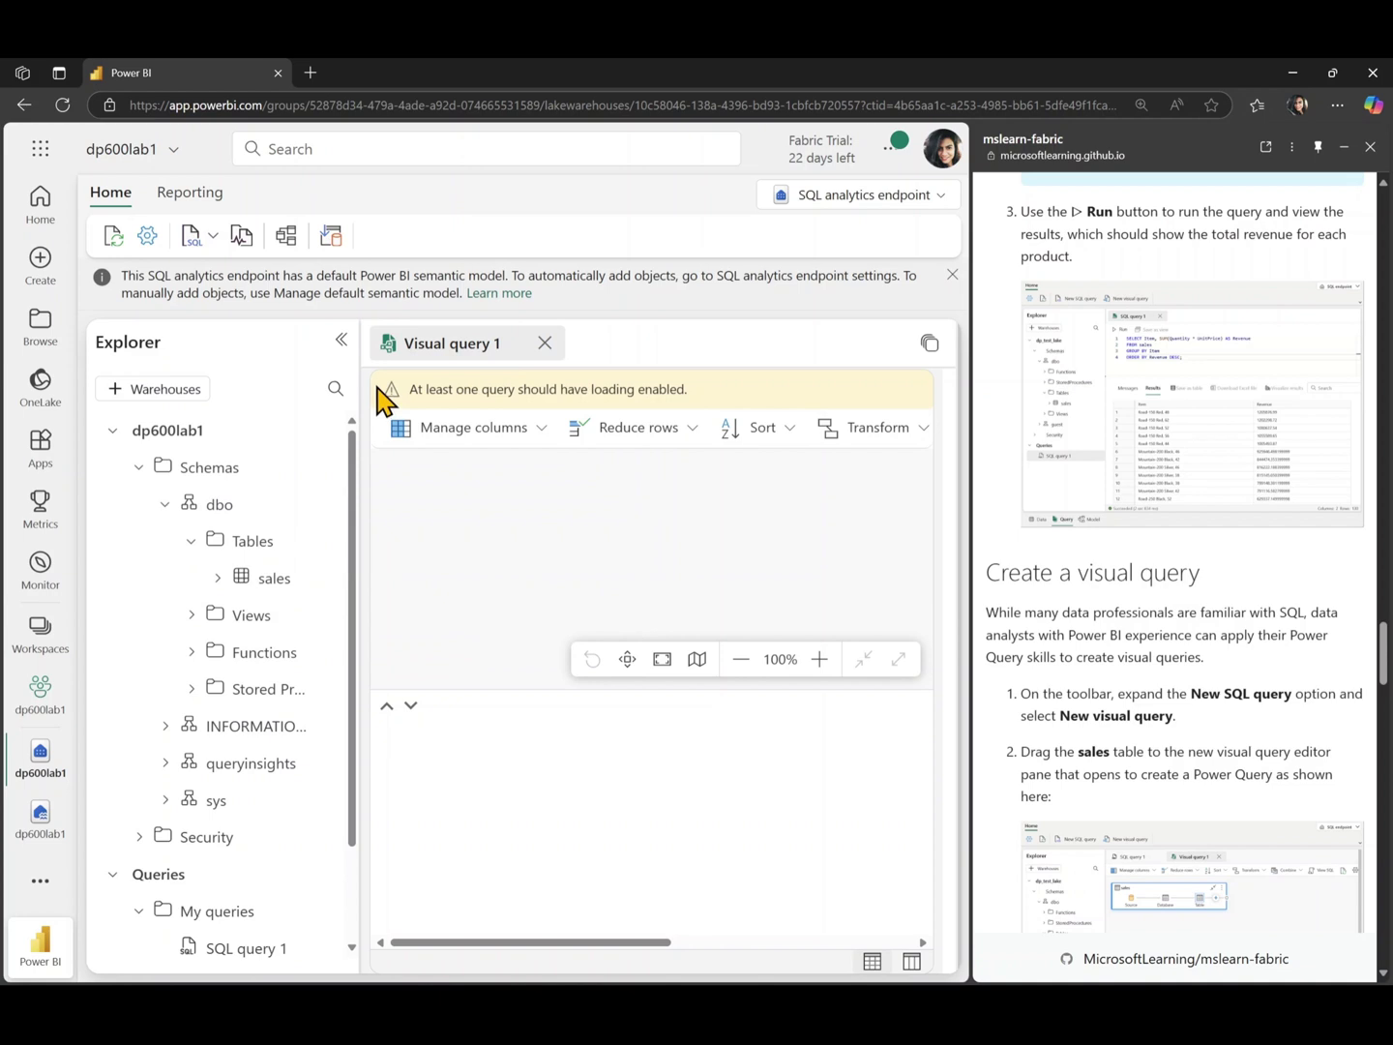
left_click(544, 342)
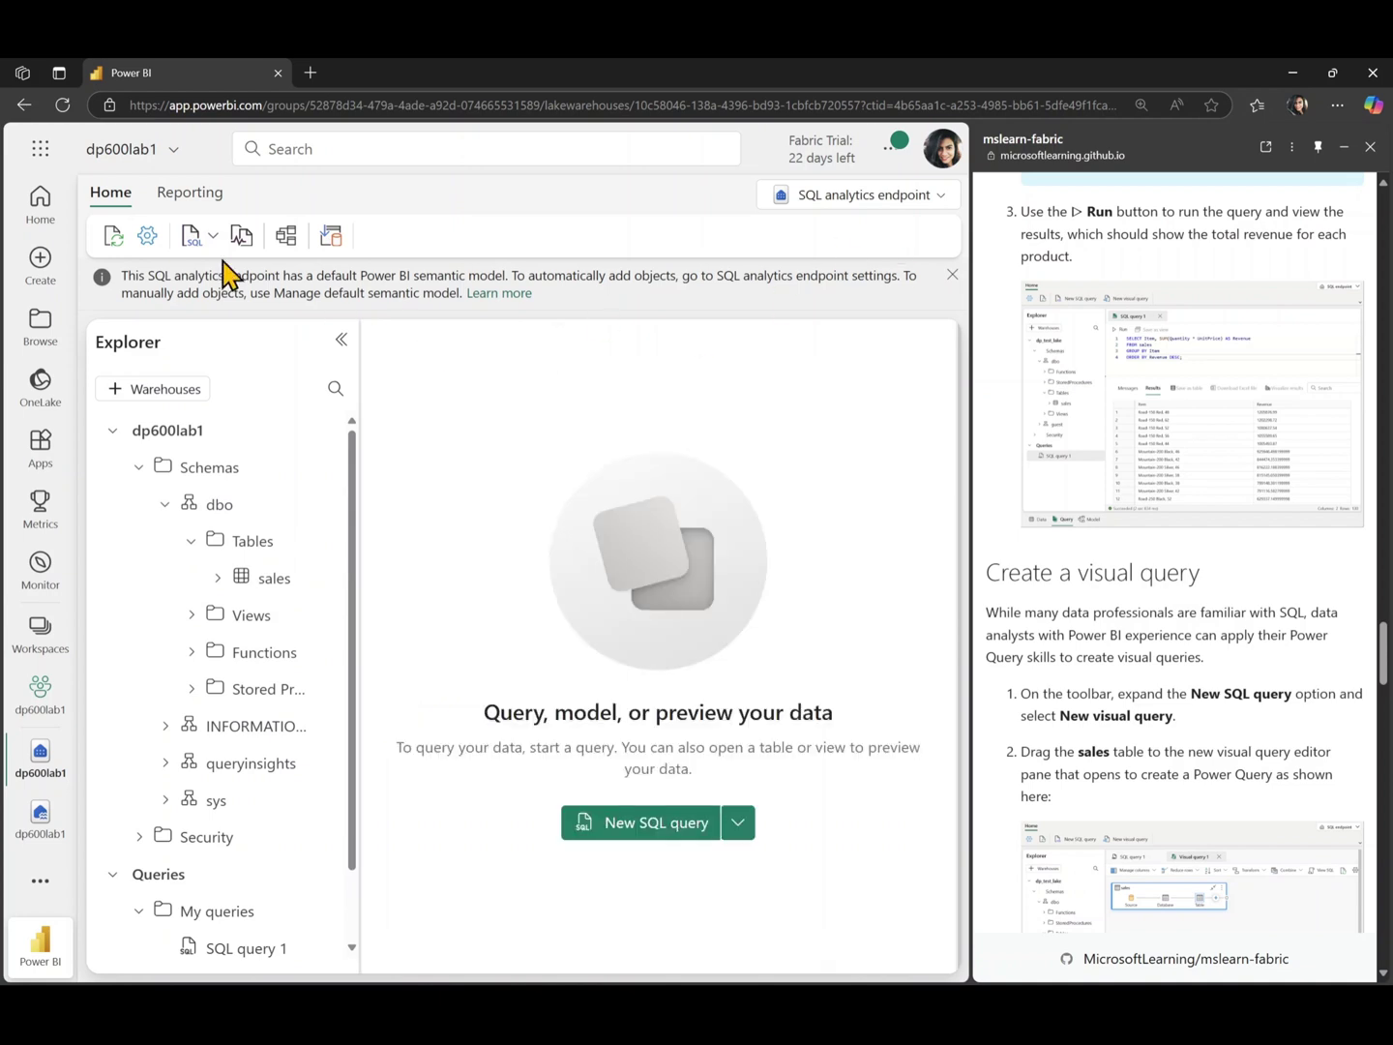
left_click(196, 238)
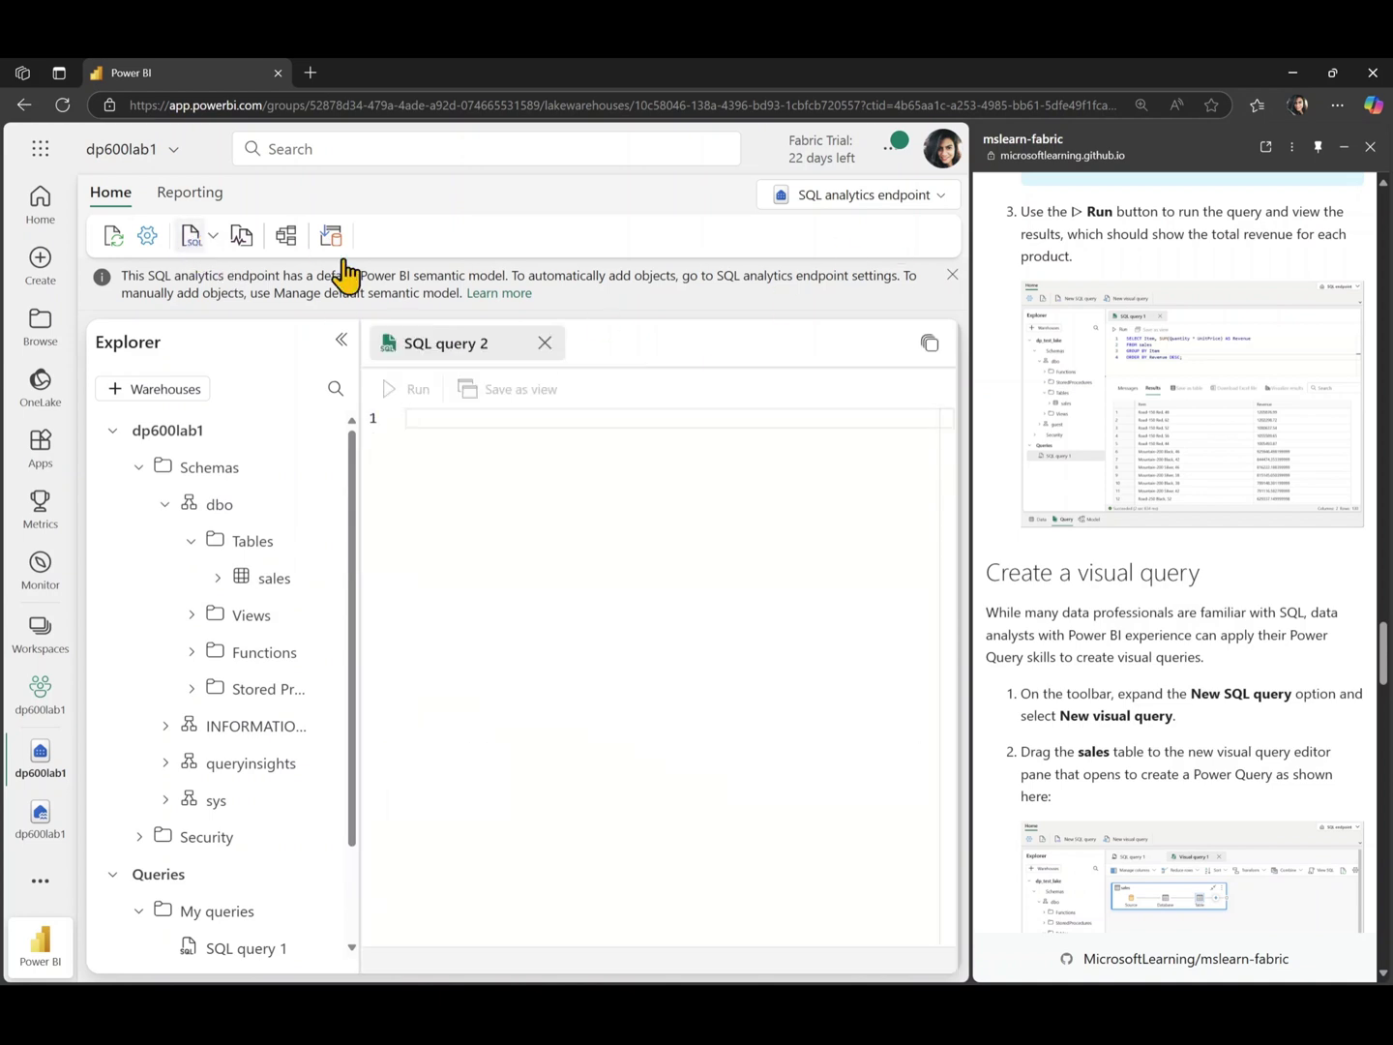
left_click(544, 343)
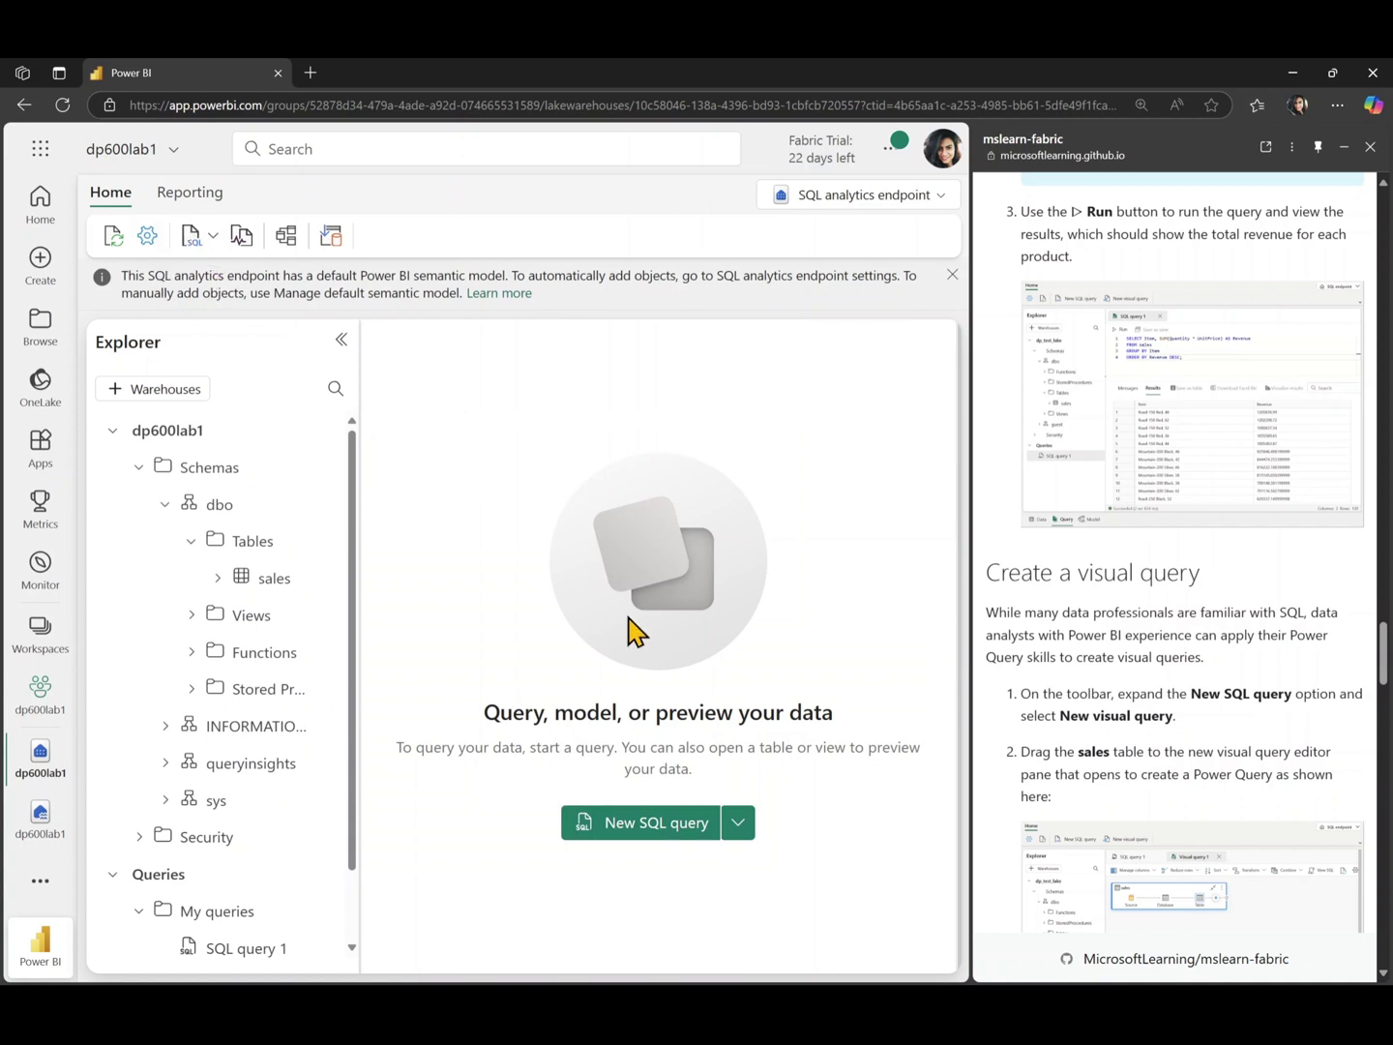
- Create a fresh visual query with the dbo schema's sales table on its canvas, and collapse the explorer pane
left_click(752, 838)
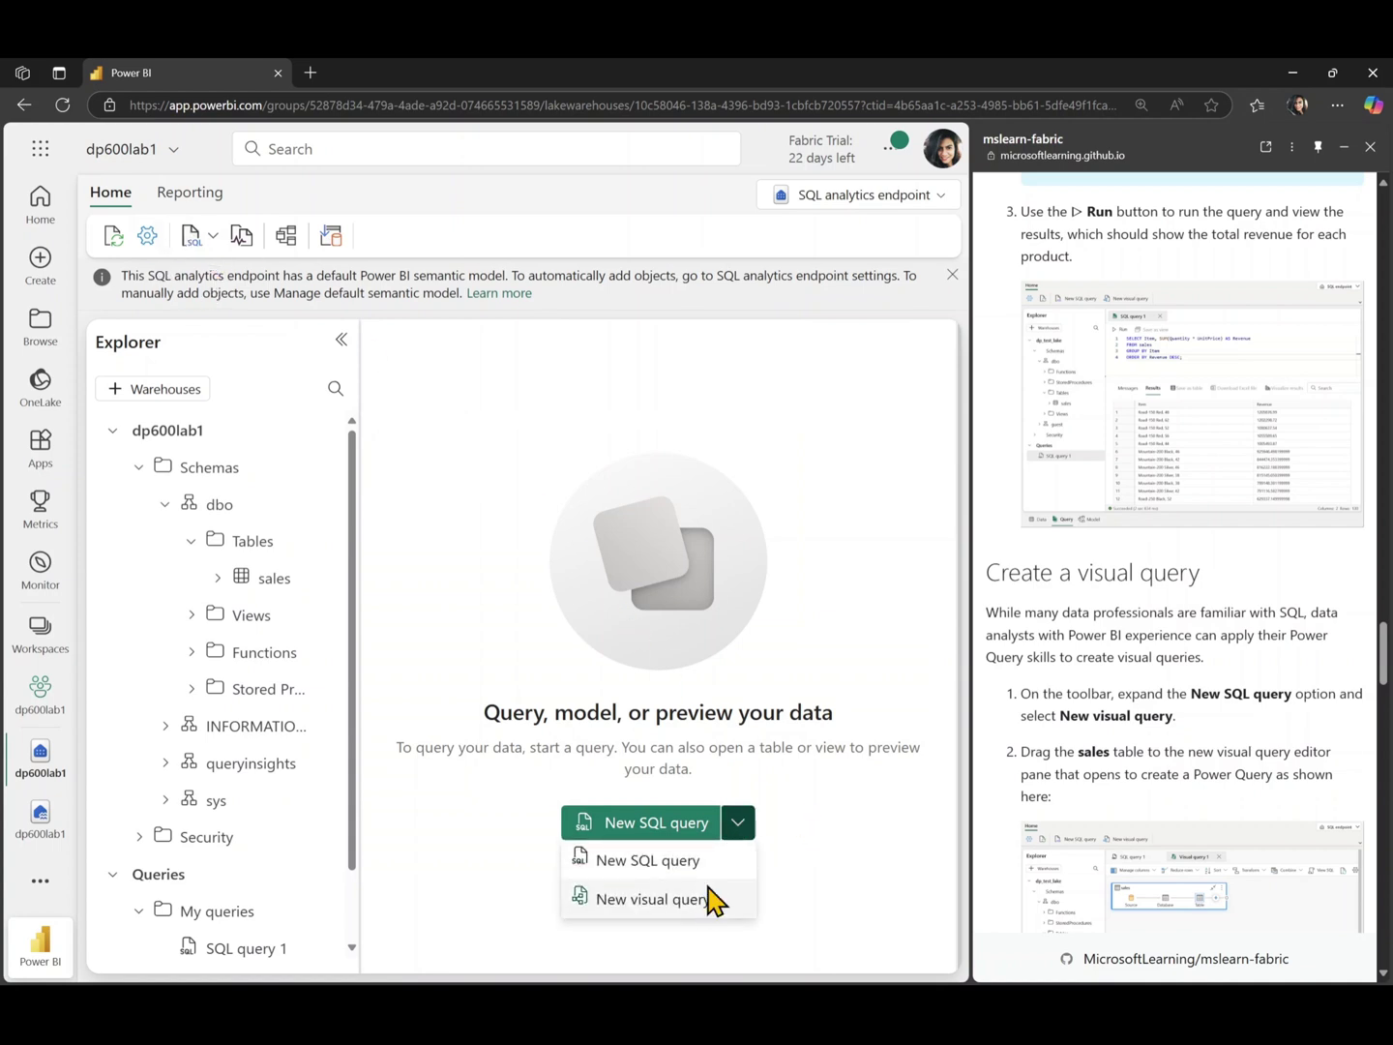
left_click(707, 890)
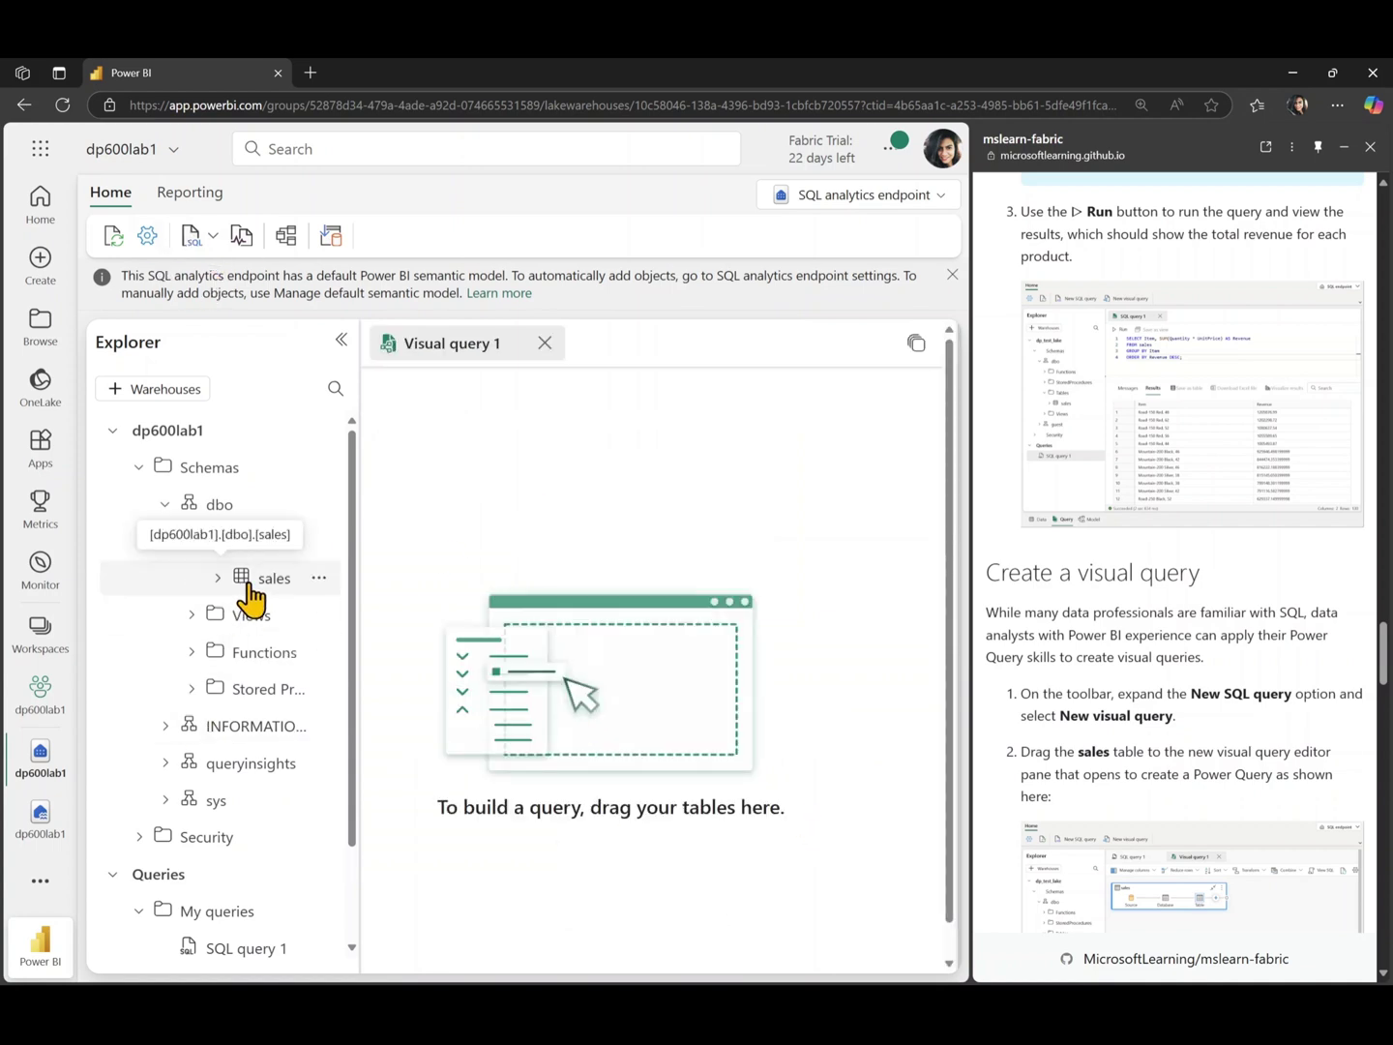
left_click_drag(249, 585, 679, 553)
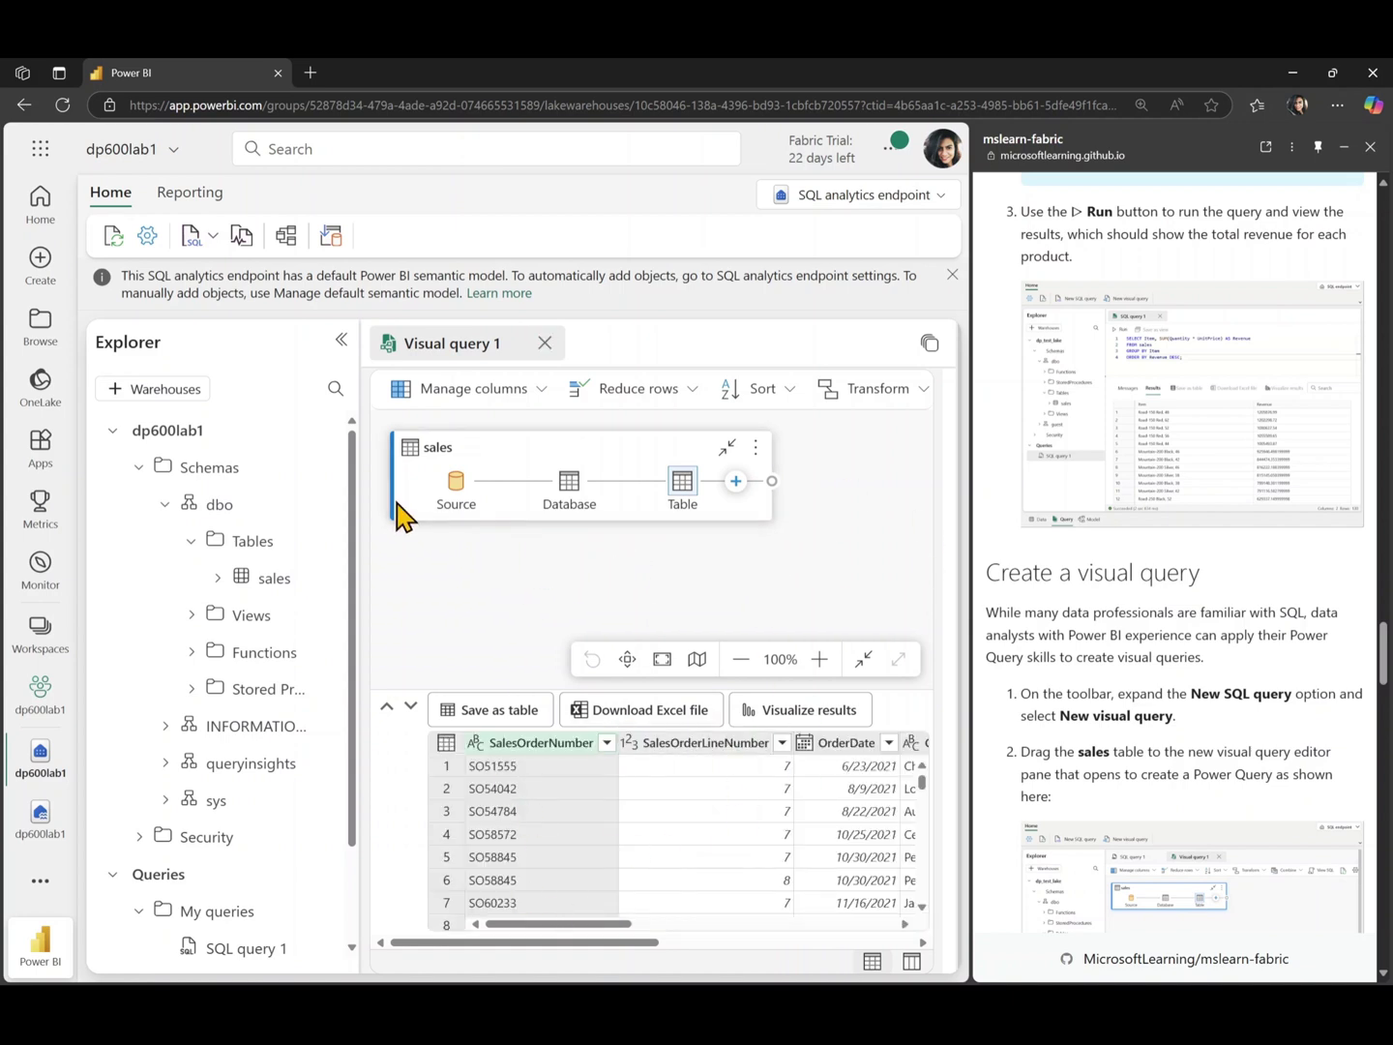
left_click(341, 340)
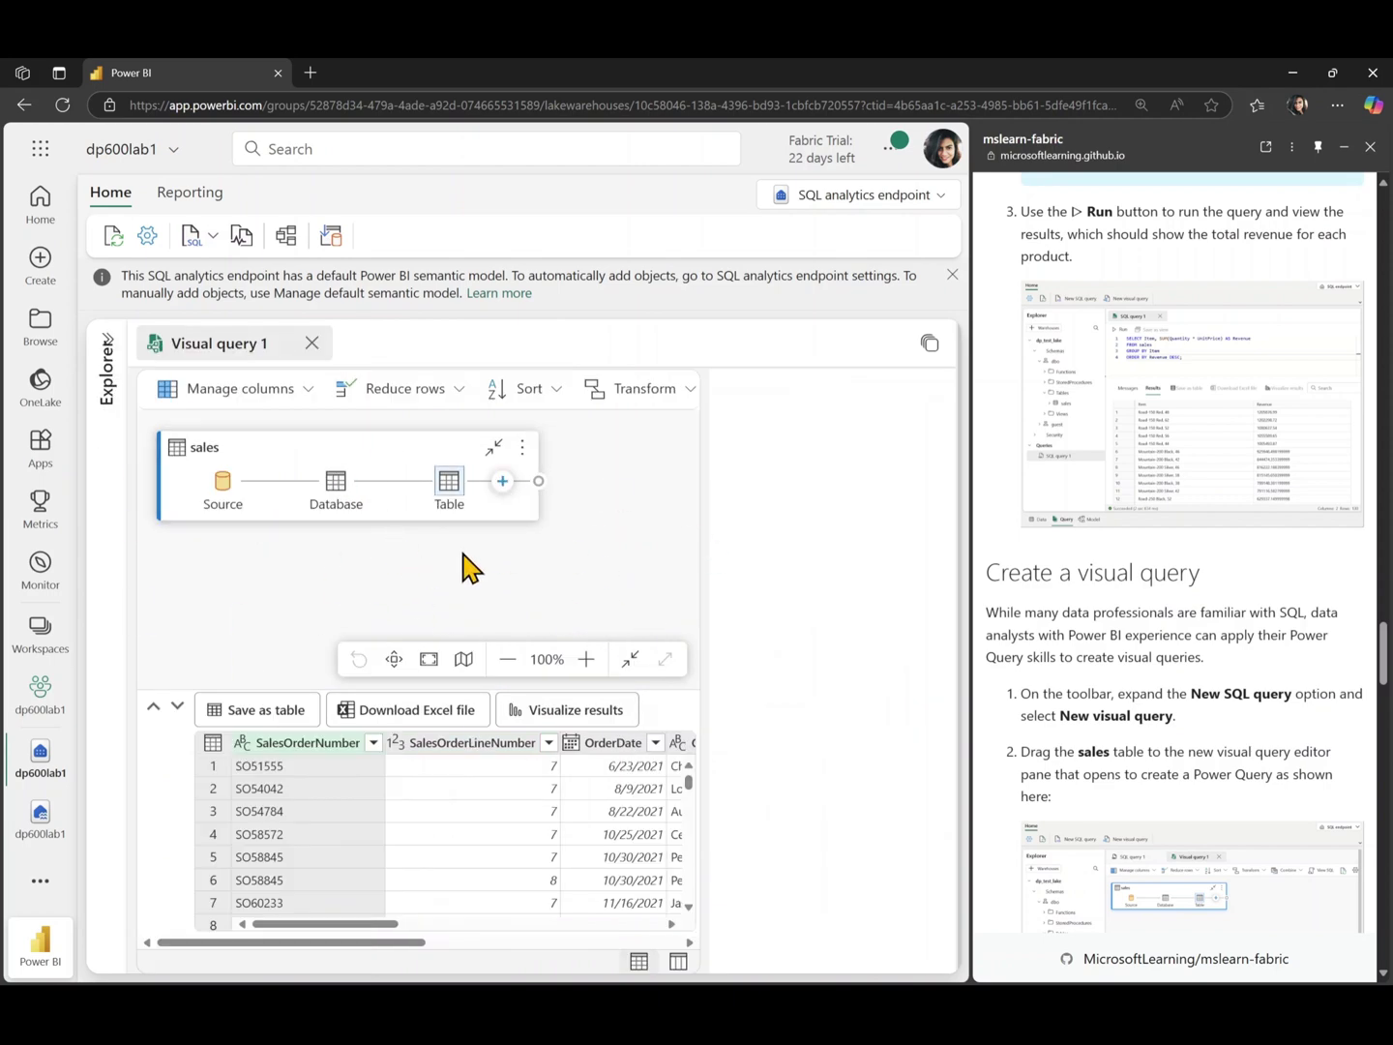
- Keep only the SalesOrderNumber and SalesOrderLineNumber columns in the visual query
scroll(1113, 610, "down", 8)
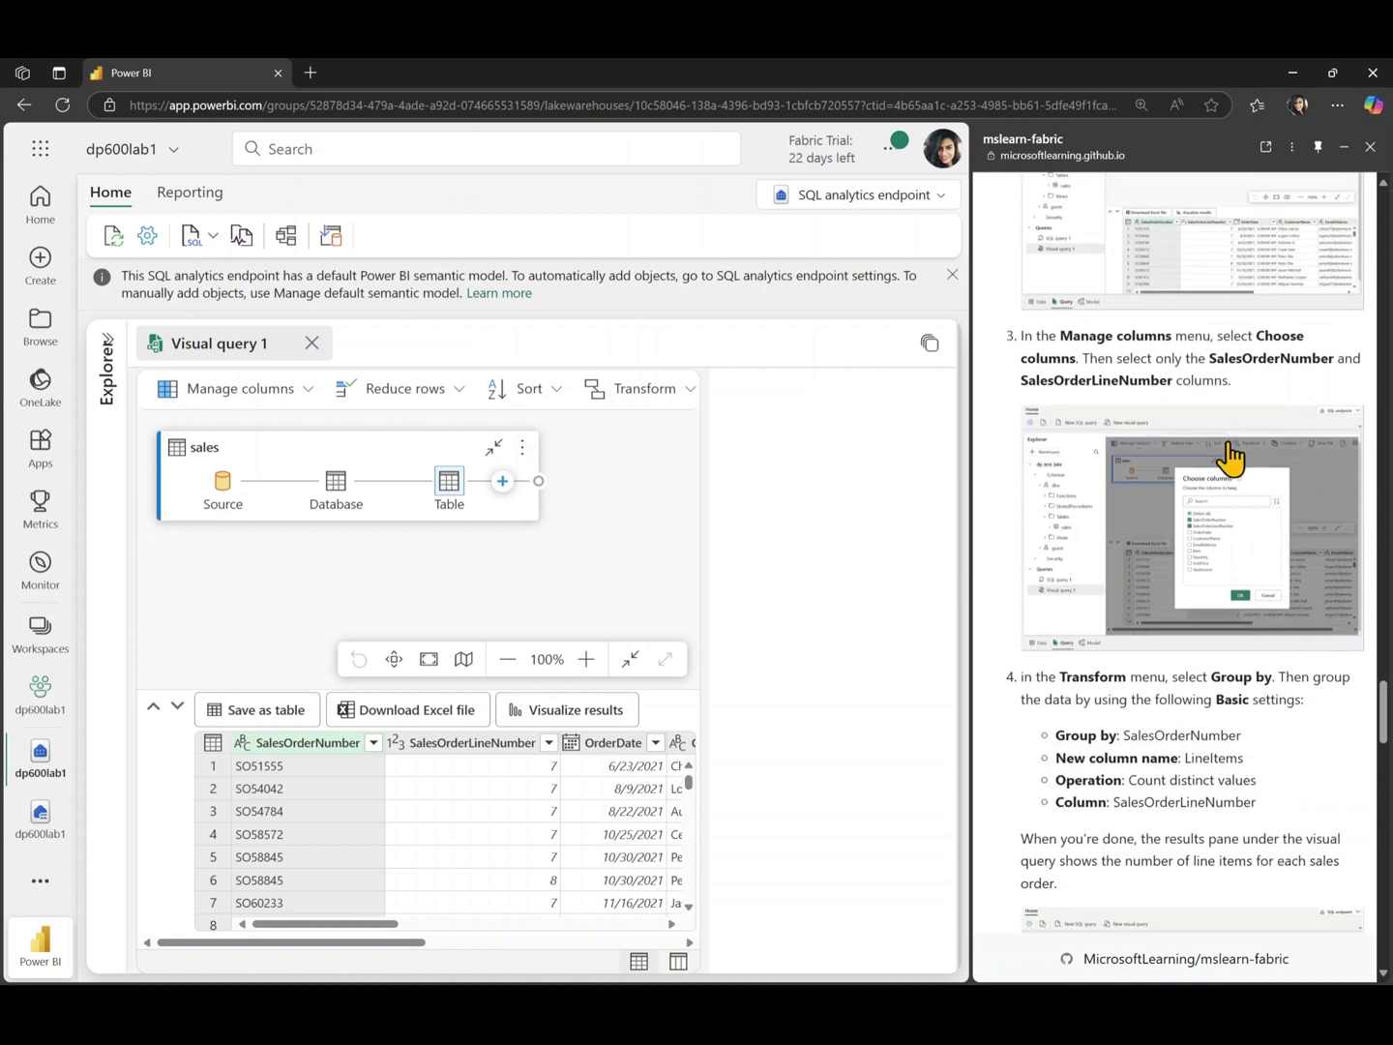
left_click(291, 391)
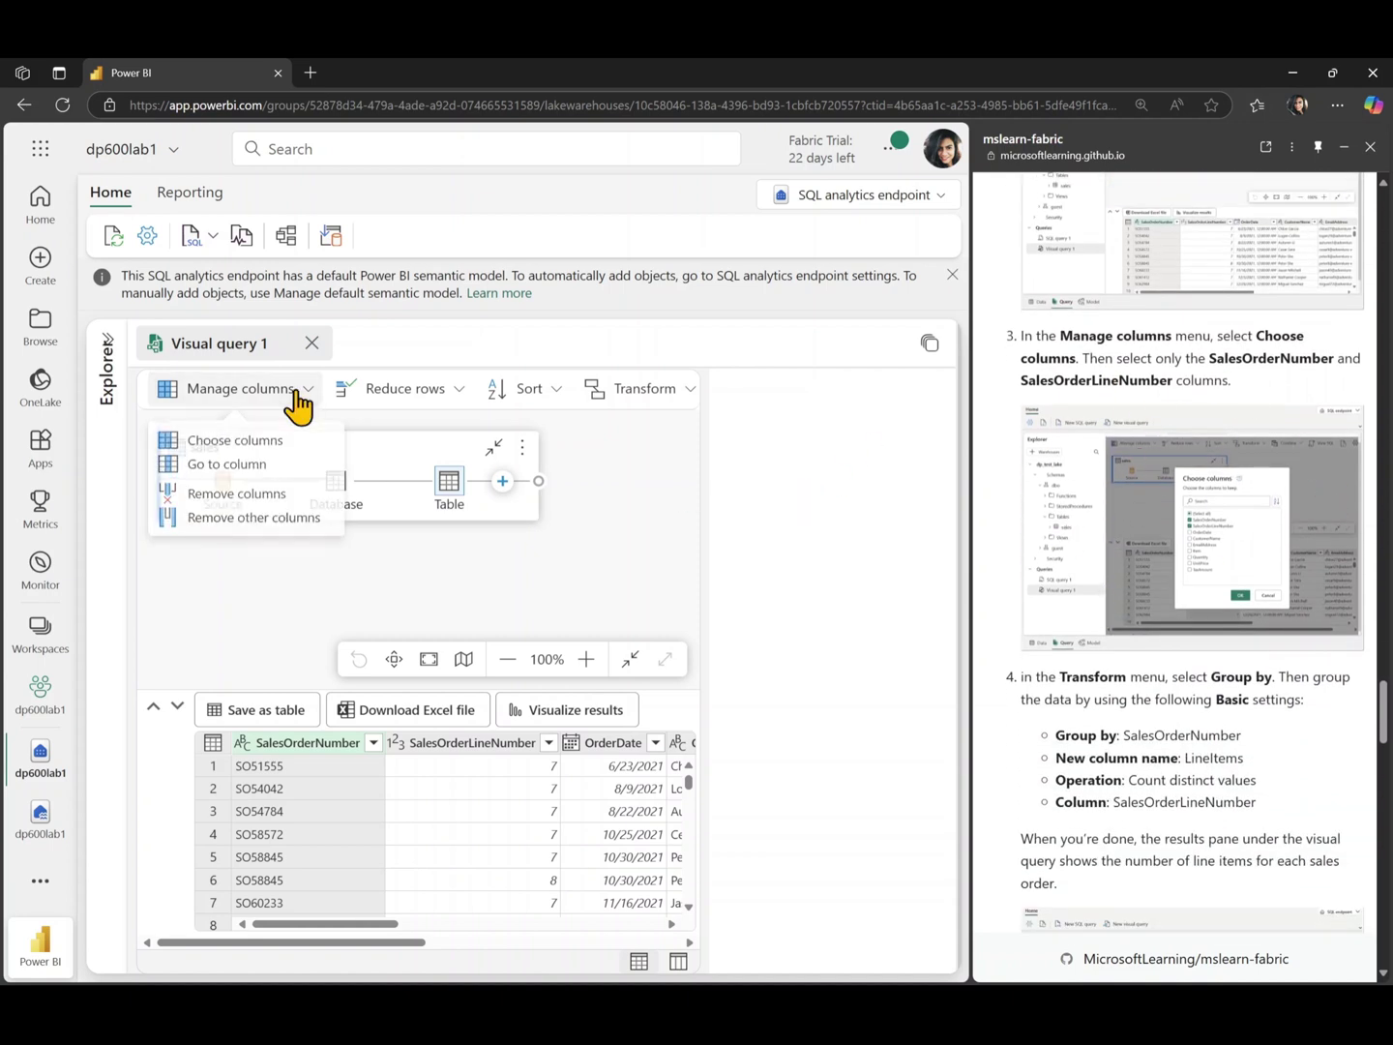
left_click(225, 444)
left_click(276, 608)
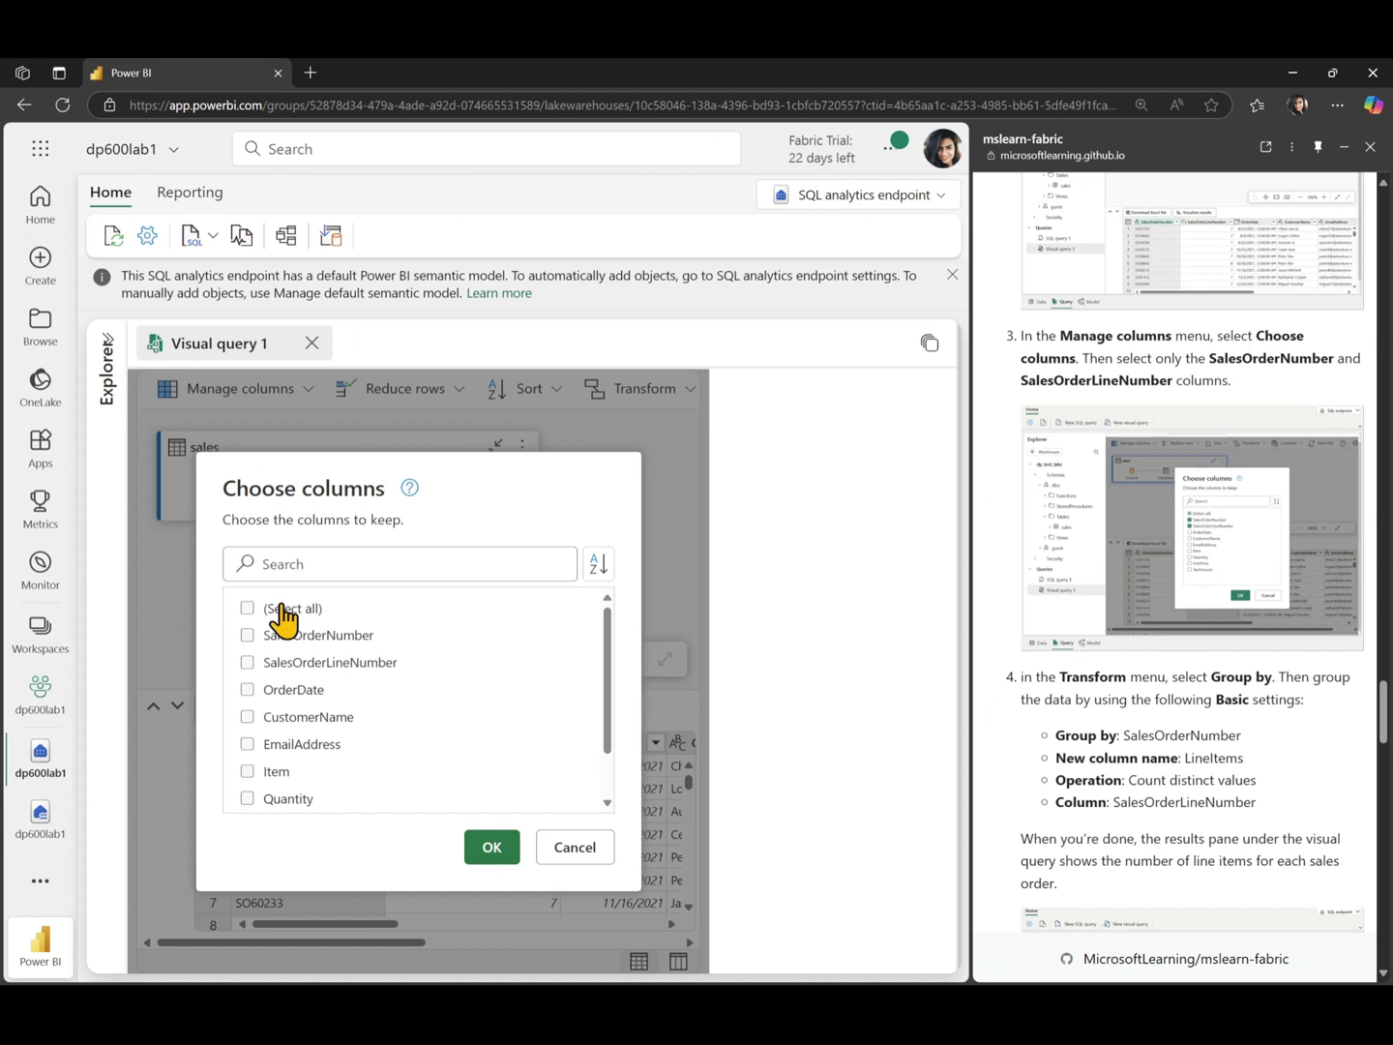
left_click(281, 636)
left_click(283, 664)
left_click(477, 849)
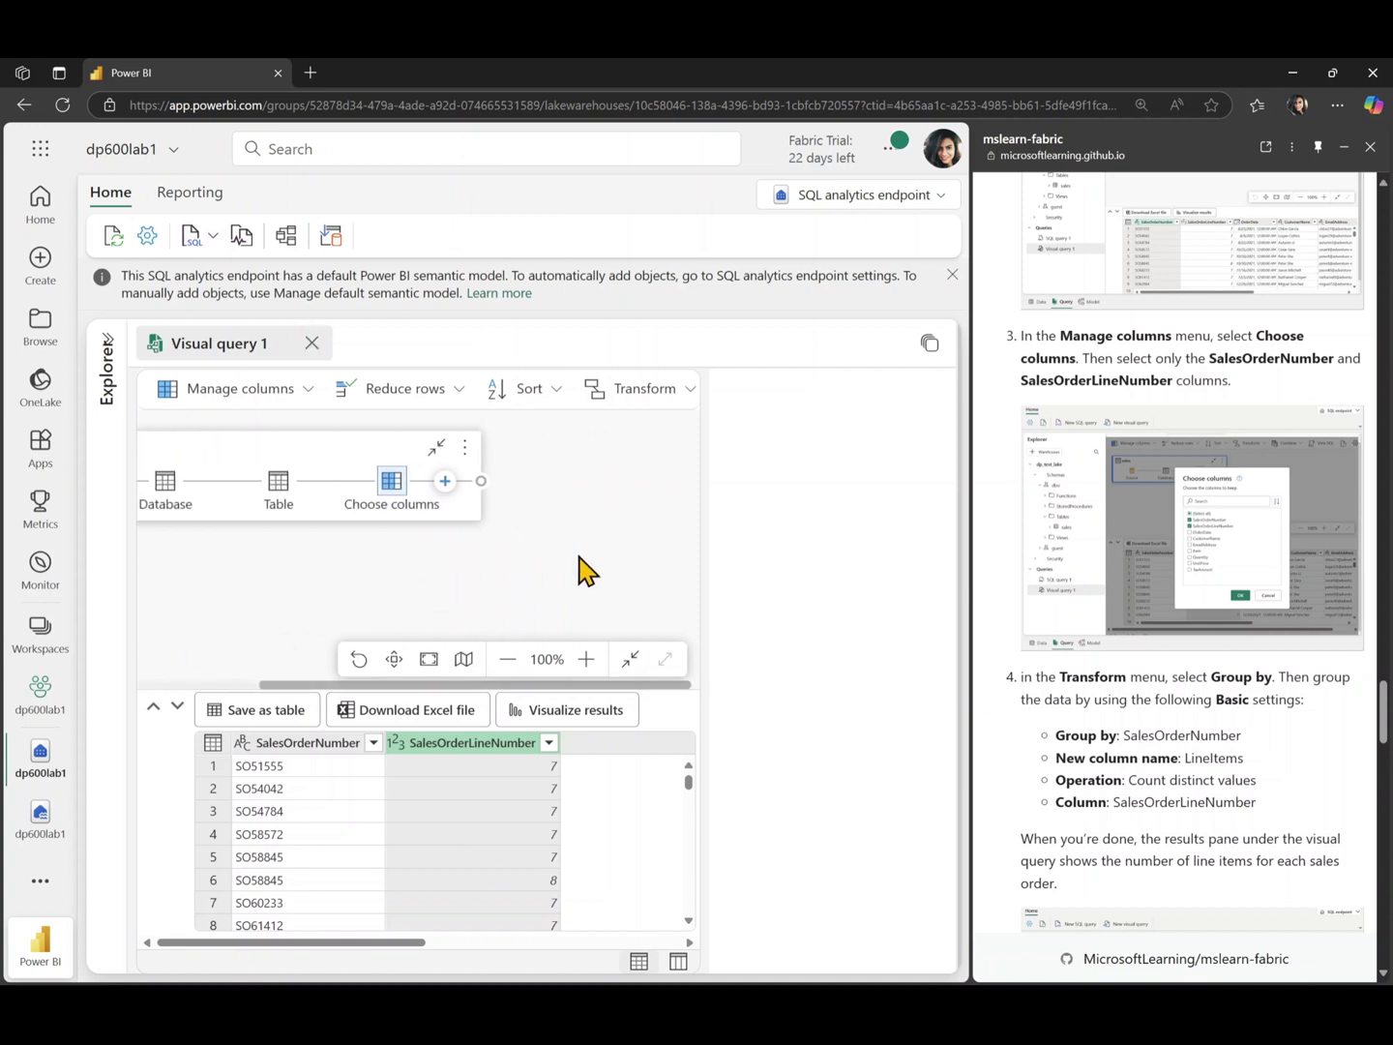
- Start a basic Group by transformation on SalesOrderNumber in the visual query and name the new column LineItems
scroll(1048, 522, "down", 1)
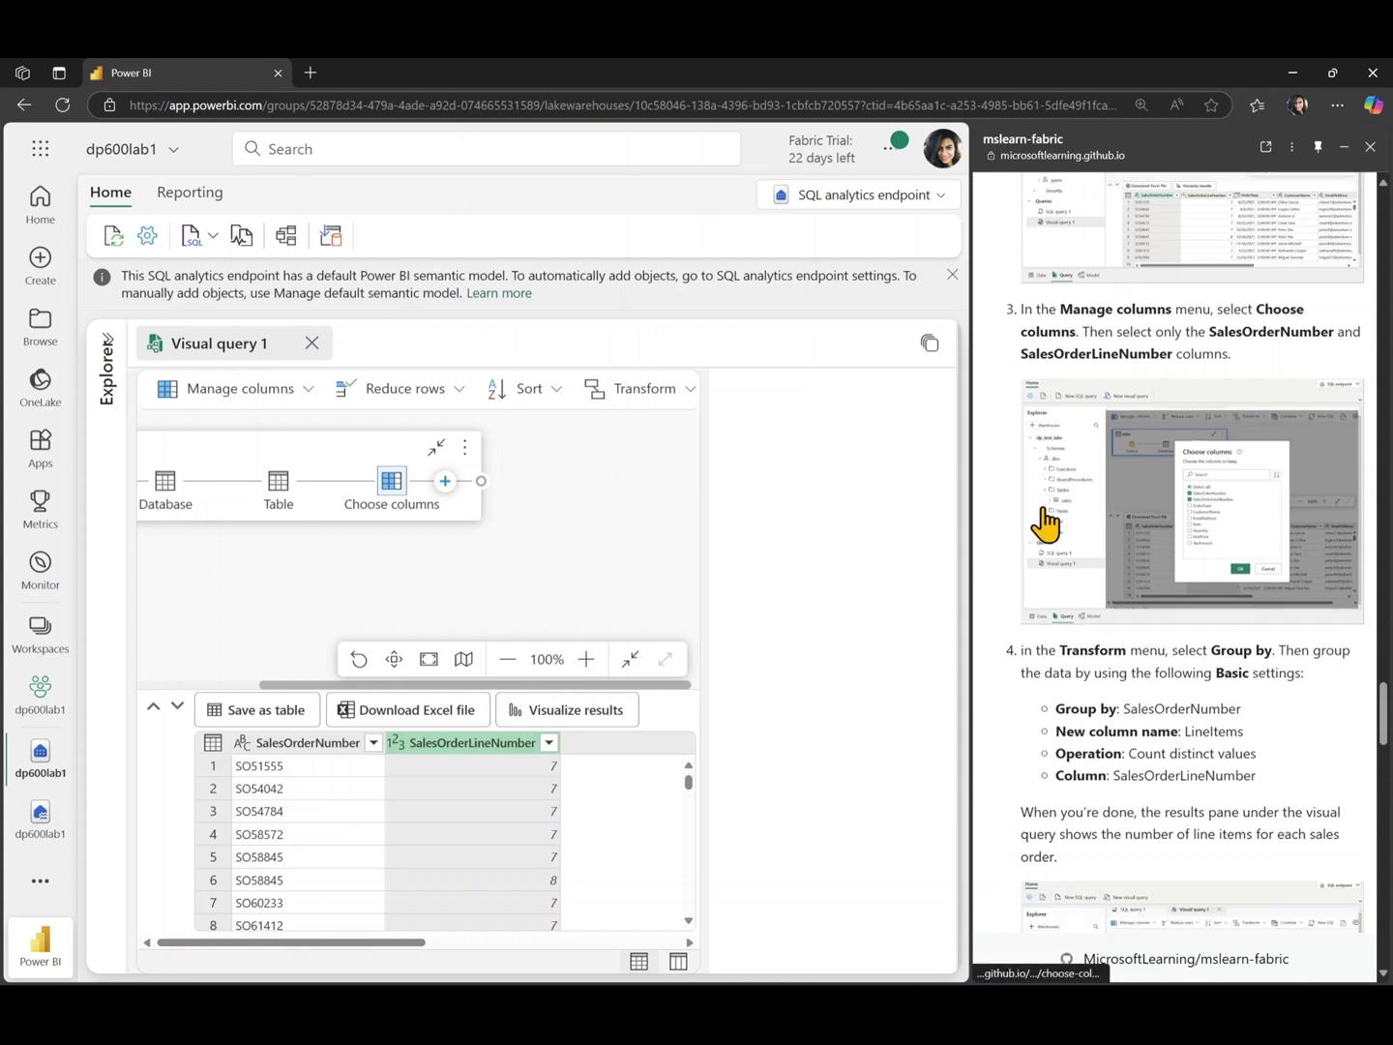
left_click(648, 391)
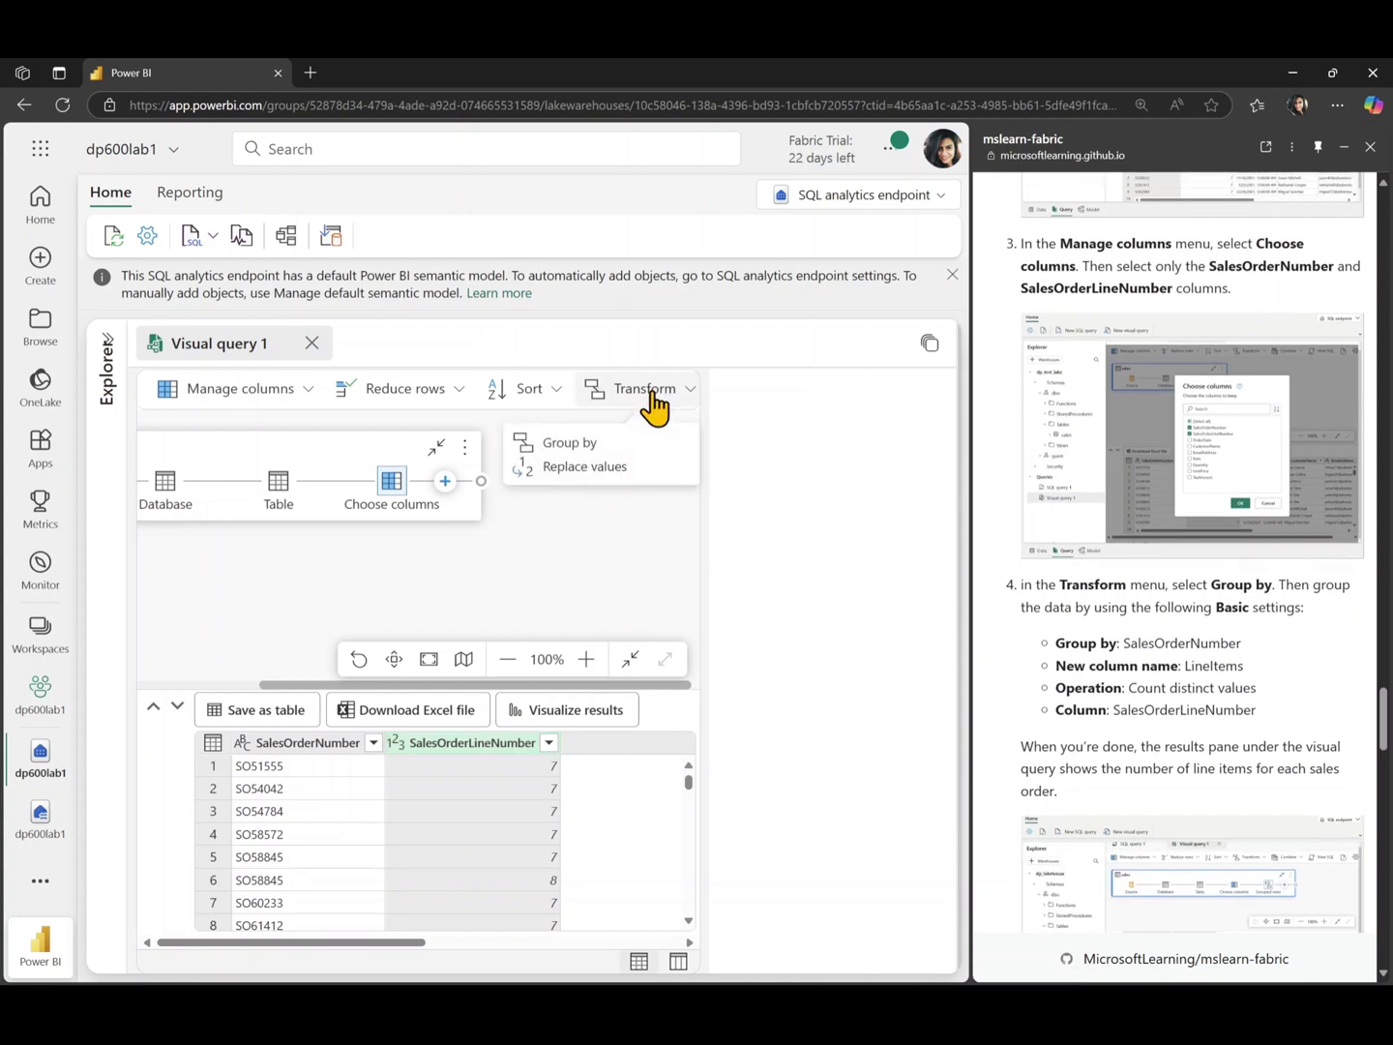
left_click(561, 447)
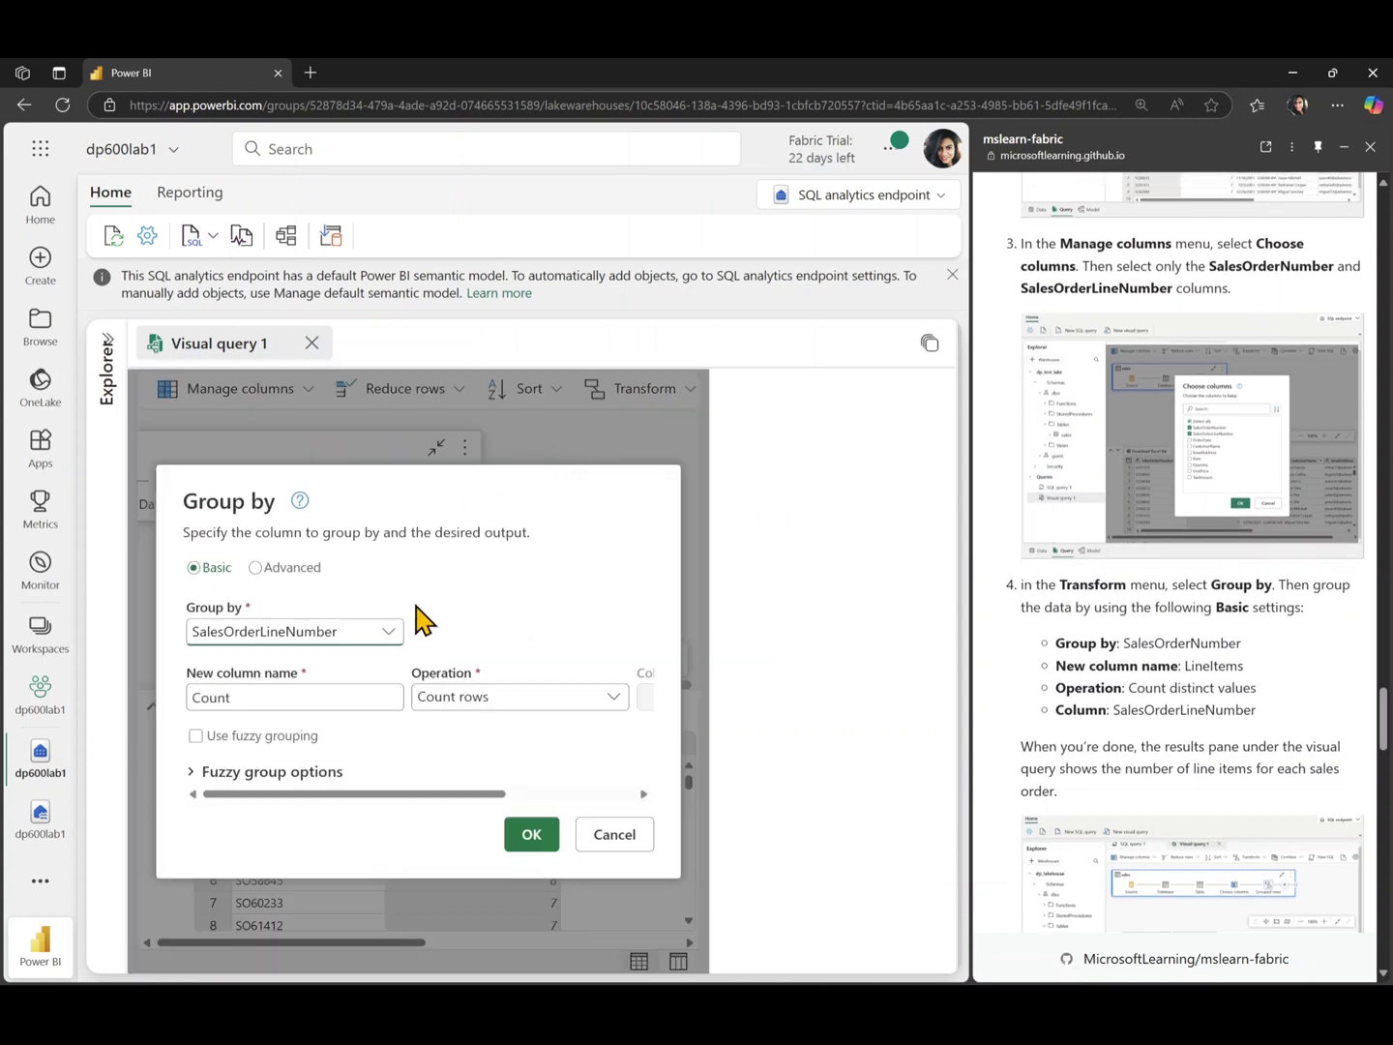
left_click(379, 639)
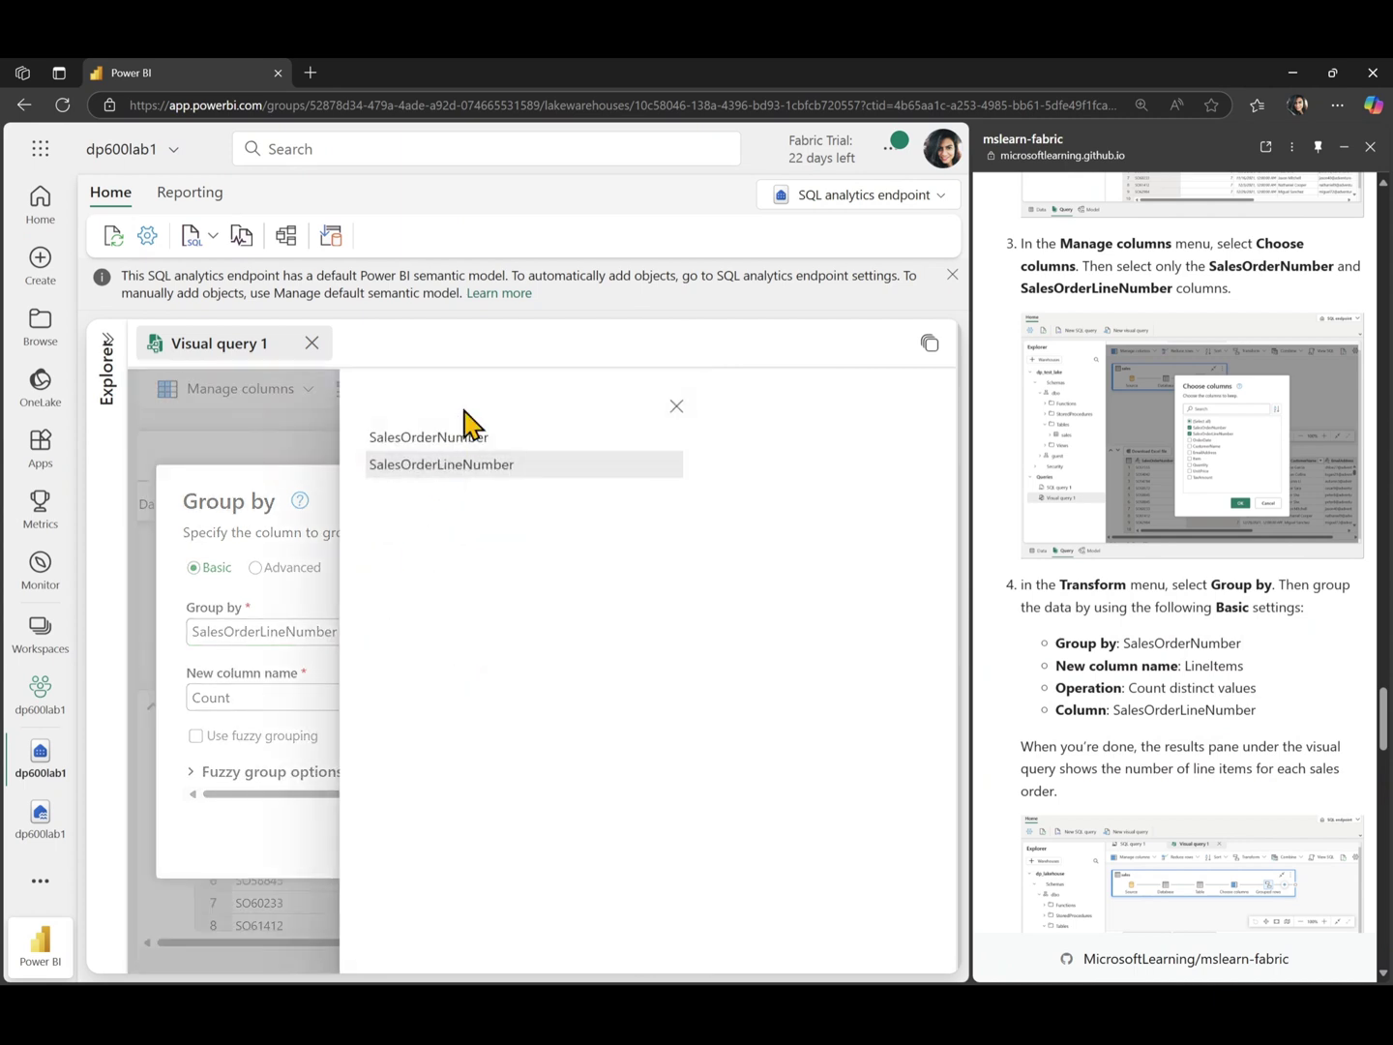
left_click(446, 438)
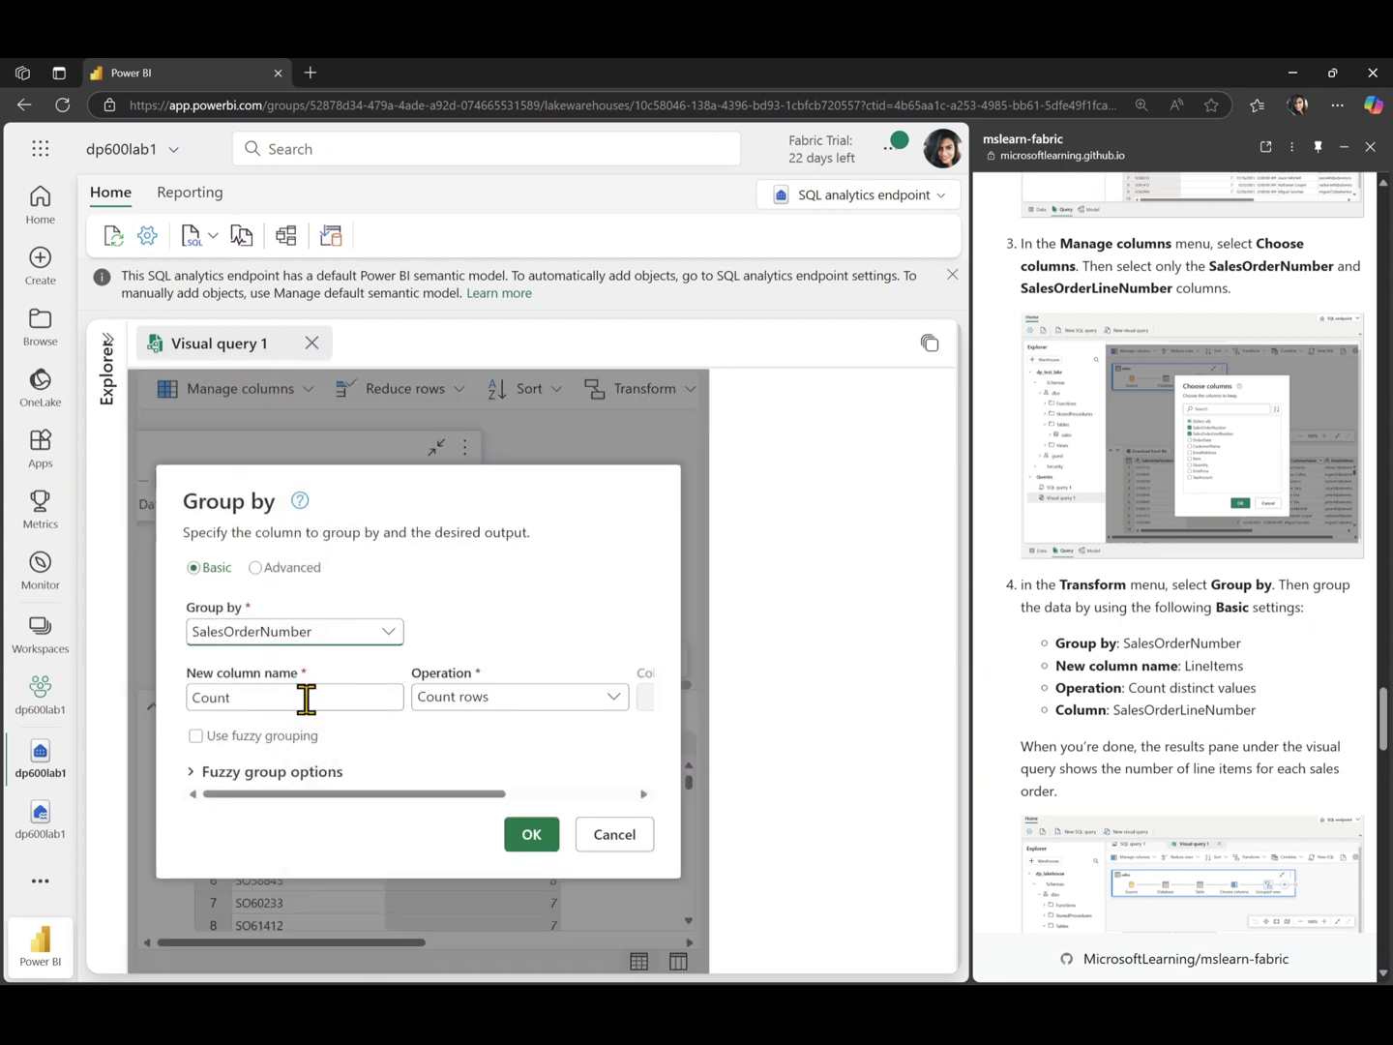
double_click(306, 699)
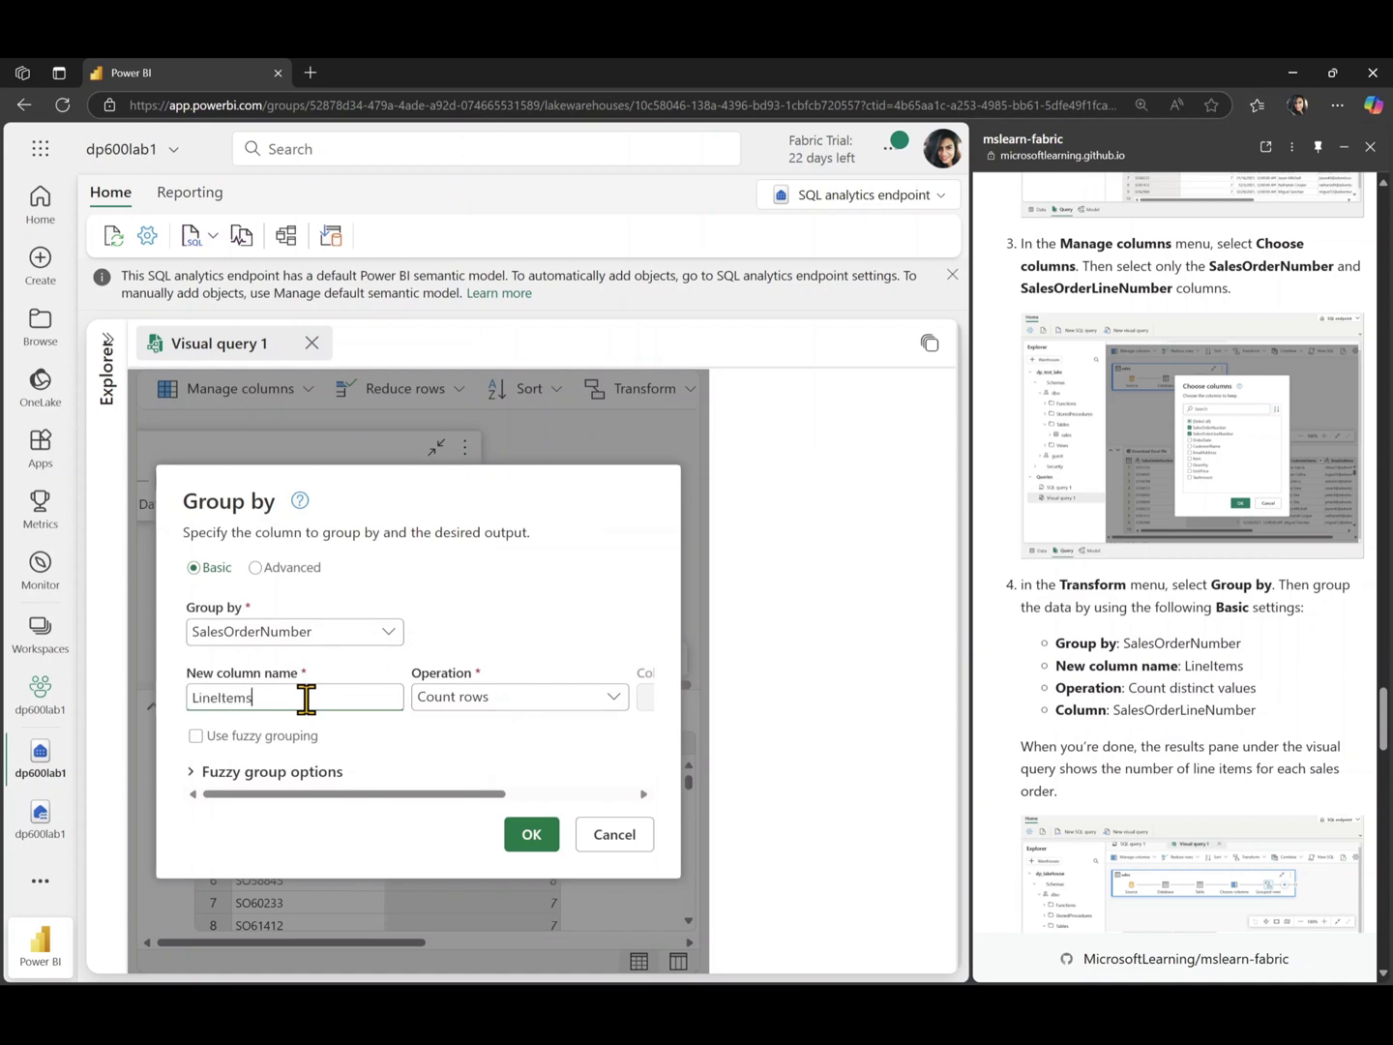
type("LineItems")
- Set the grouping operation to Count distinct values on the SalesOrderLineNumber column and apply the grouping
left_click(457, 698)
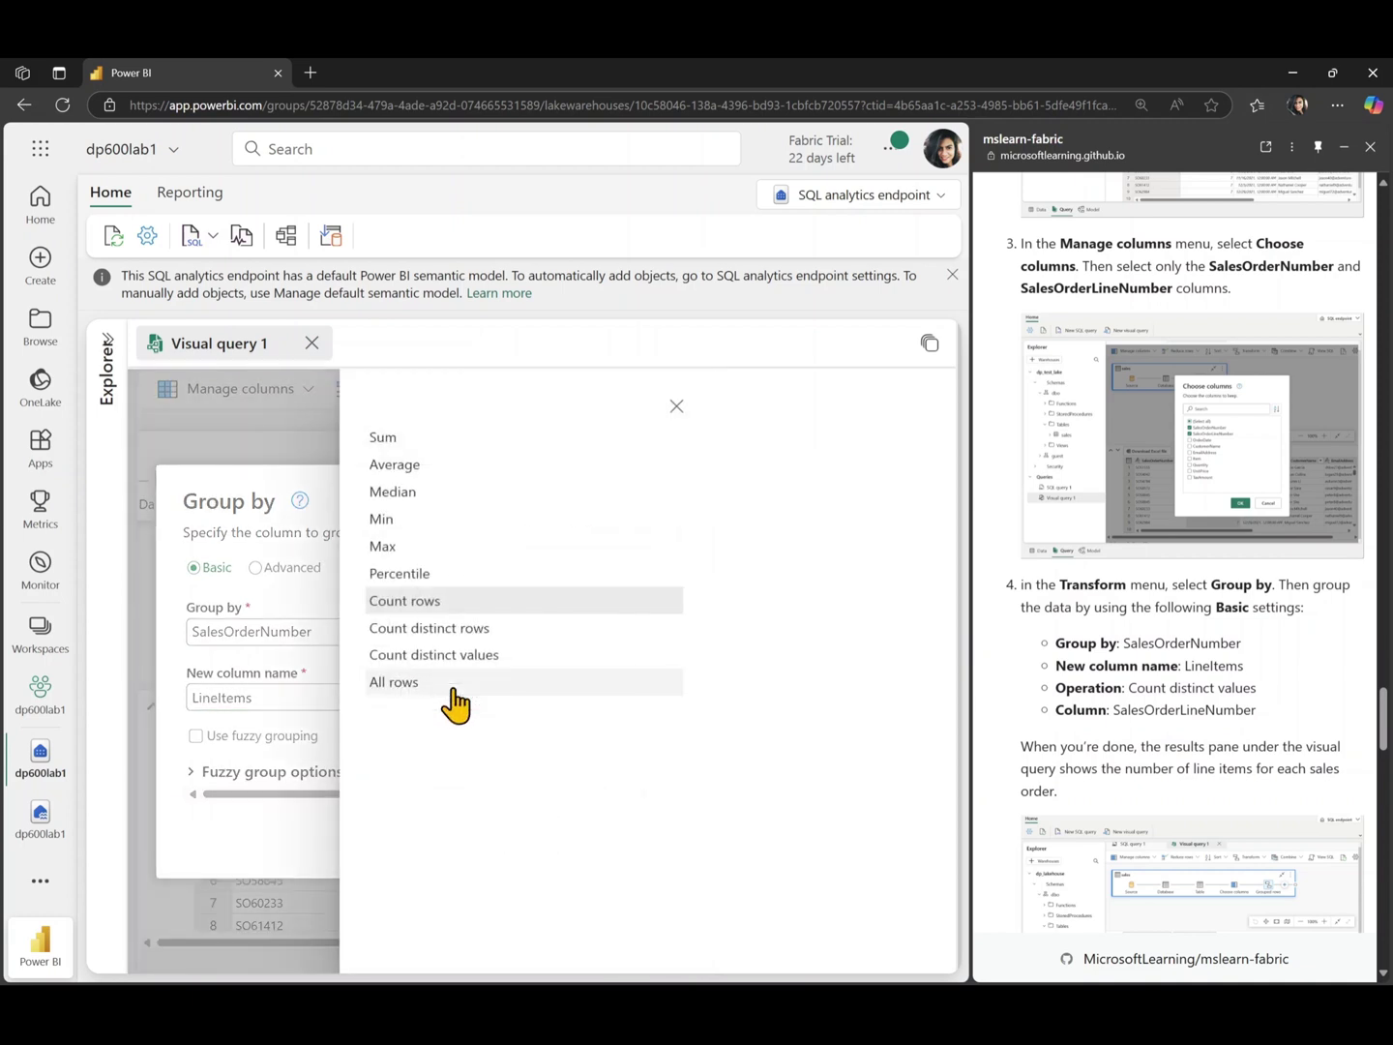
left_click(497, 656)
scroll(556, 709, "right", 5)
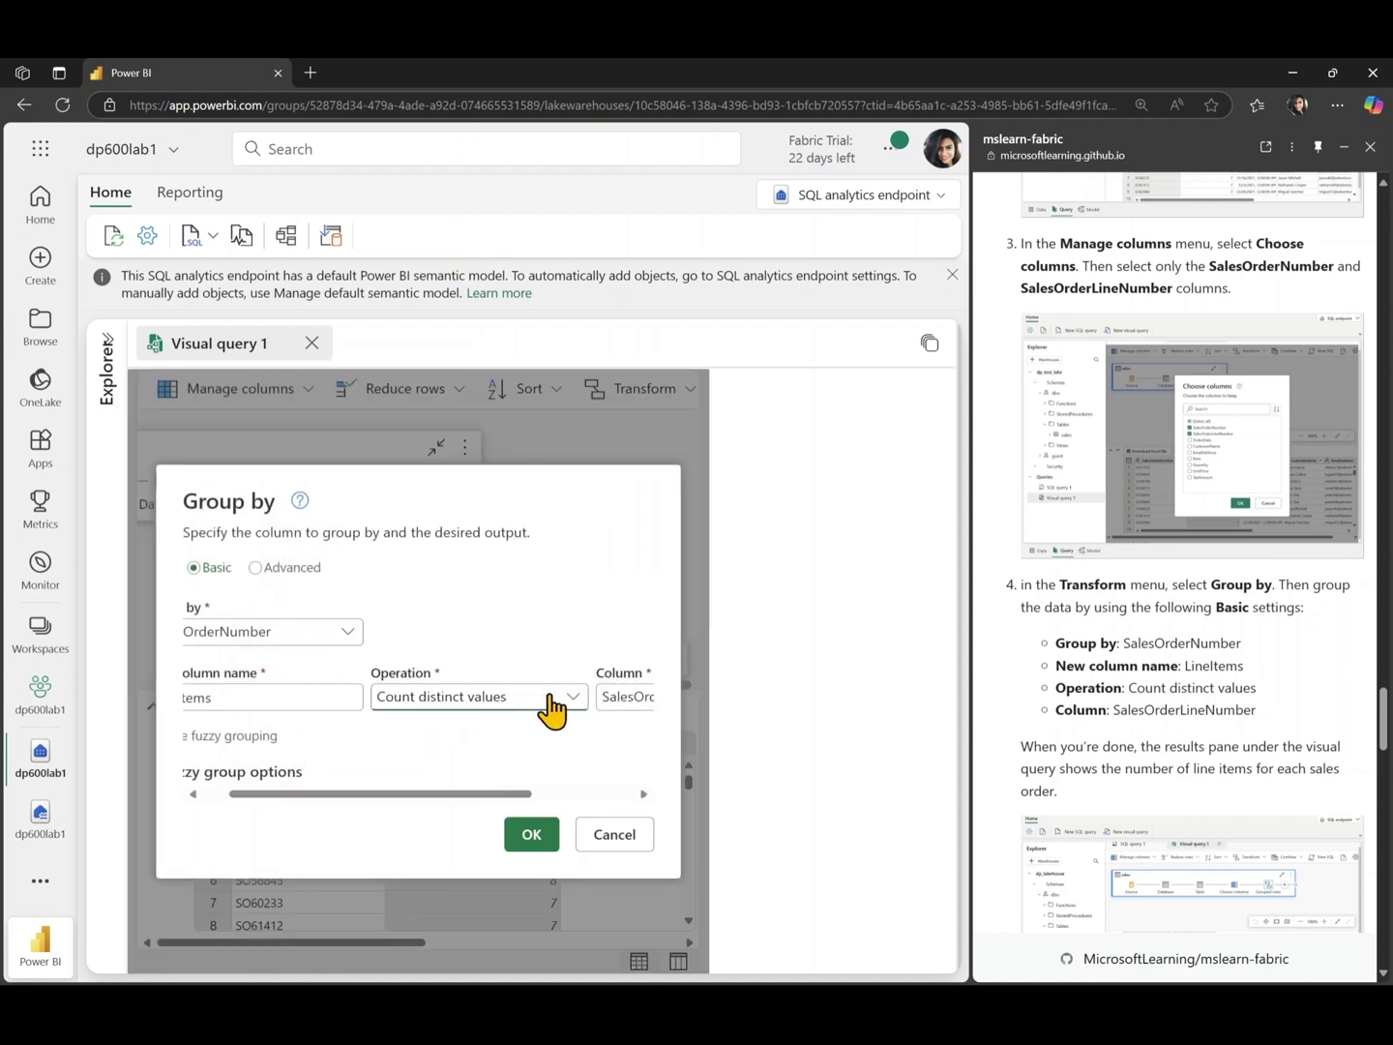
left_click(547, 708)
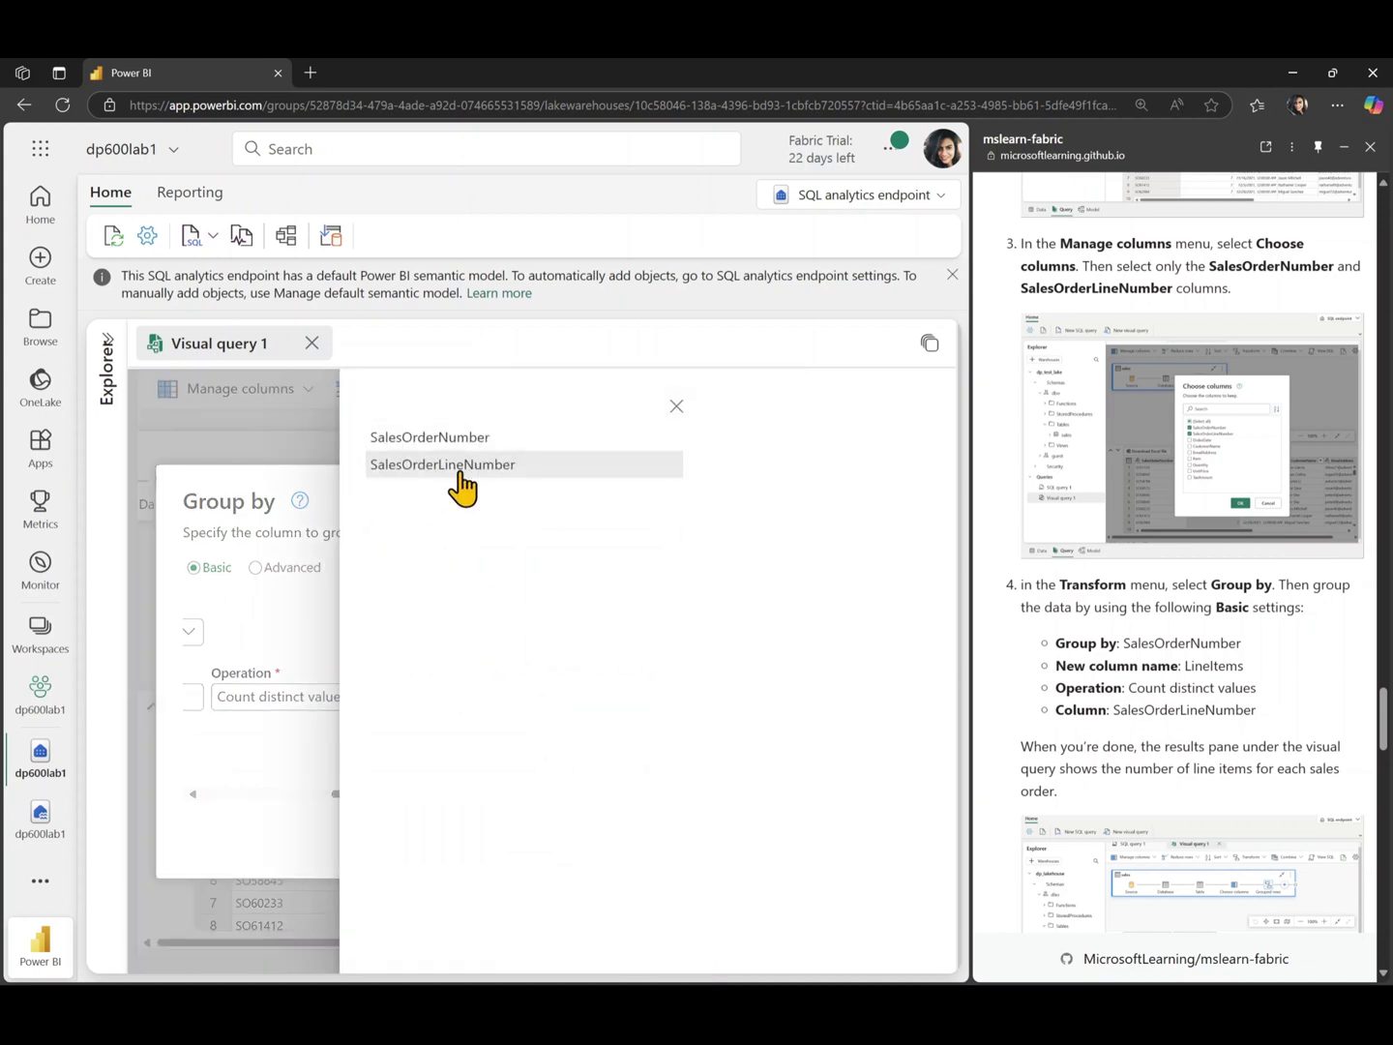
left_click(472, 465)
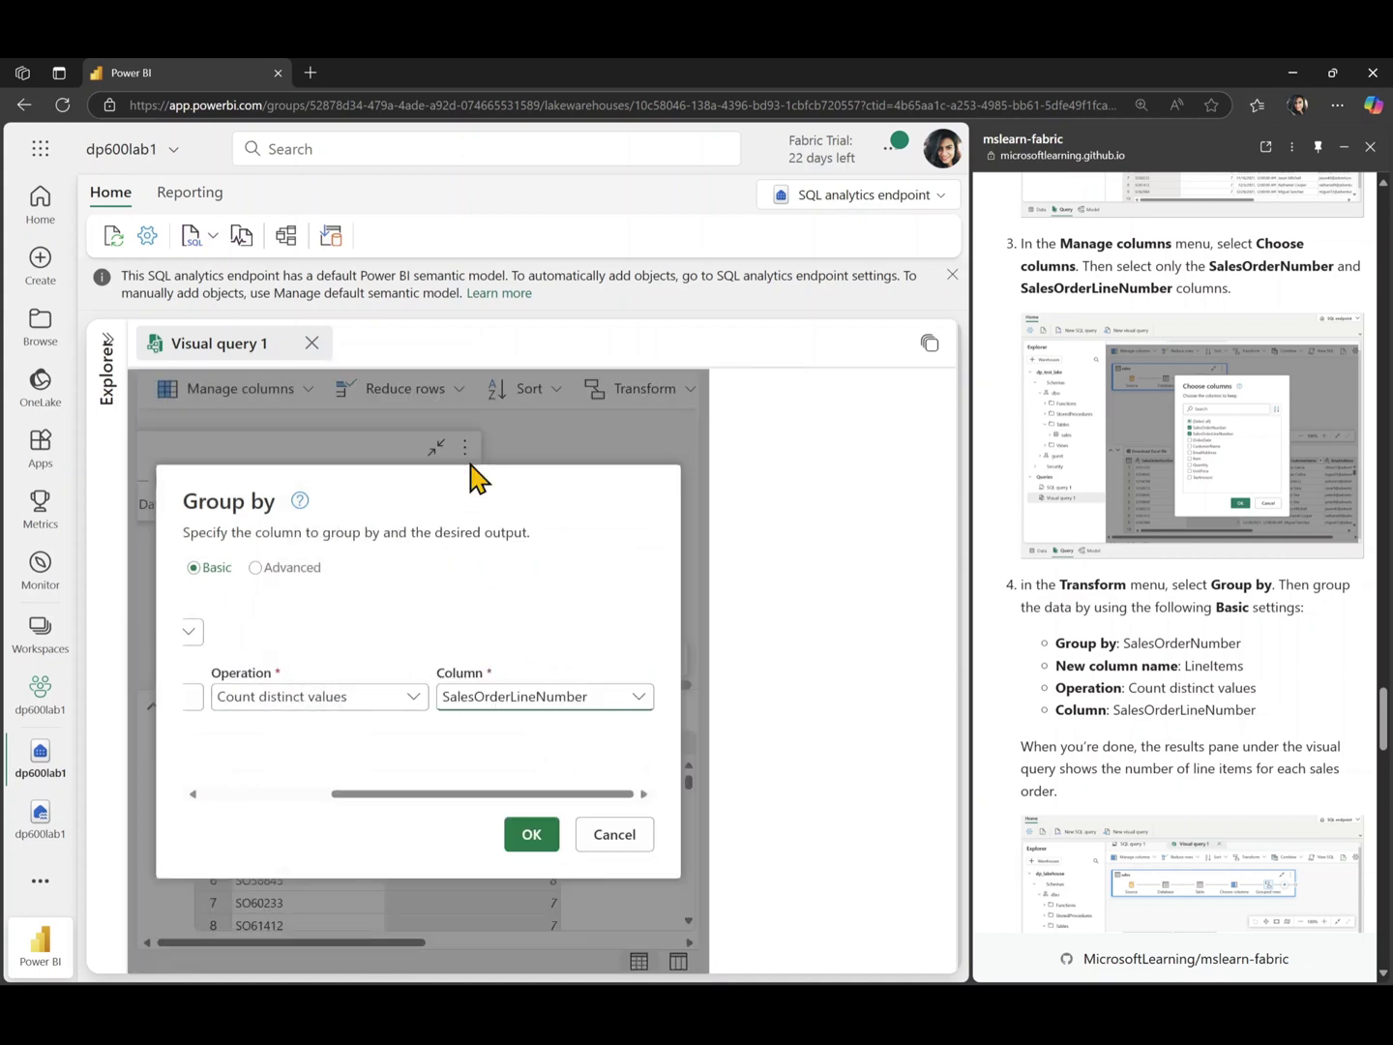
scroll(472, 690, "left", 3)
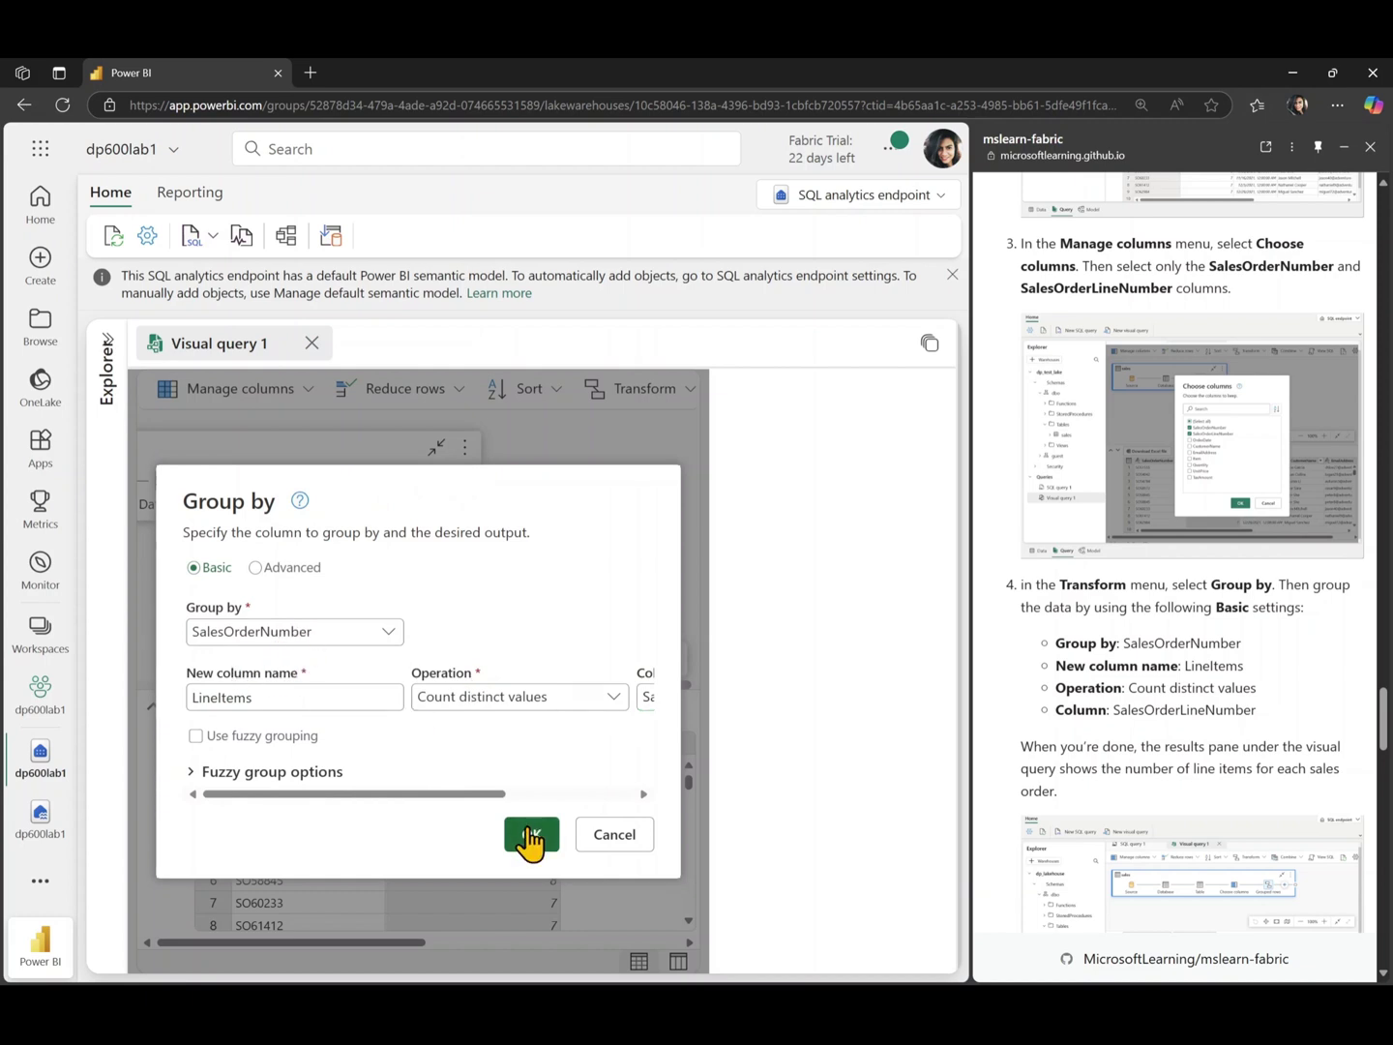
left_click(529, 837)
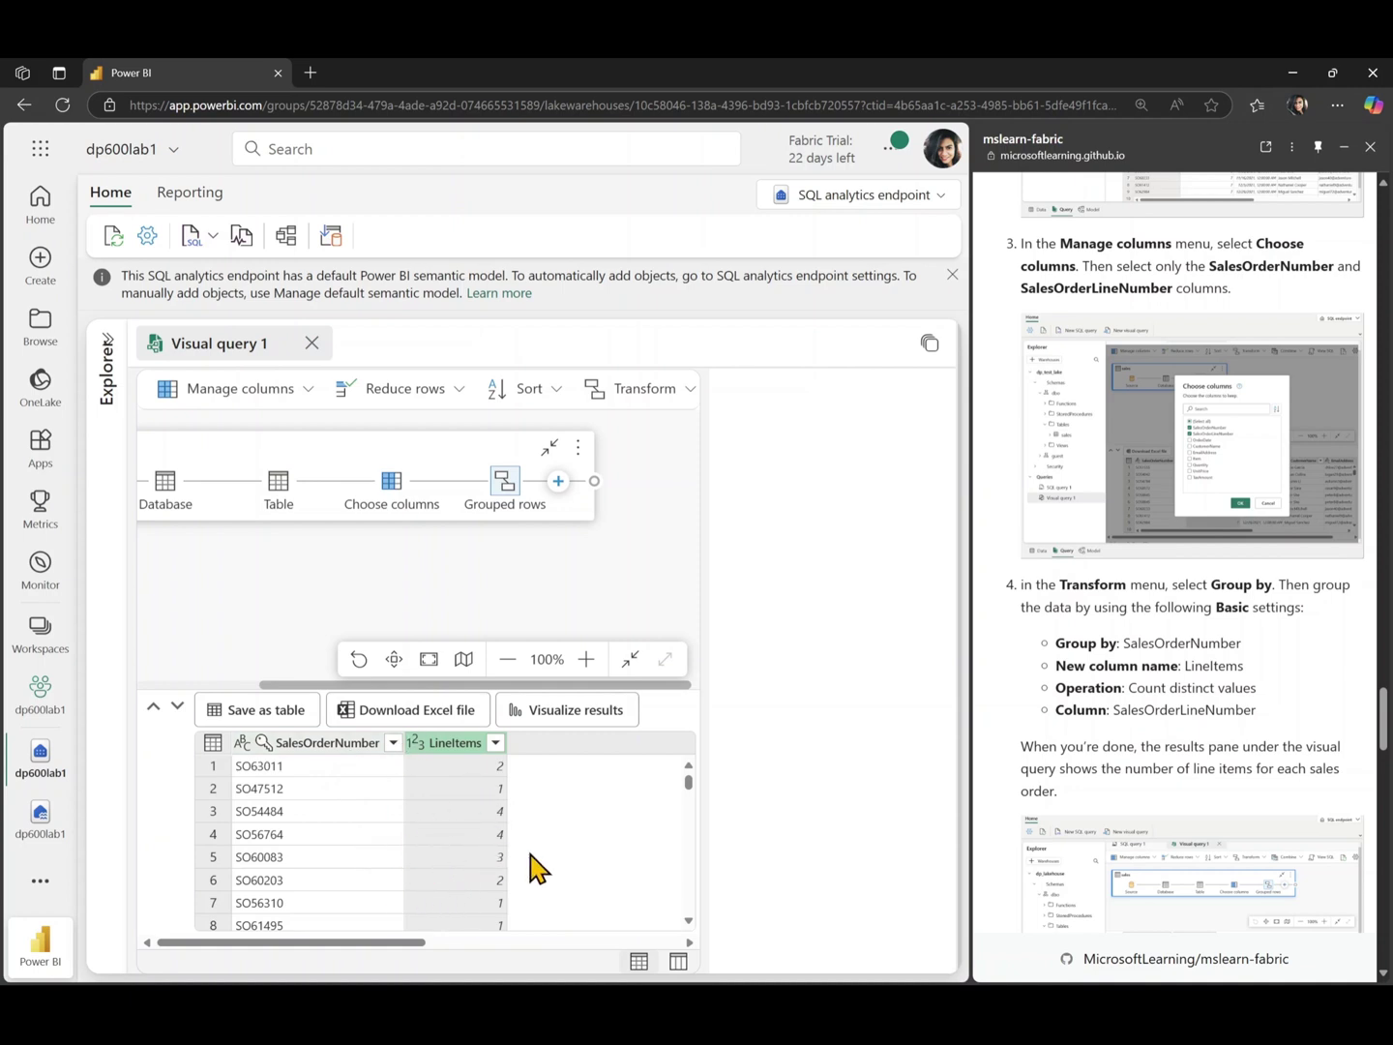
- Read the Create a report instructions, restore the explorer pane and open the model layouts
scroll(1109, 700, "down", 5)
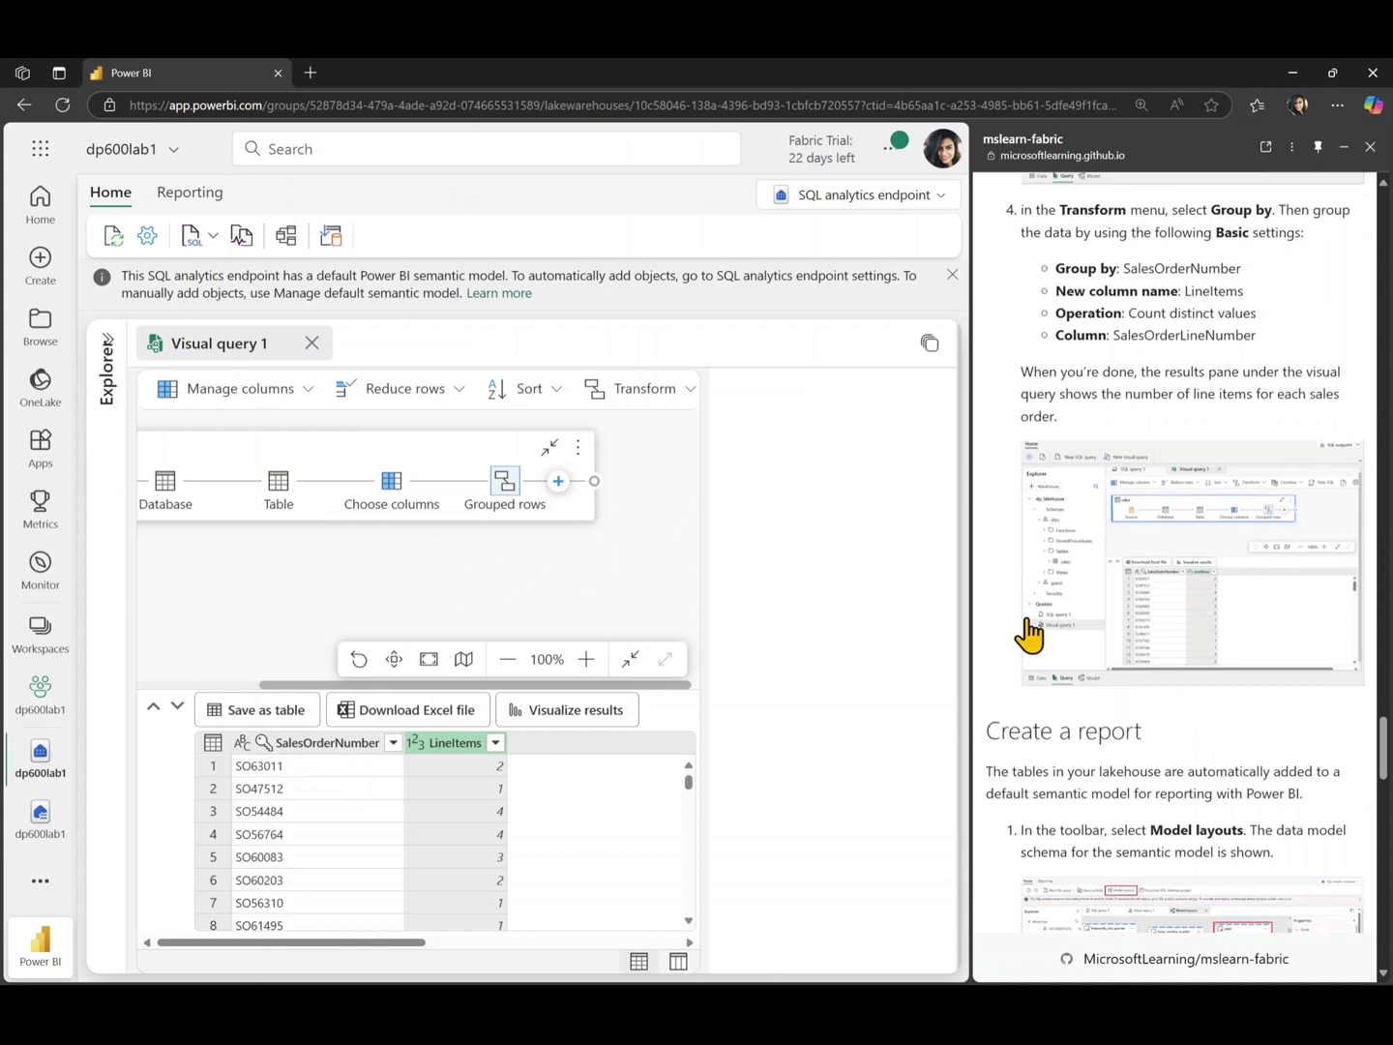
scroll(1030, 633, "down", 1)
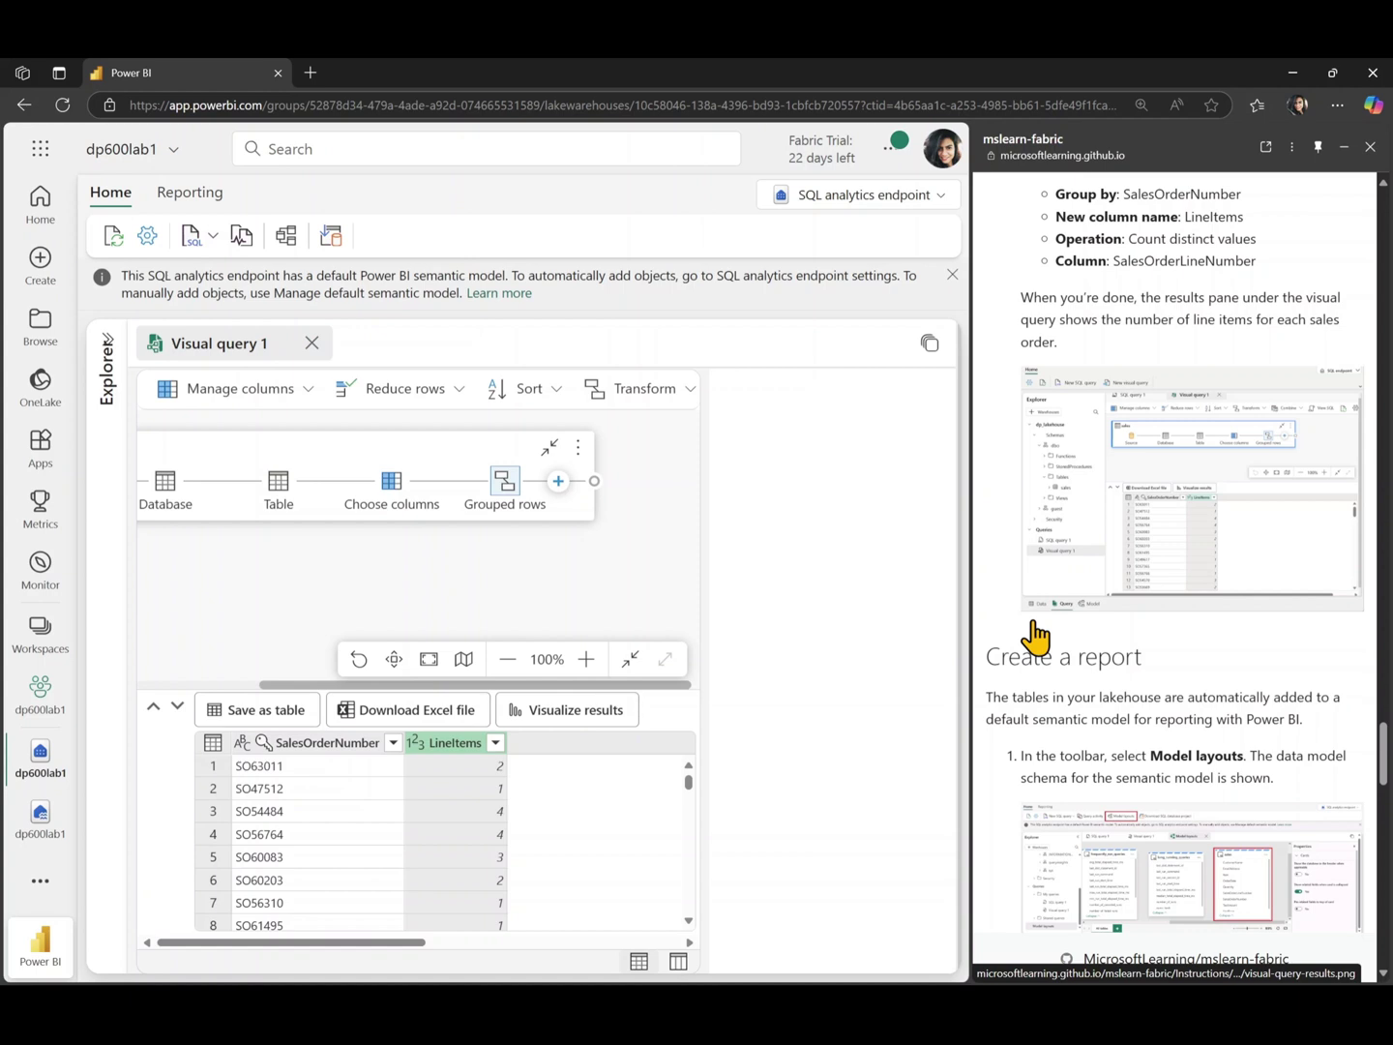
scroll(1033, 634, "down", 5)
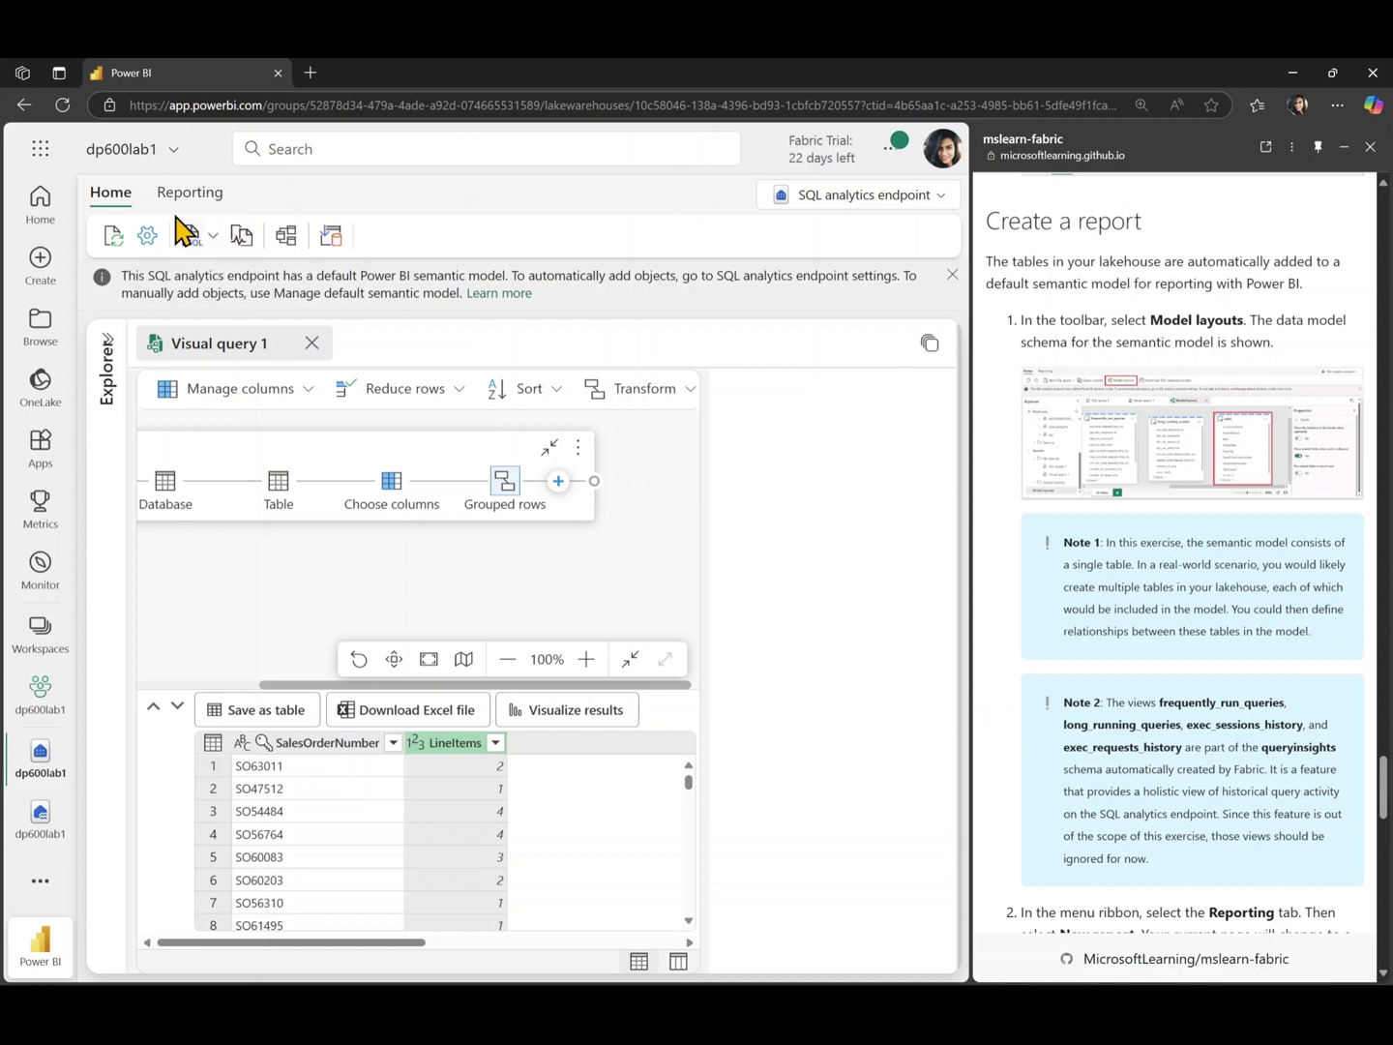
left_click(108, 344)
scroll(211, 744, "down", 2)
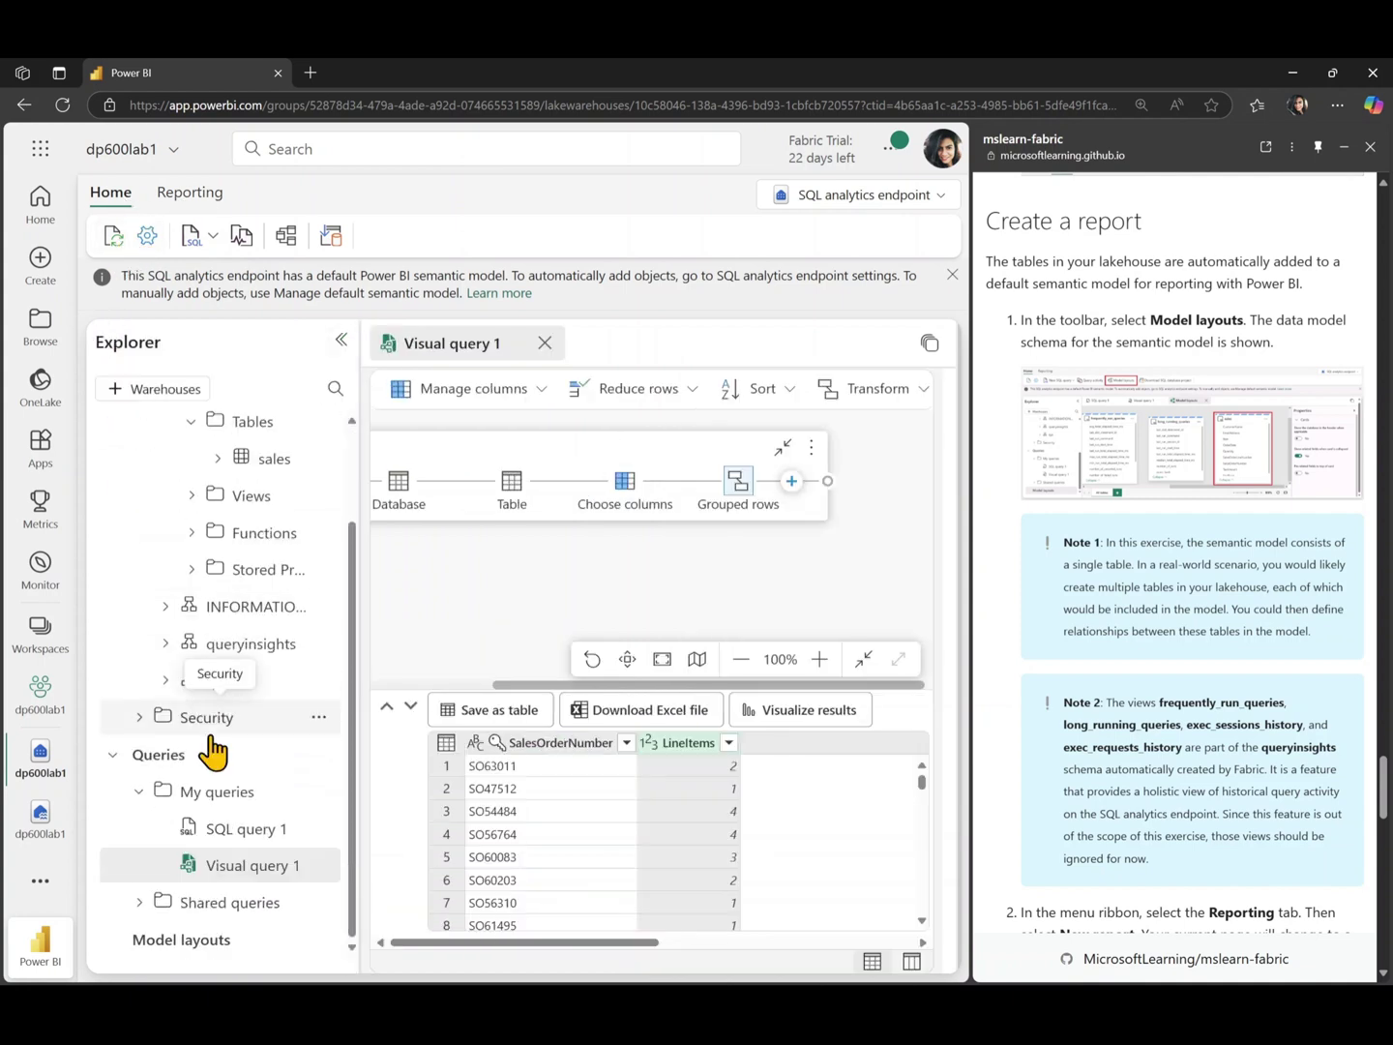
left_click(167, 943)
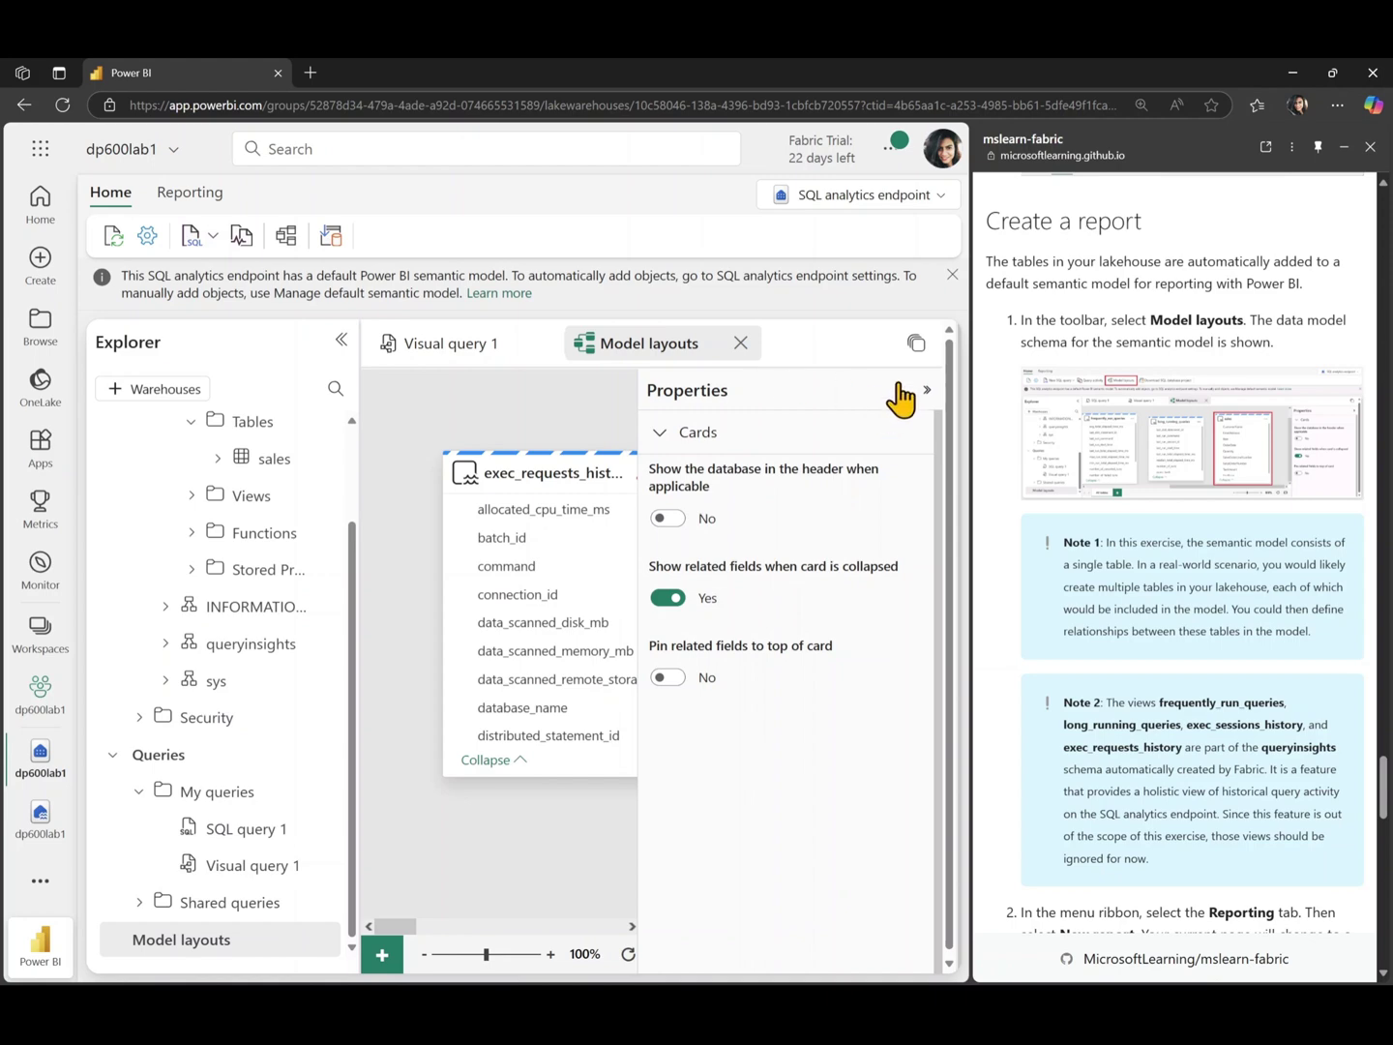
- Collapse the properties and explorer panes and examine the table cards in the model layout through to the sales table
left_click(926, 391)
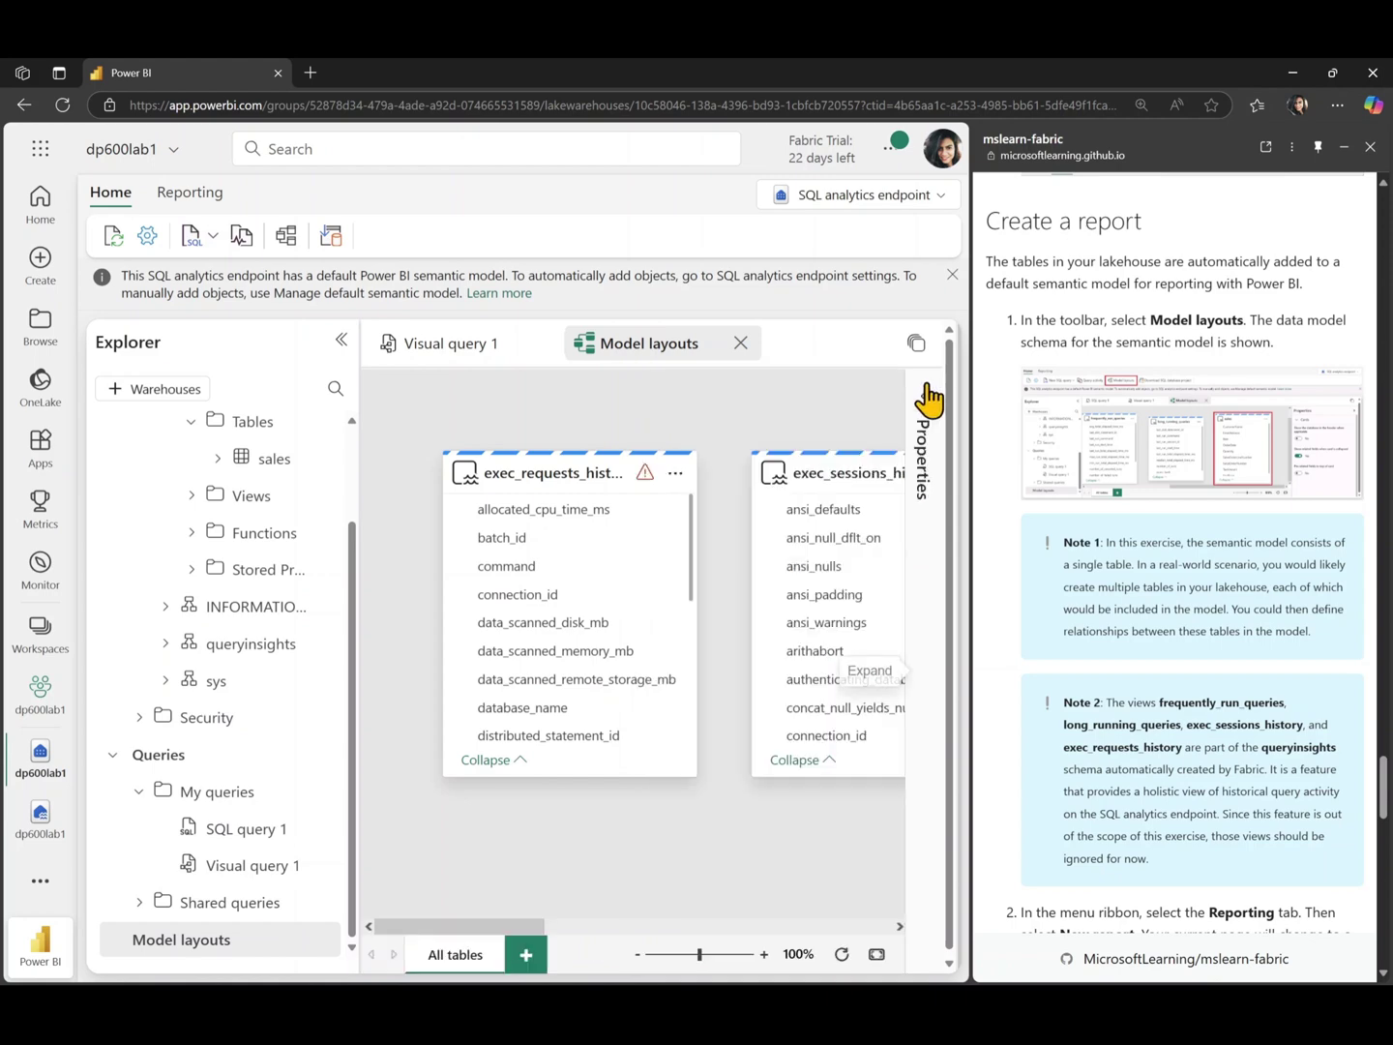
left_click(340, 340)
scroll(684, 687, "right", 3)
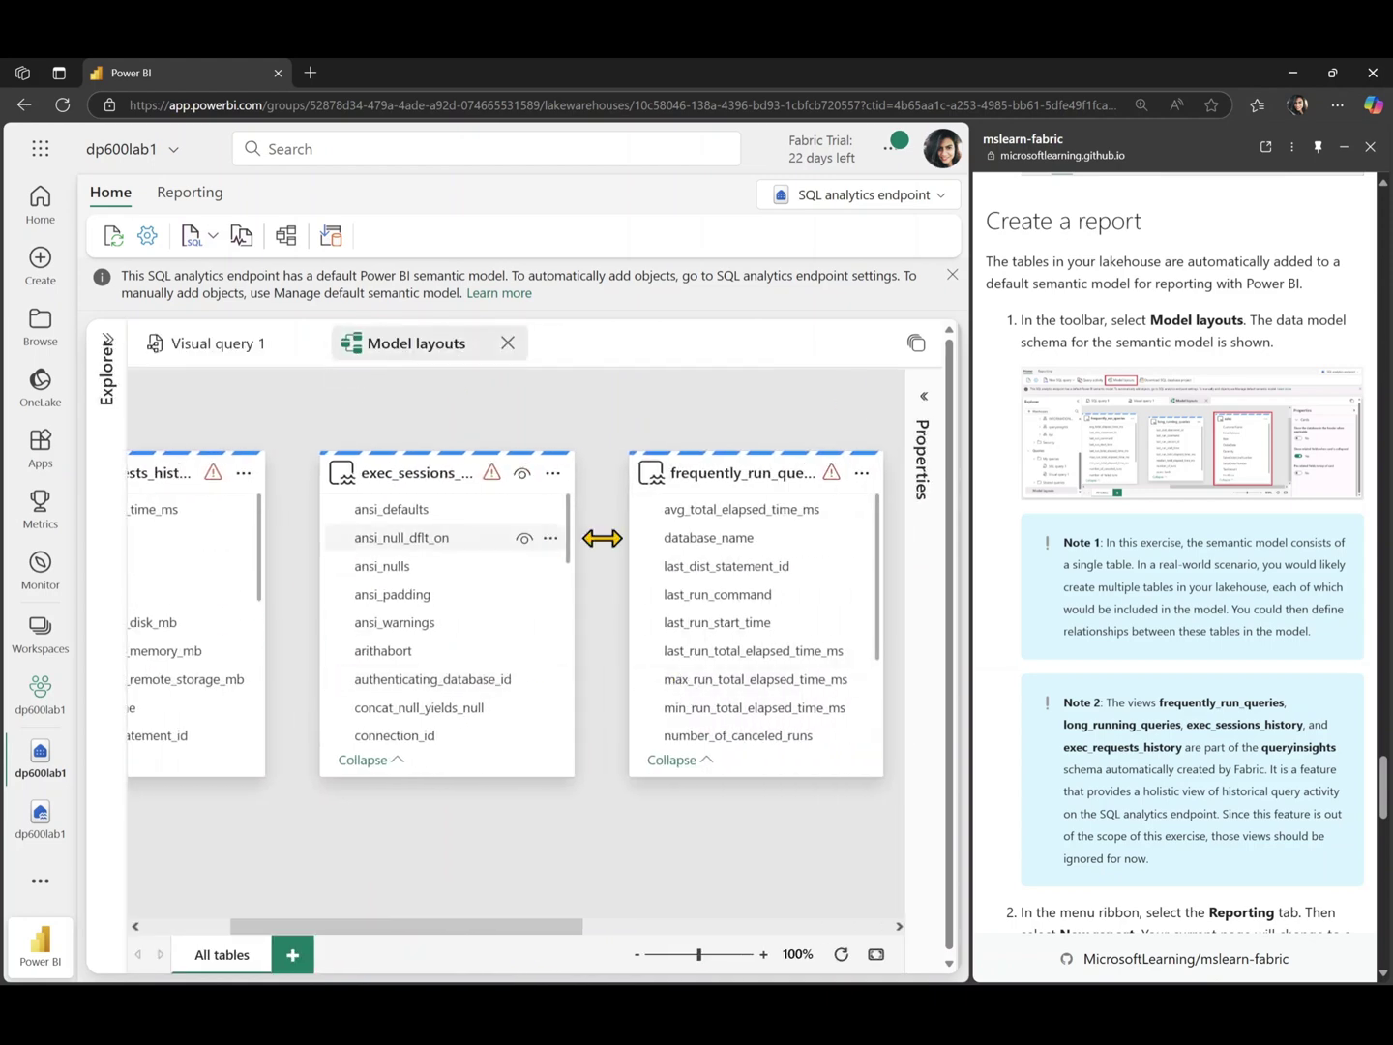
scroll(653, 569, "right", 5)
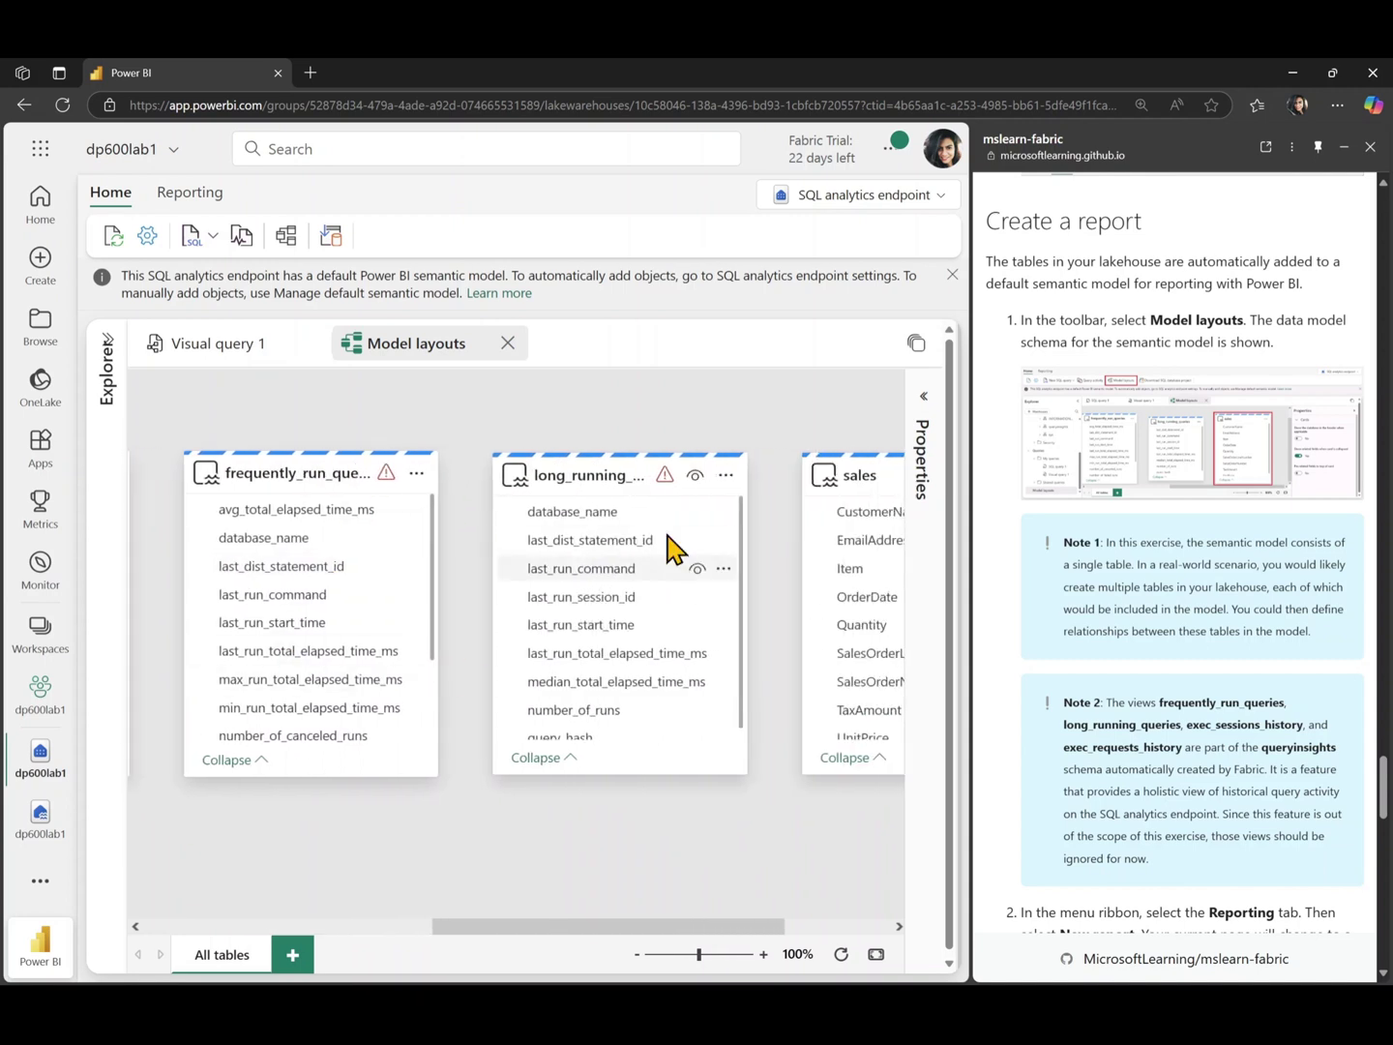
scroll(592, 677, "right", 4)
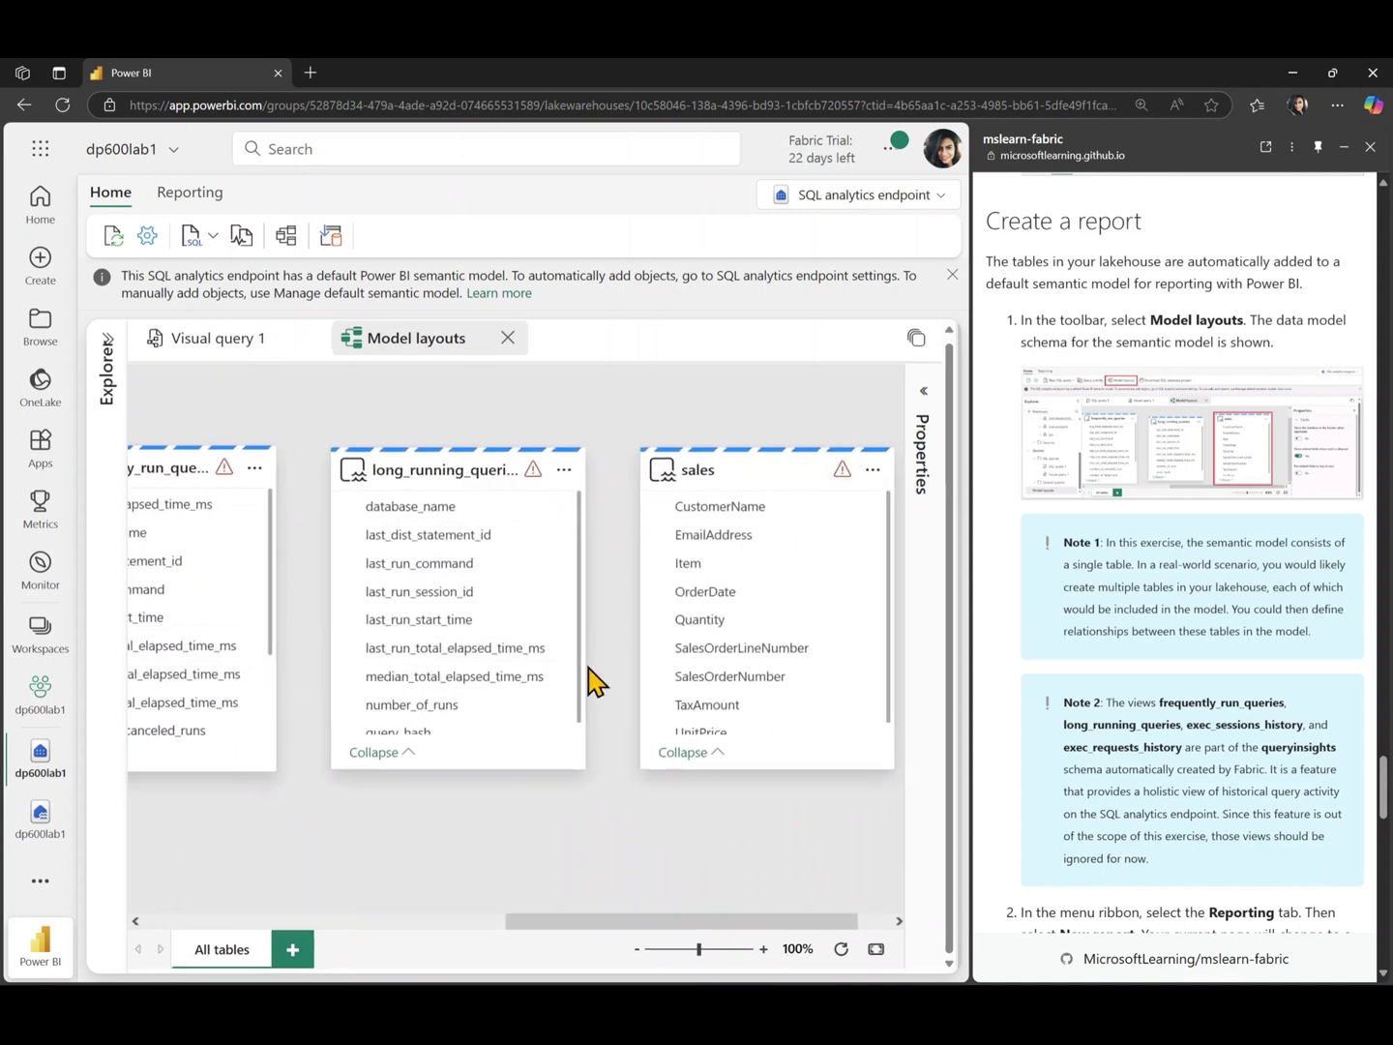
scroll(592, 681, "right", 3)
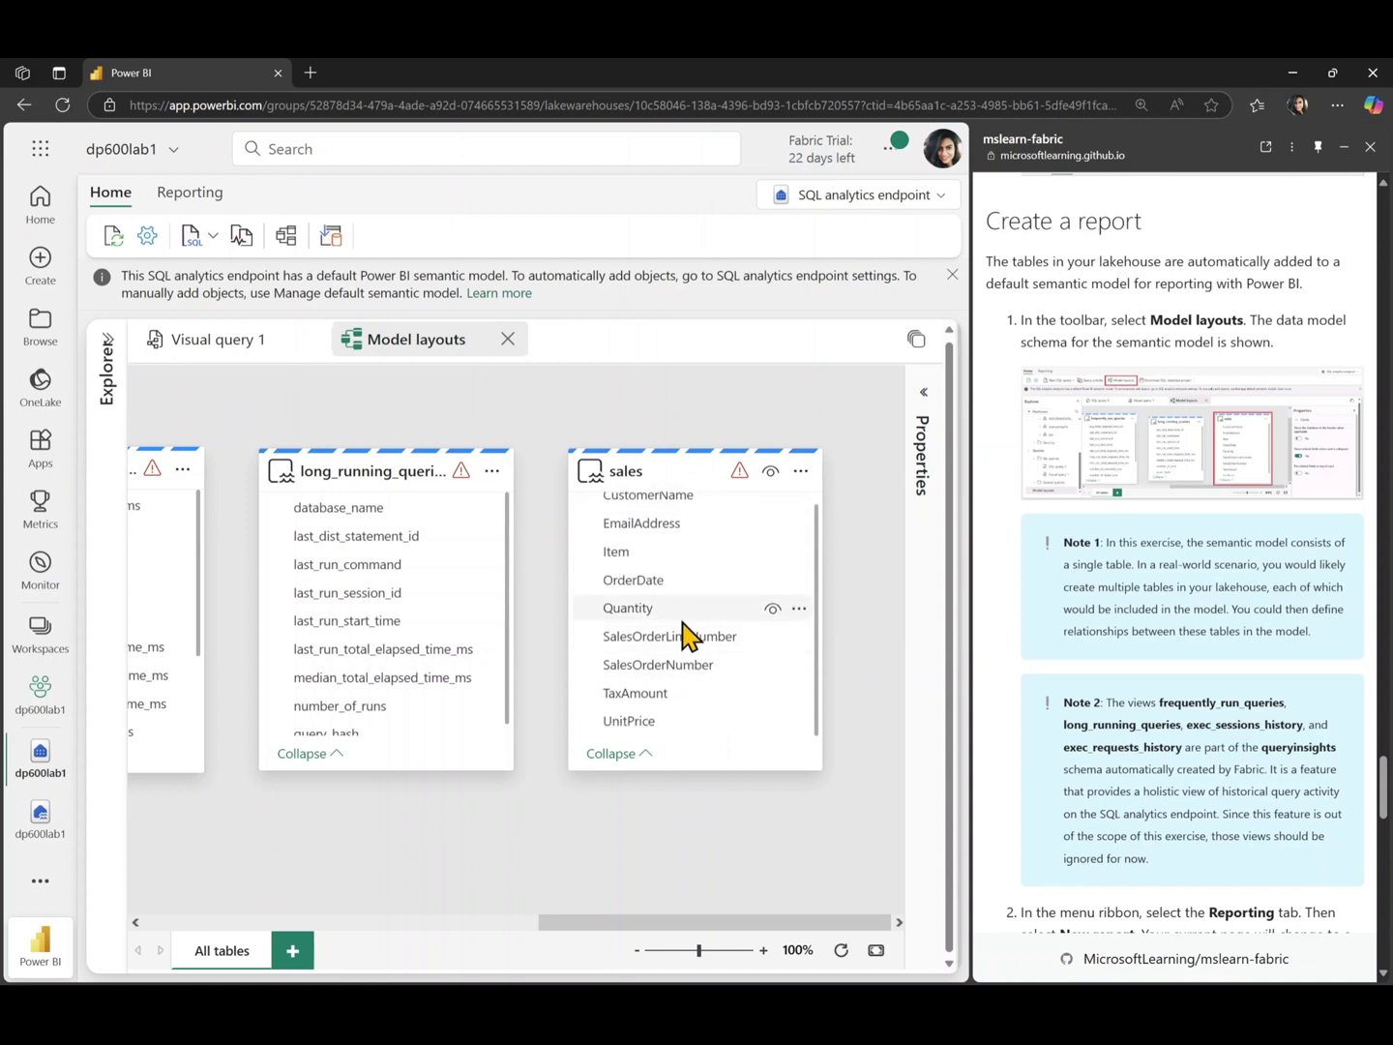
- Create a new report from all available data, the sales table, and dismiss the mobile layout tip
scroll(1117, 658, "down", 5)
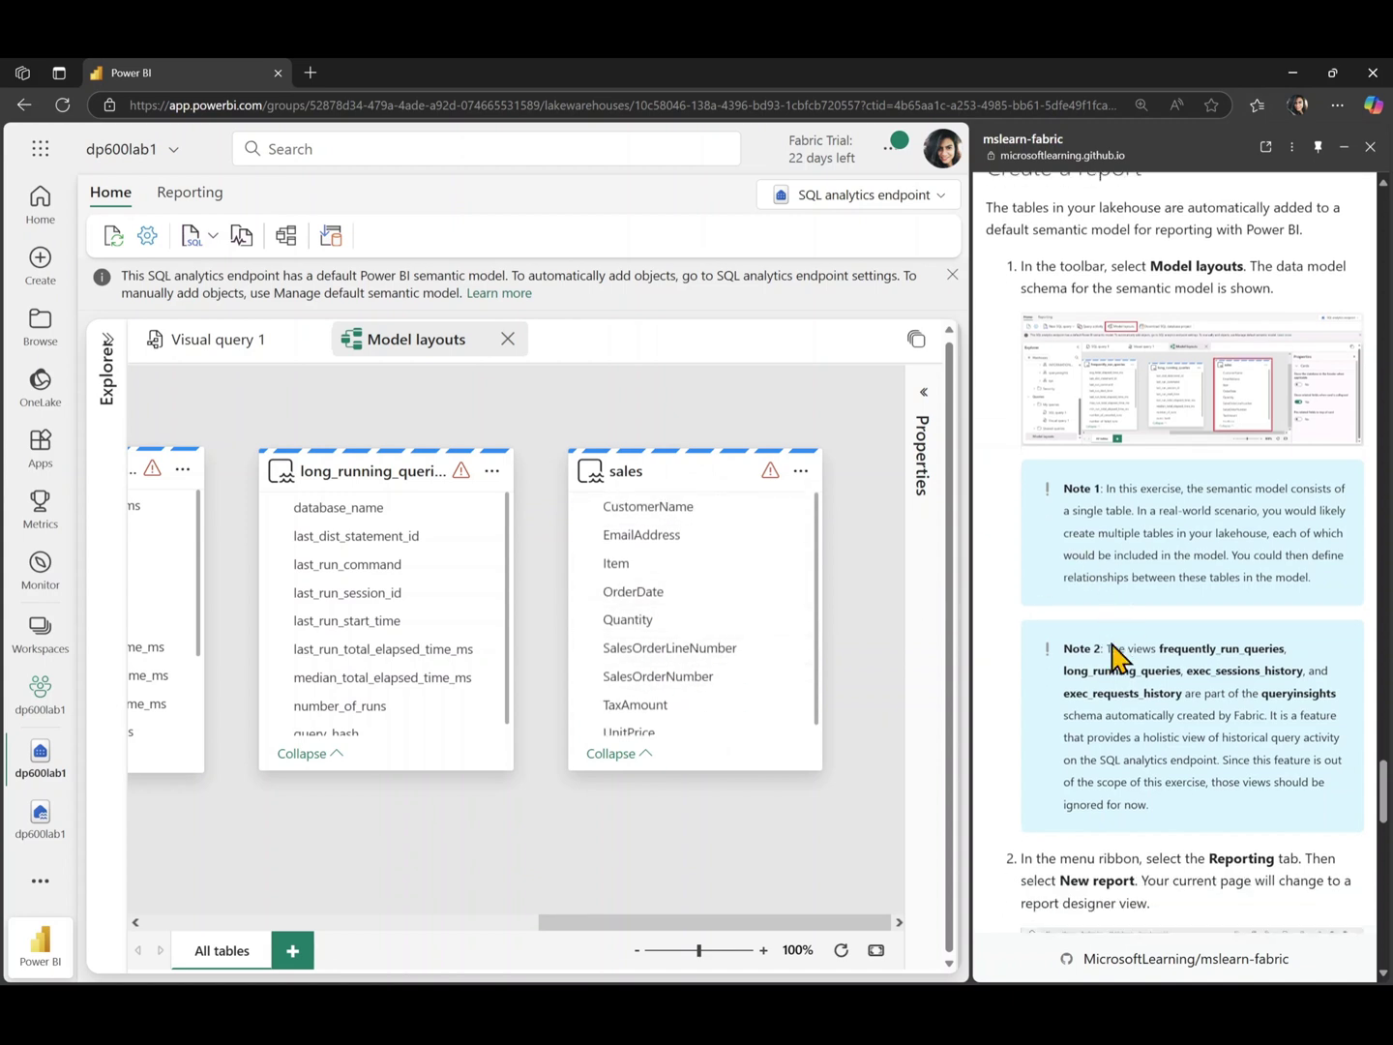
scroll(1117, 657, "down", 2)
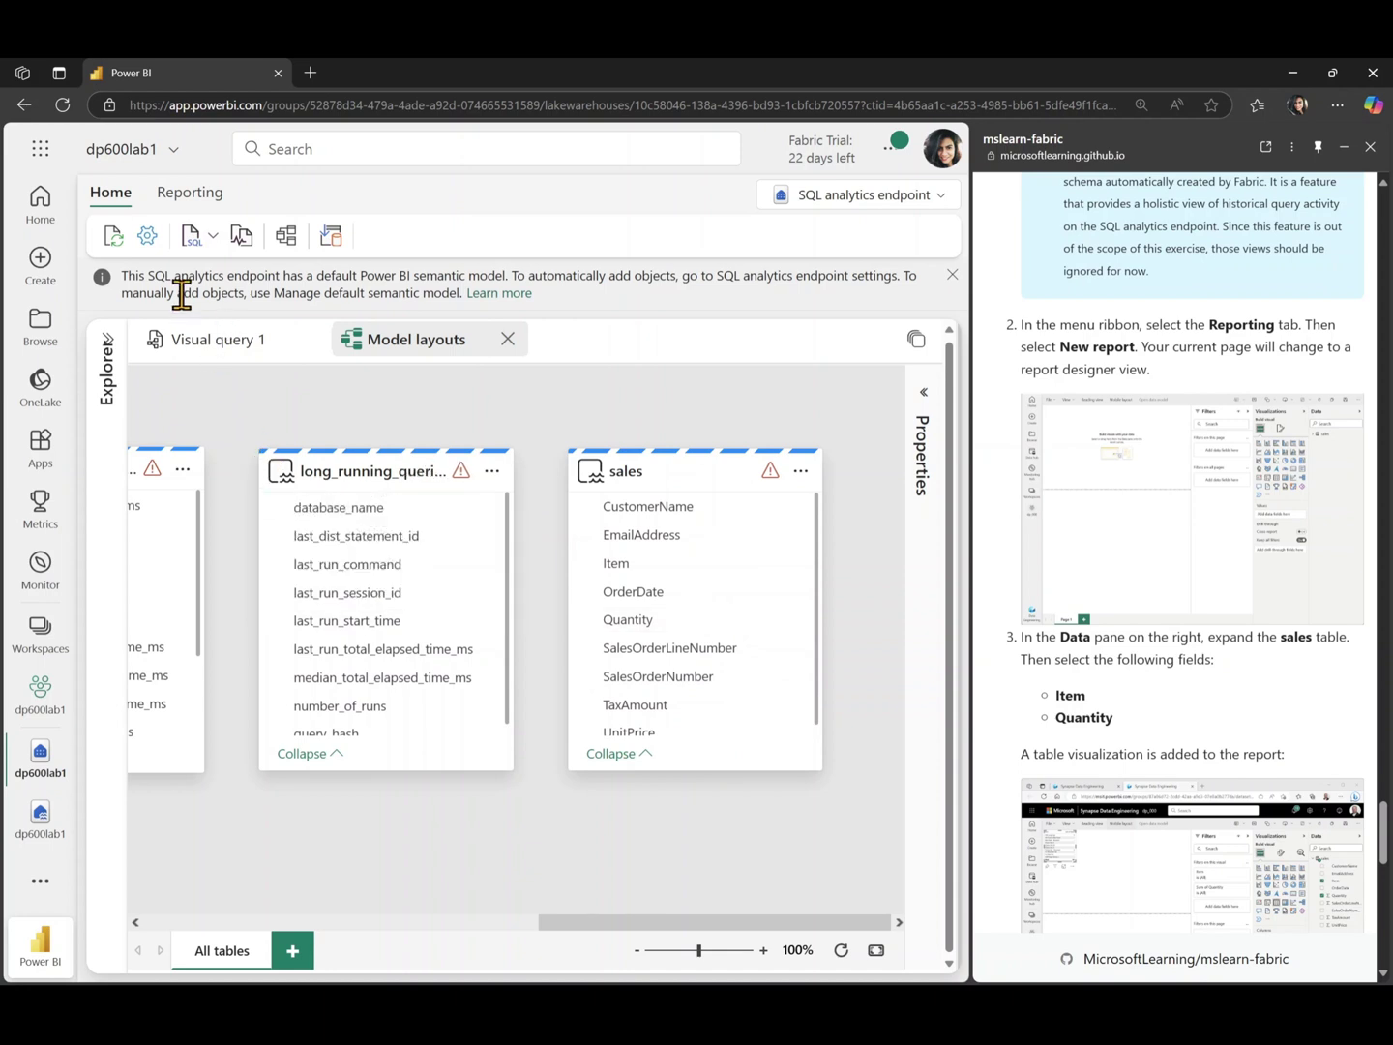
left_click(203, 194)
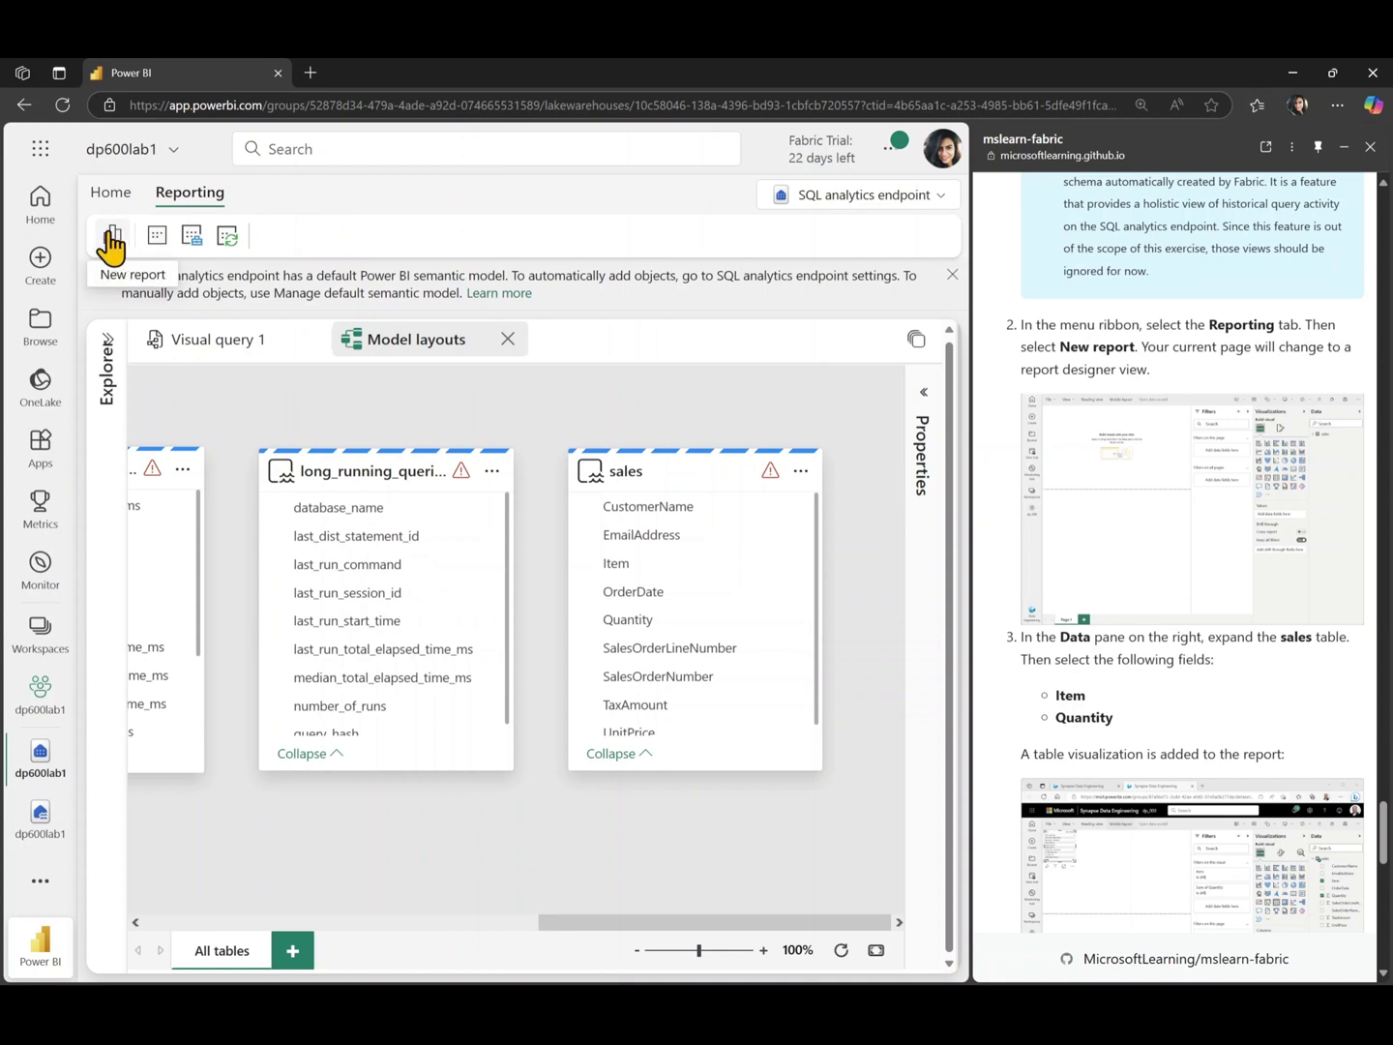
left_click(115, 249)
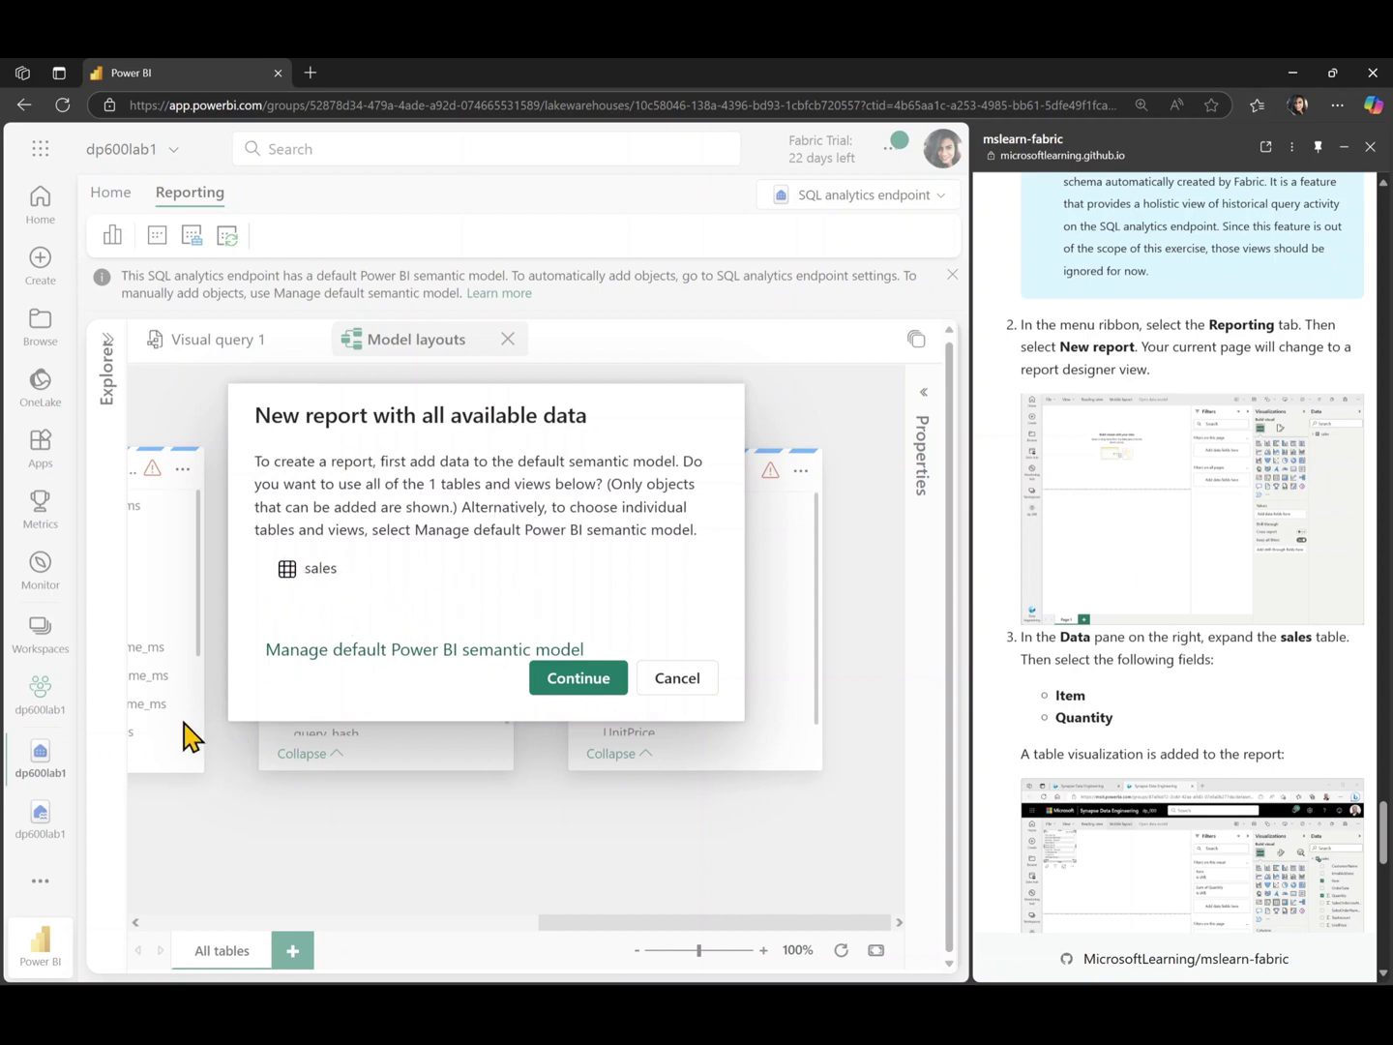
left_click(551, 677)
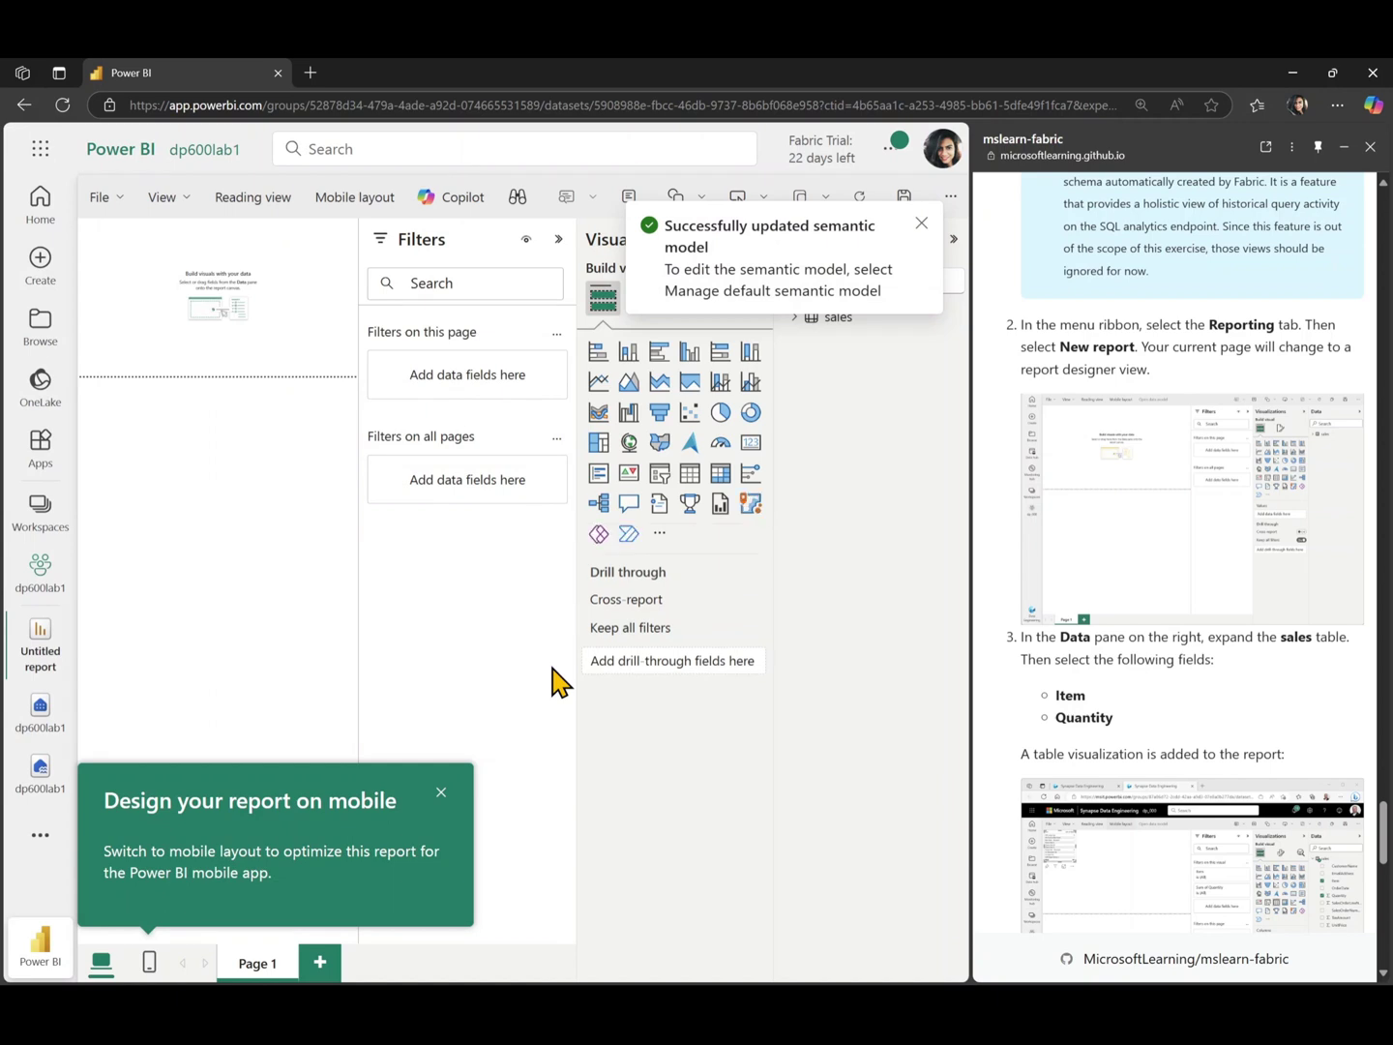
left_click(441, 792)
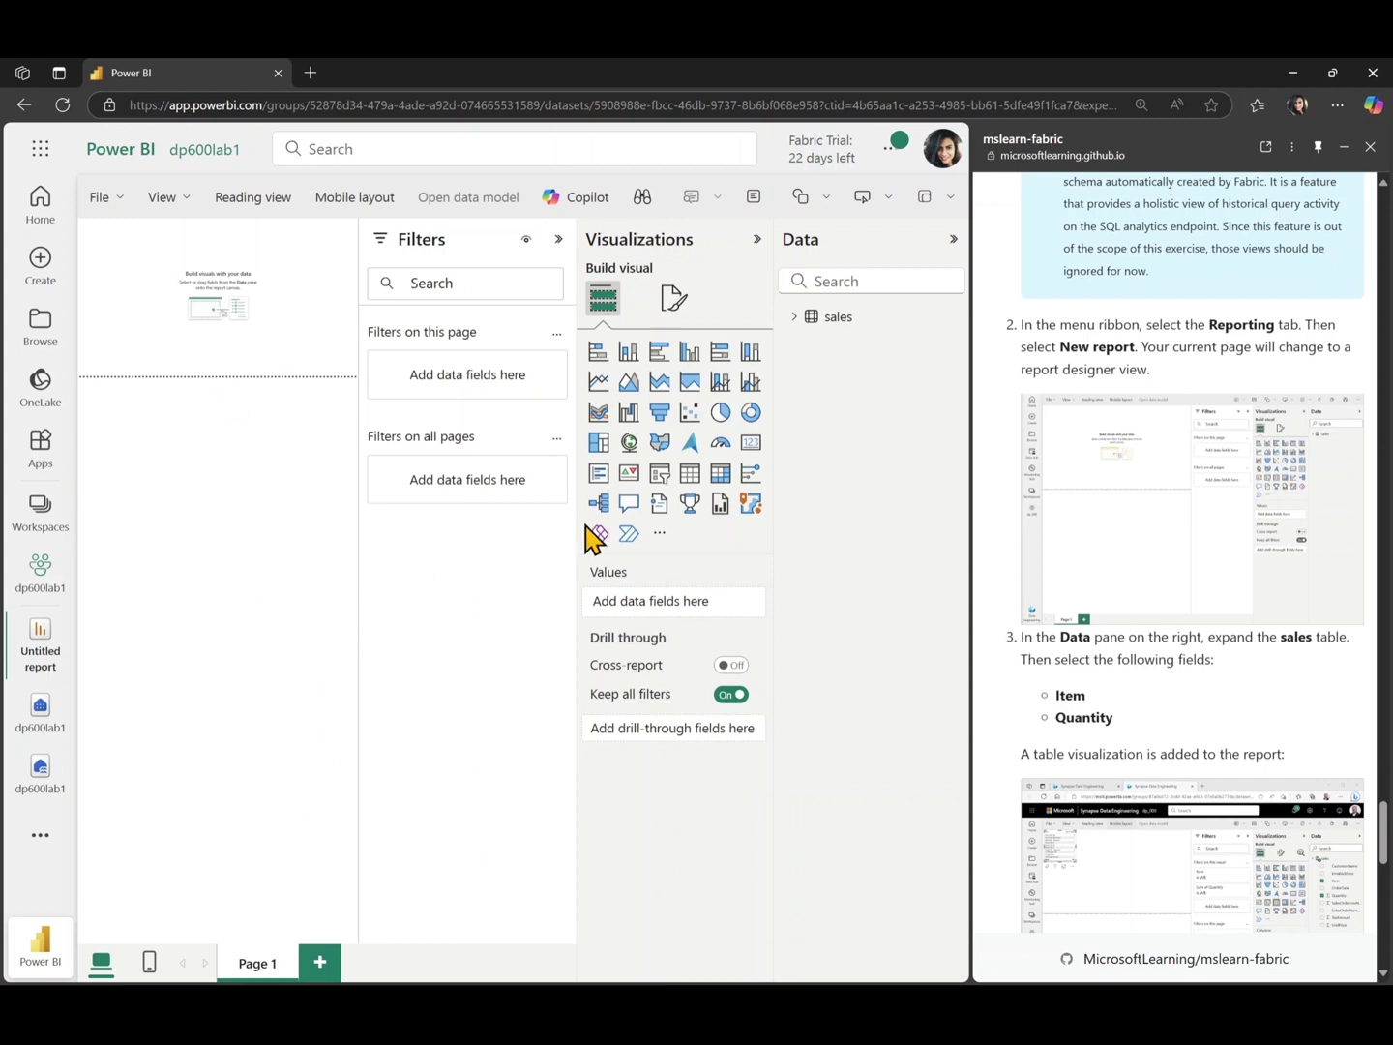
- Collapse the Filters pane and add the sales table's Item and Quantity fields to the report page as a table visual
left_click(558, 242)
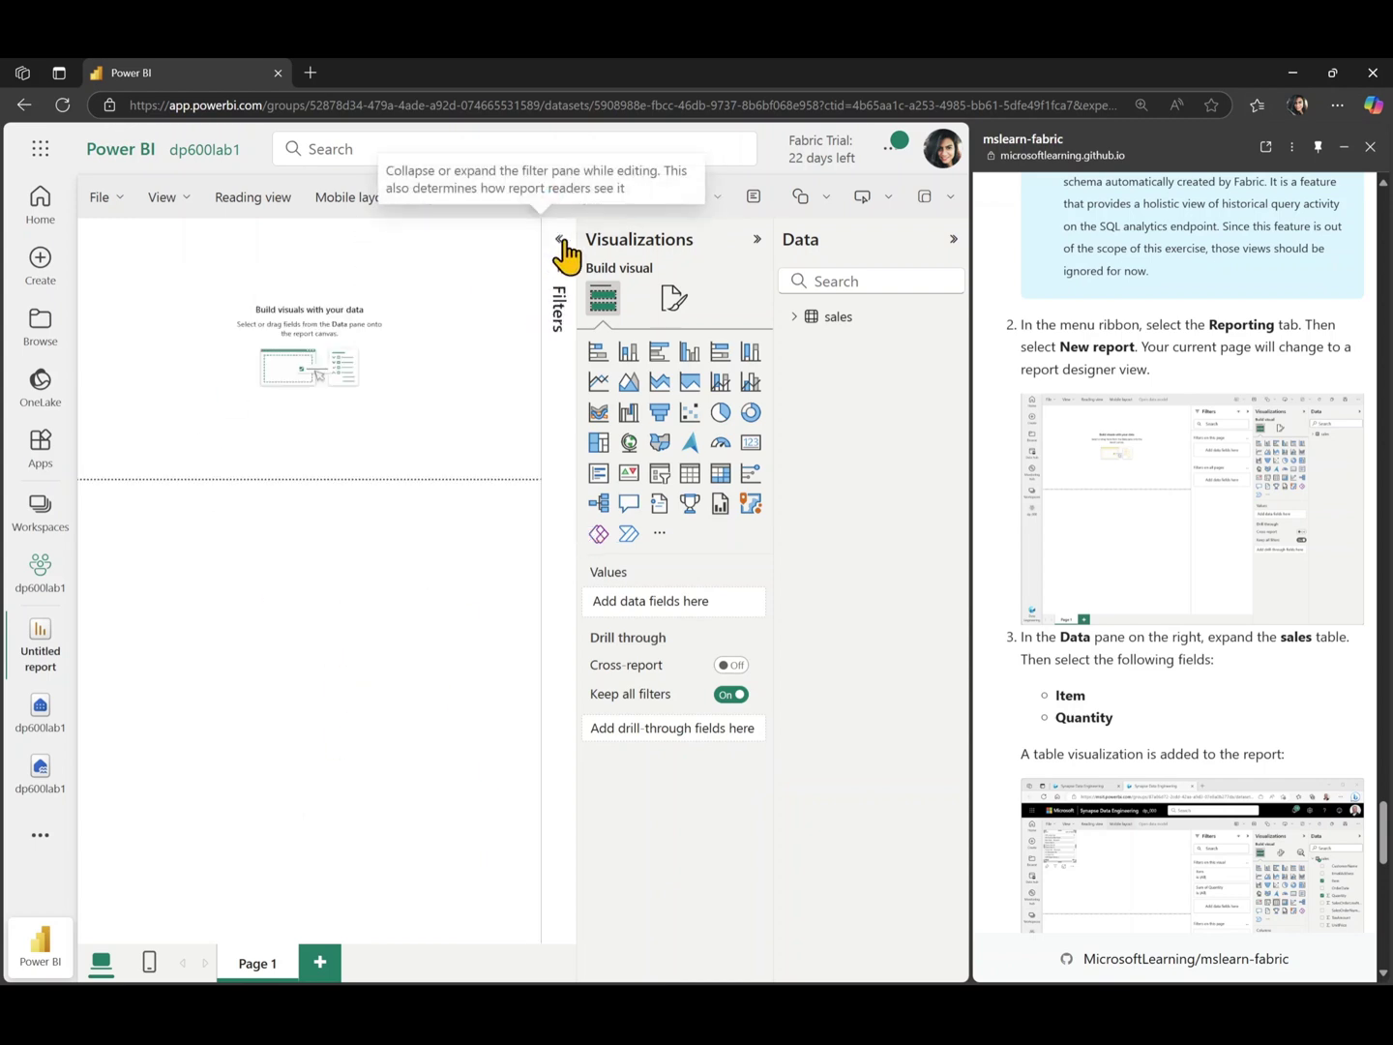
left_click(791, 325)
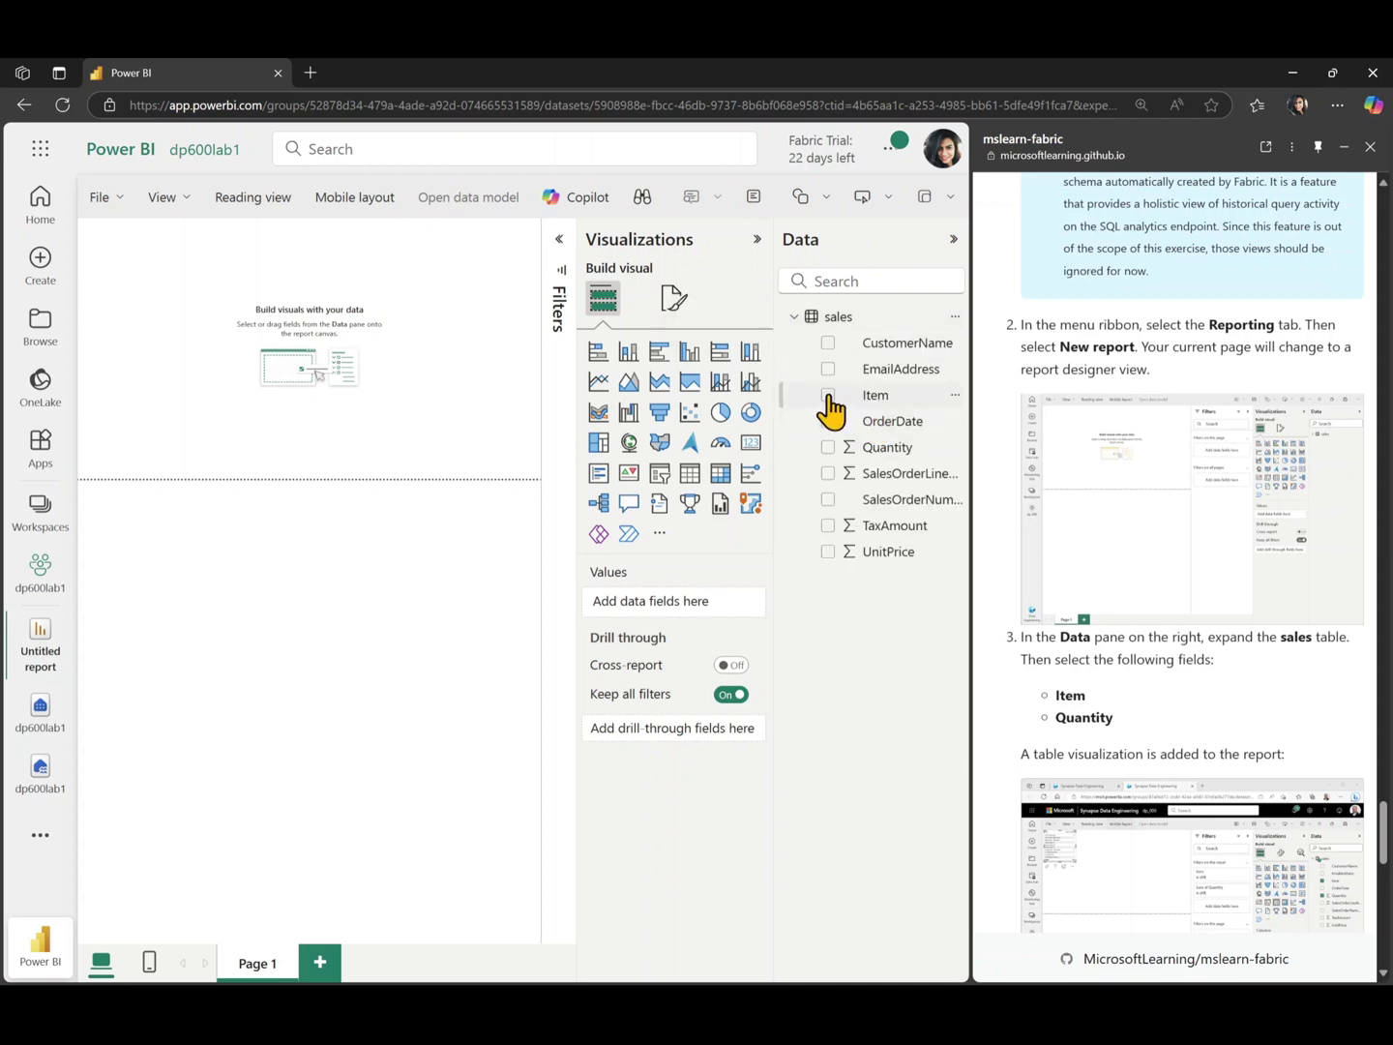
left_click(828, 449)
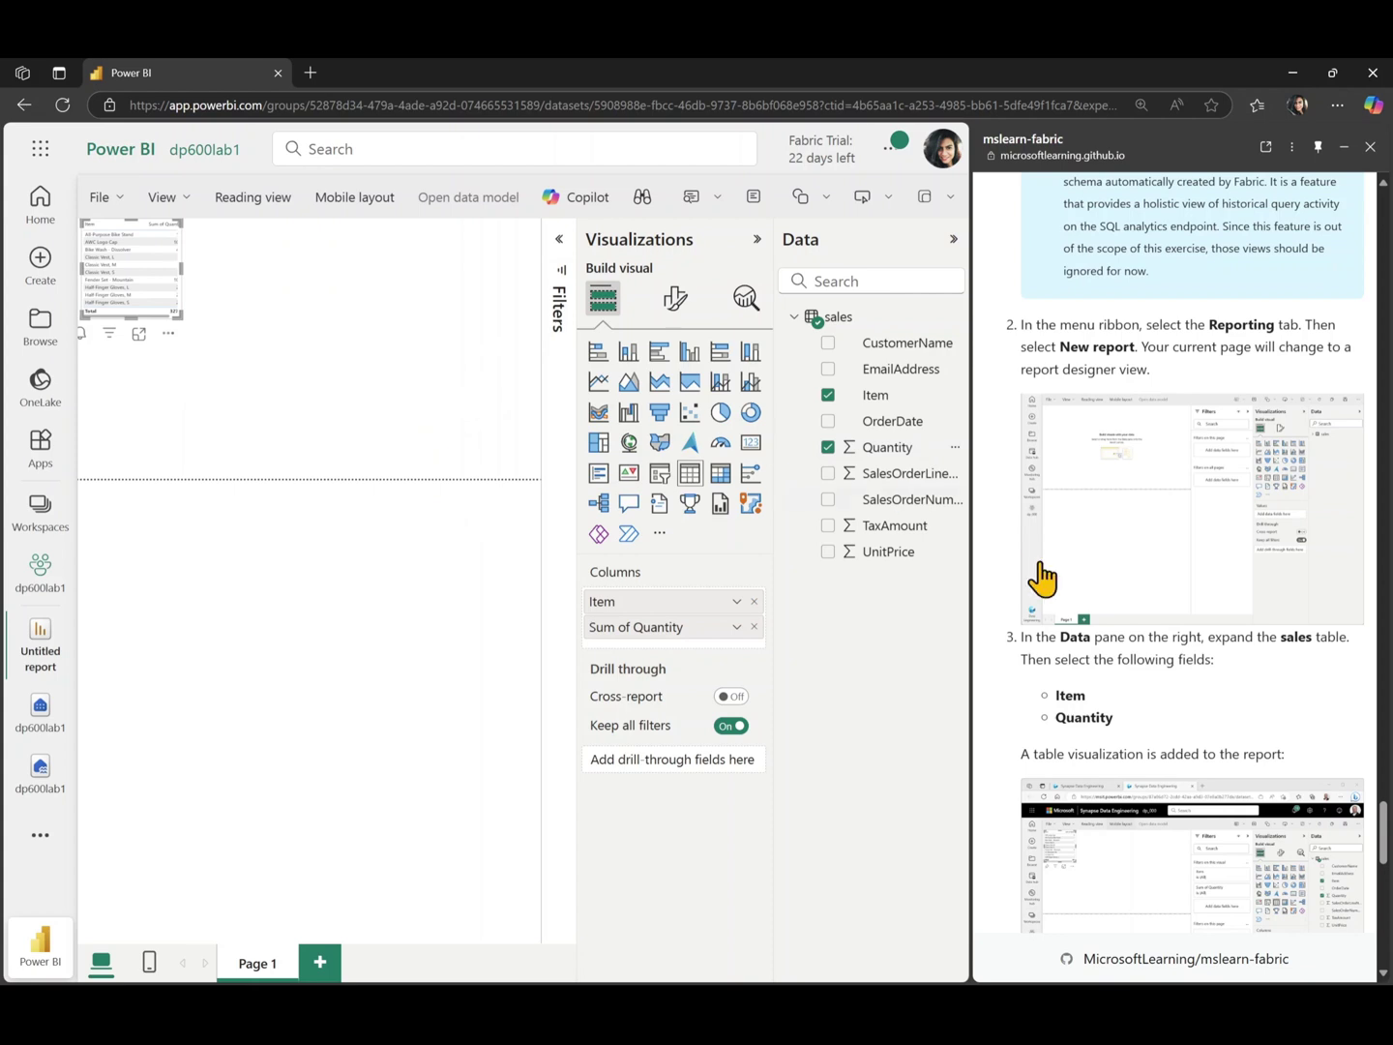
- Change the table visual to a clustered bar chart, enlarge it to fill the report page, and collapse the Visualizations pane
scroll(1064, 604, "down", 1)
scroll(1069, 609, "down", 5)
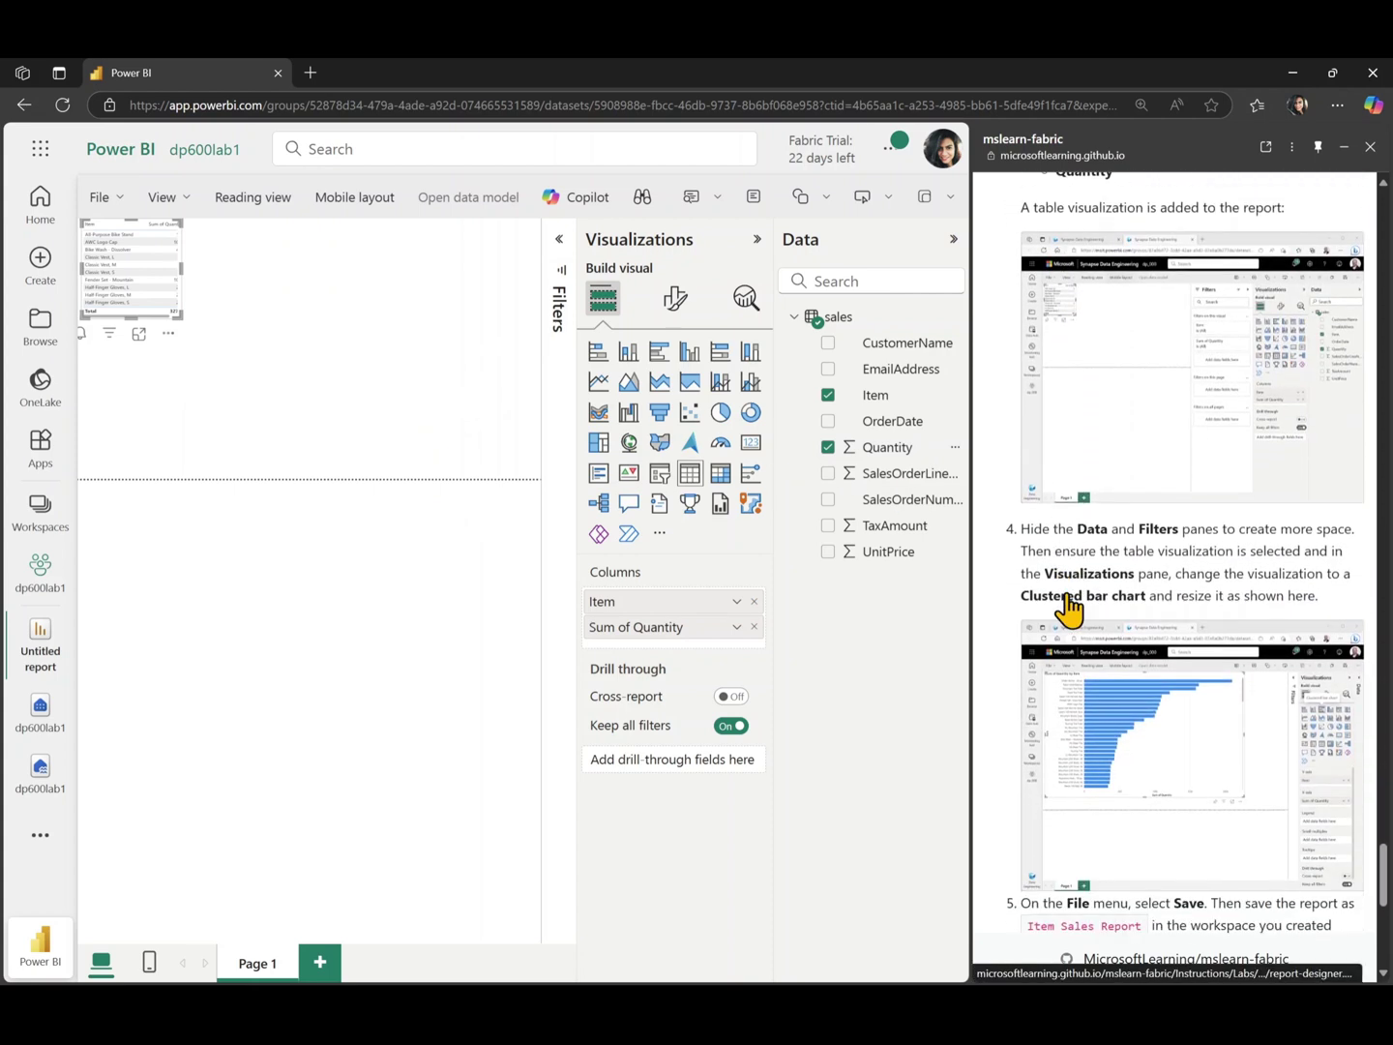
left_click(659, 354)
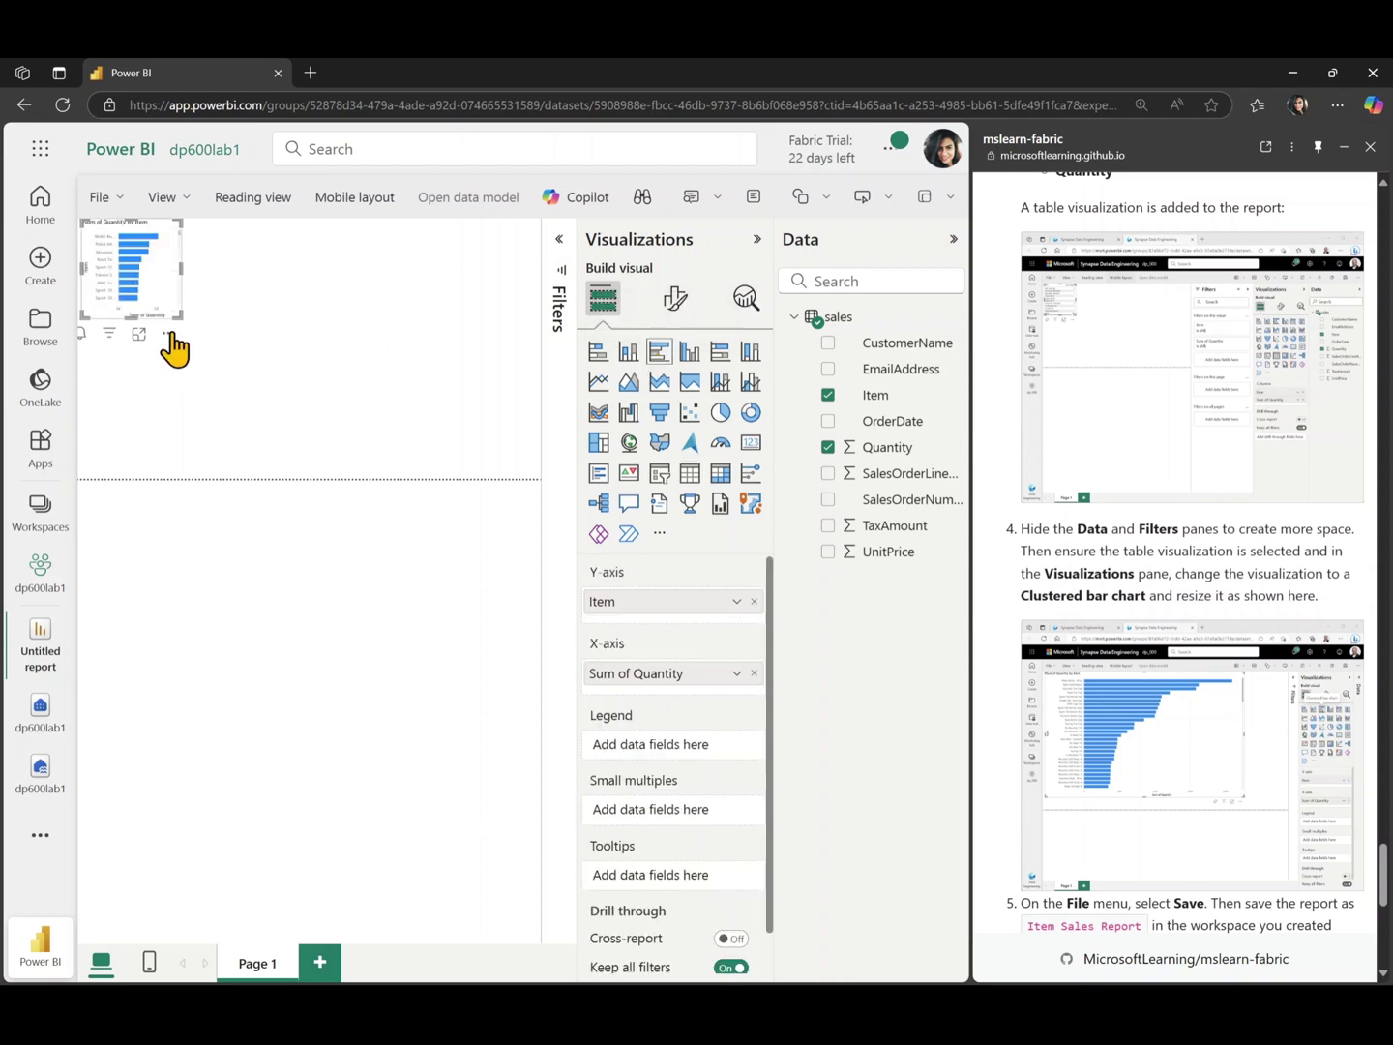
left_click_drag(179, 314, 569, 485)
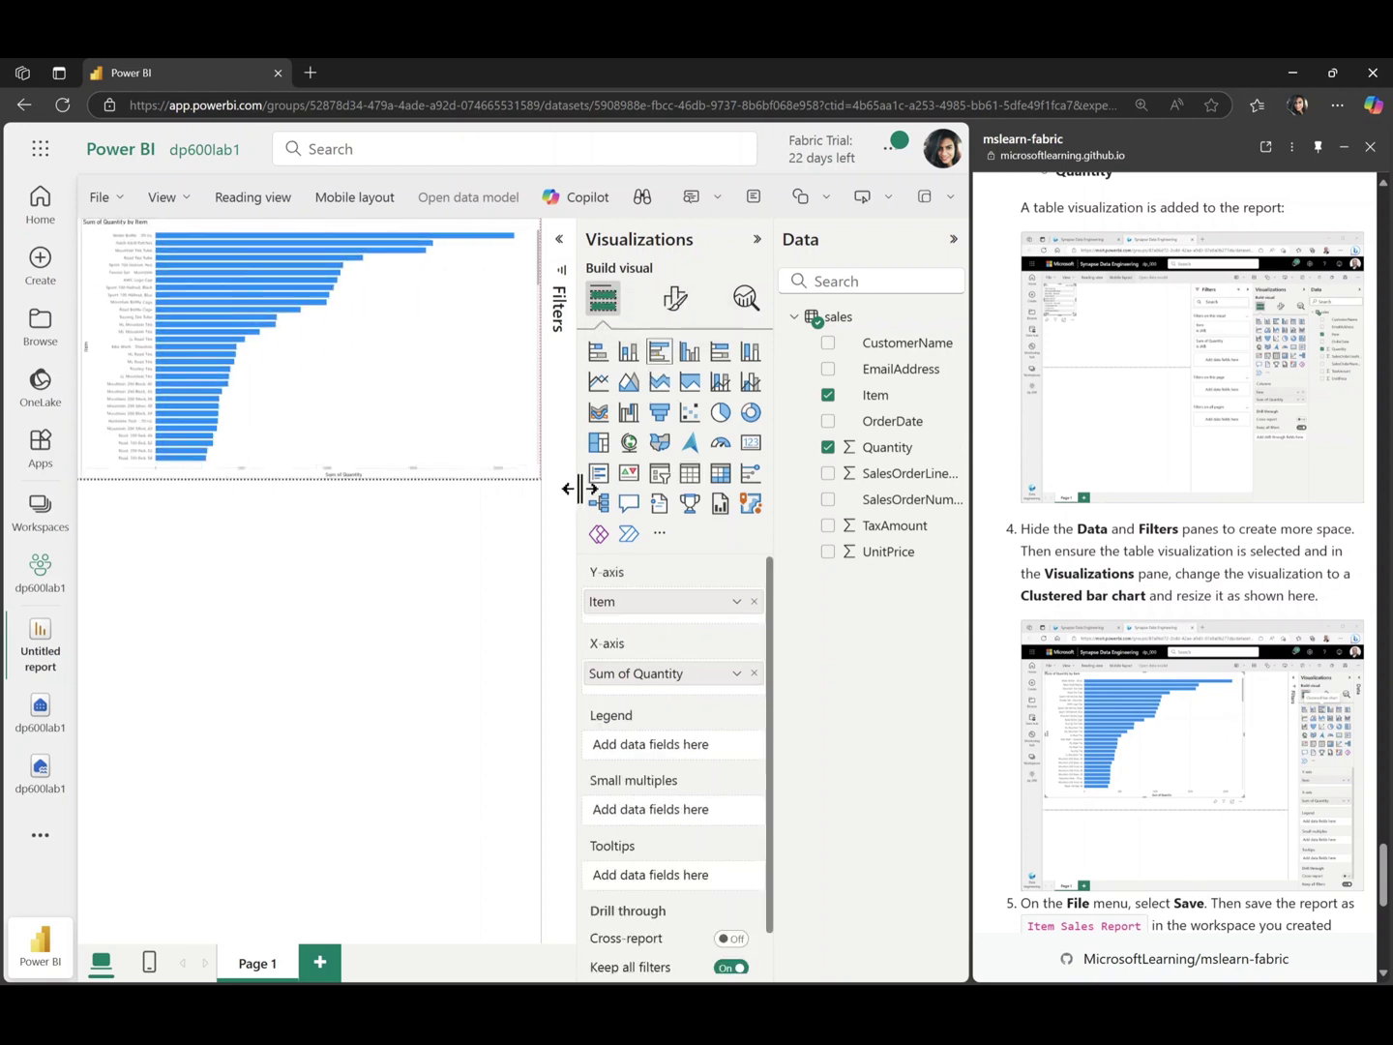
left_click(756, 239)
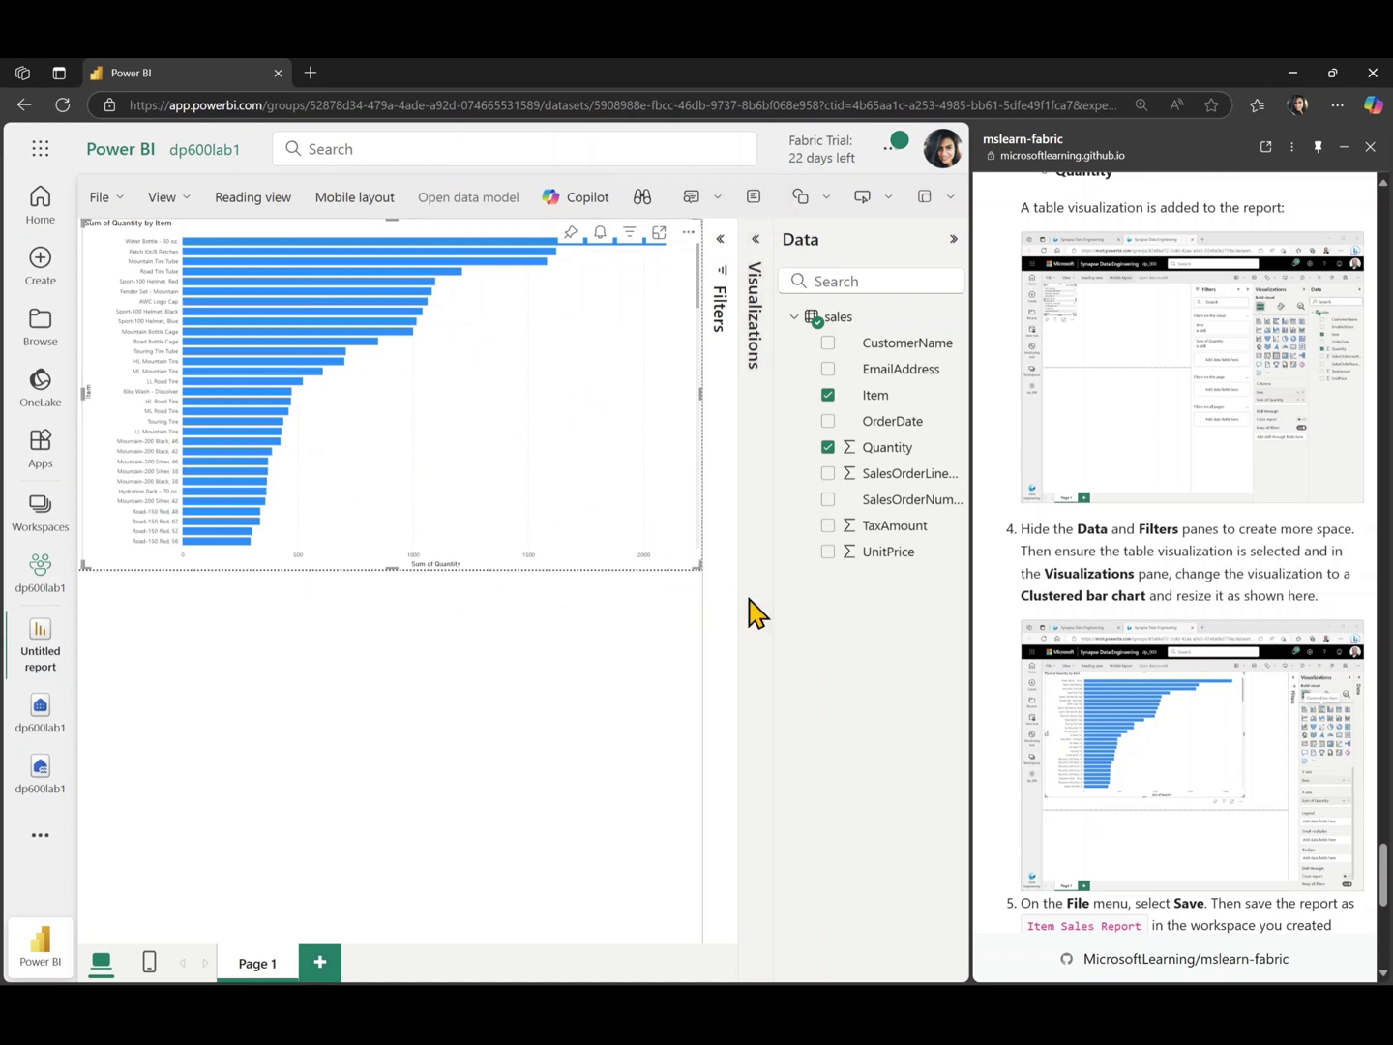
- Save the report as ItemSalesReport in the dp600lab1 workspace and open that workspace to check its items
scroll(1192, 780, "down", 1)
scroll(1192, 780, "down", 3)
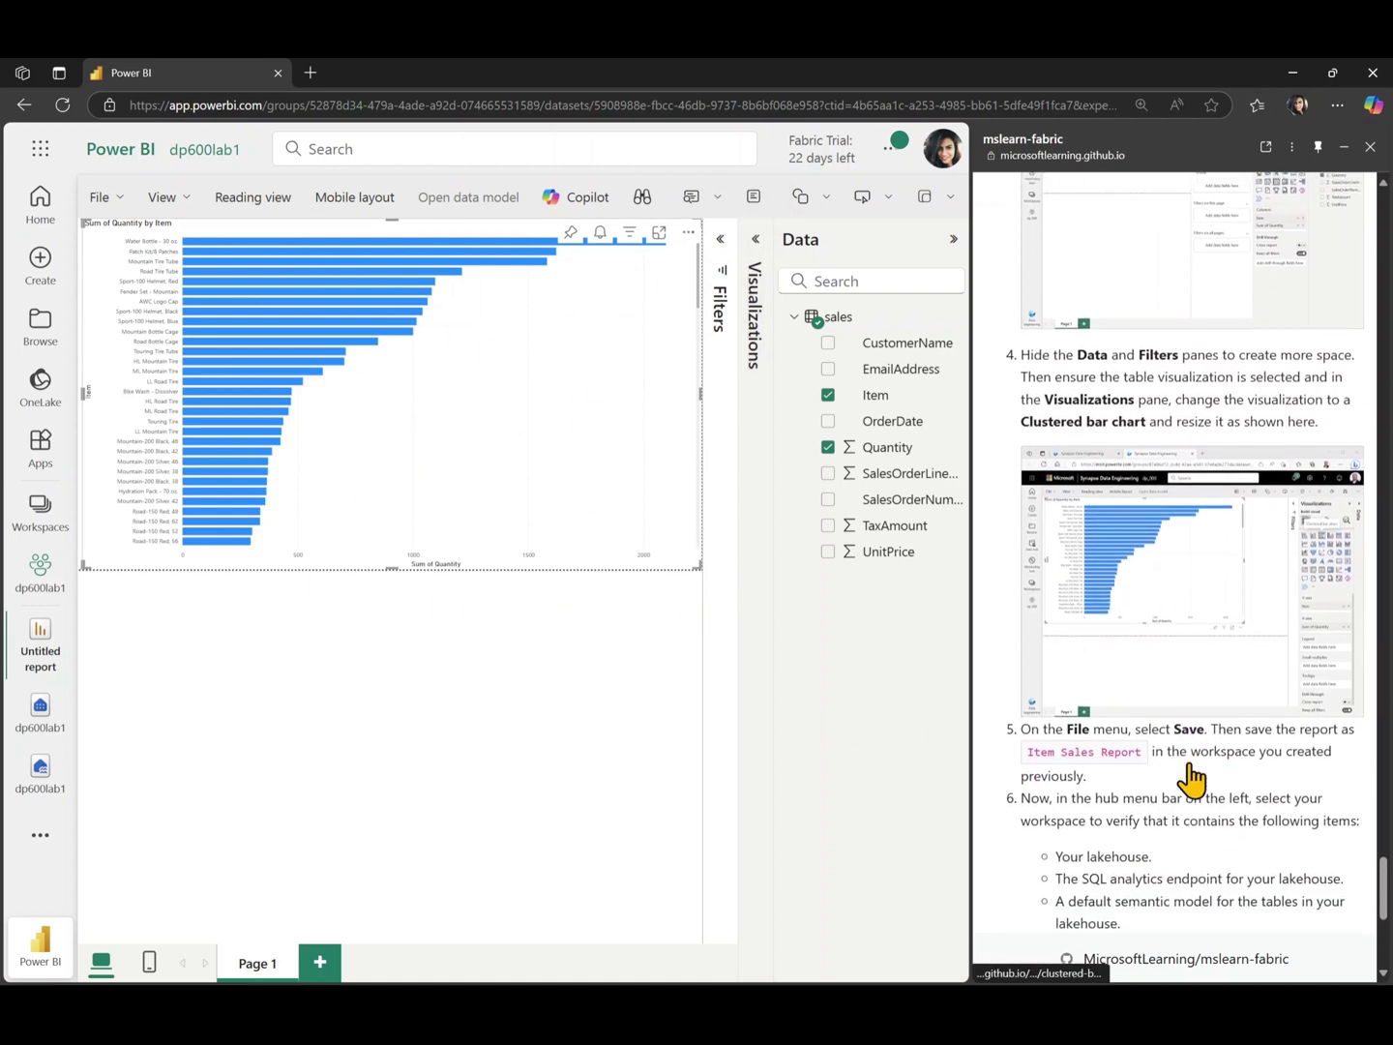
left_click(100, 199)
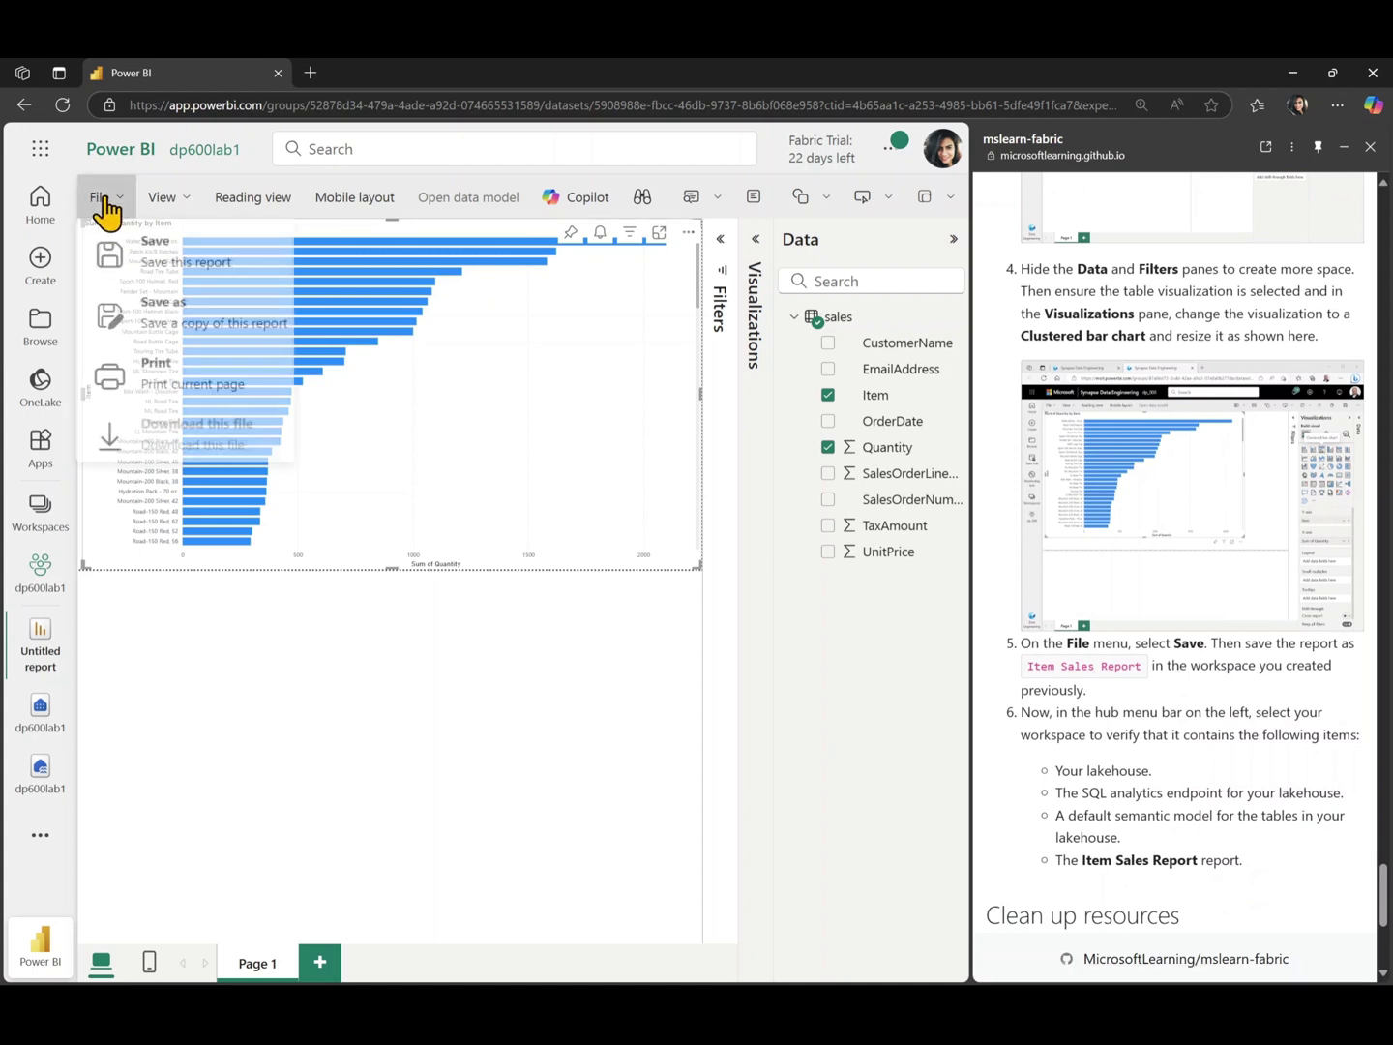
left_click(162, 271)
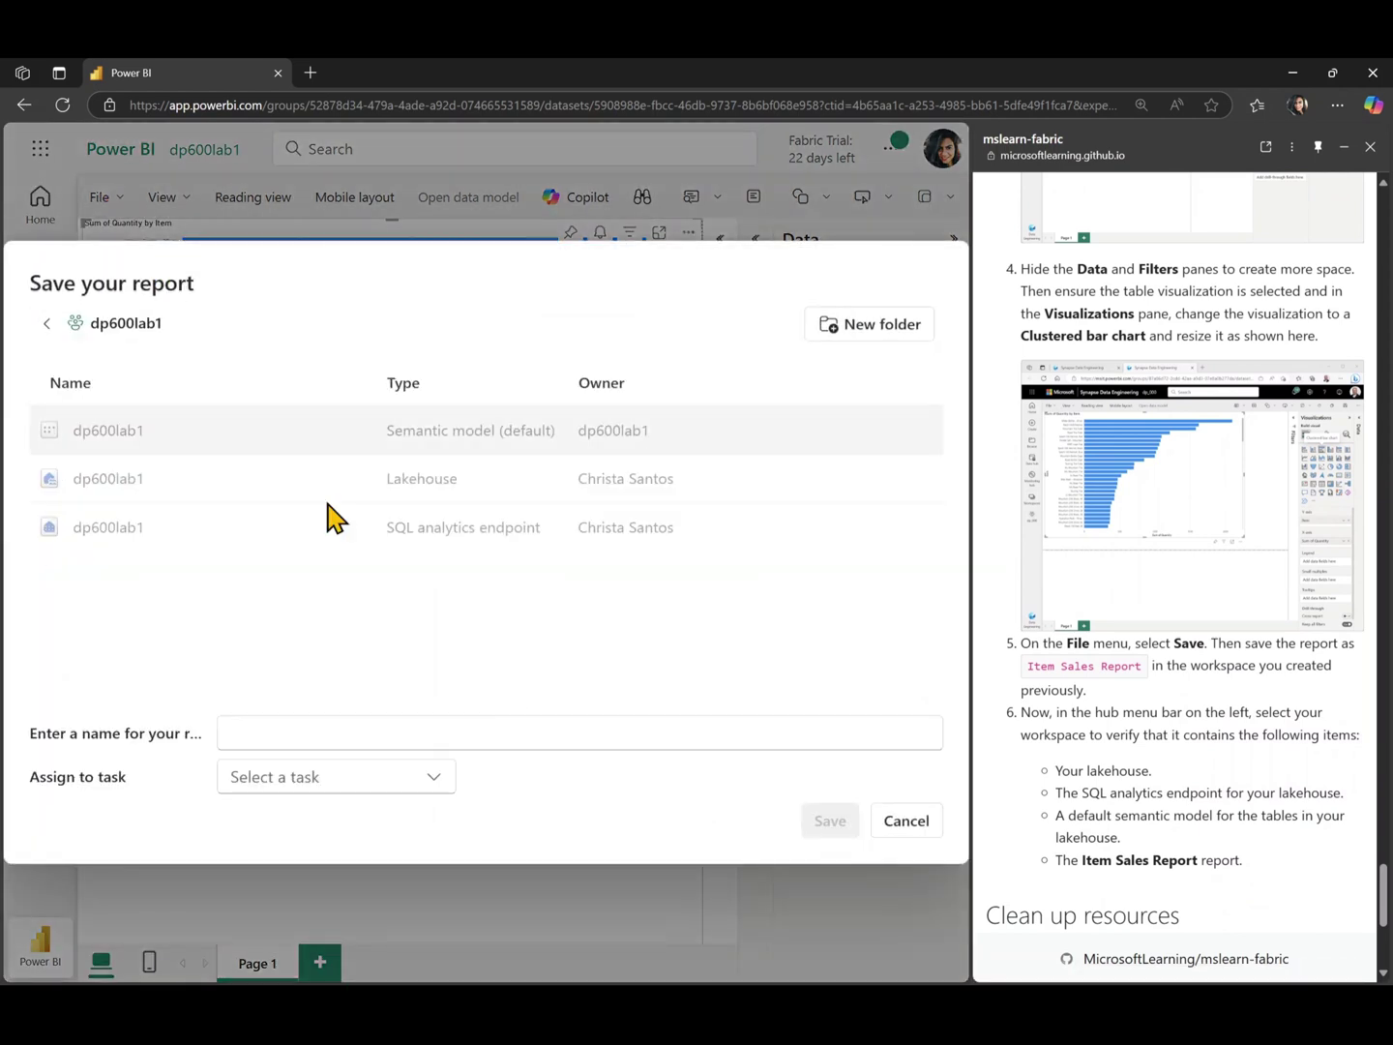
left_click(426, 743)
type("ItemSalesReport")
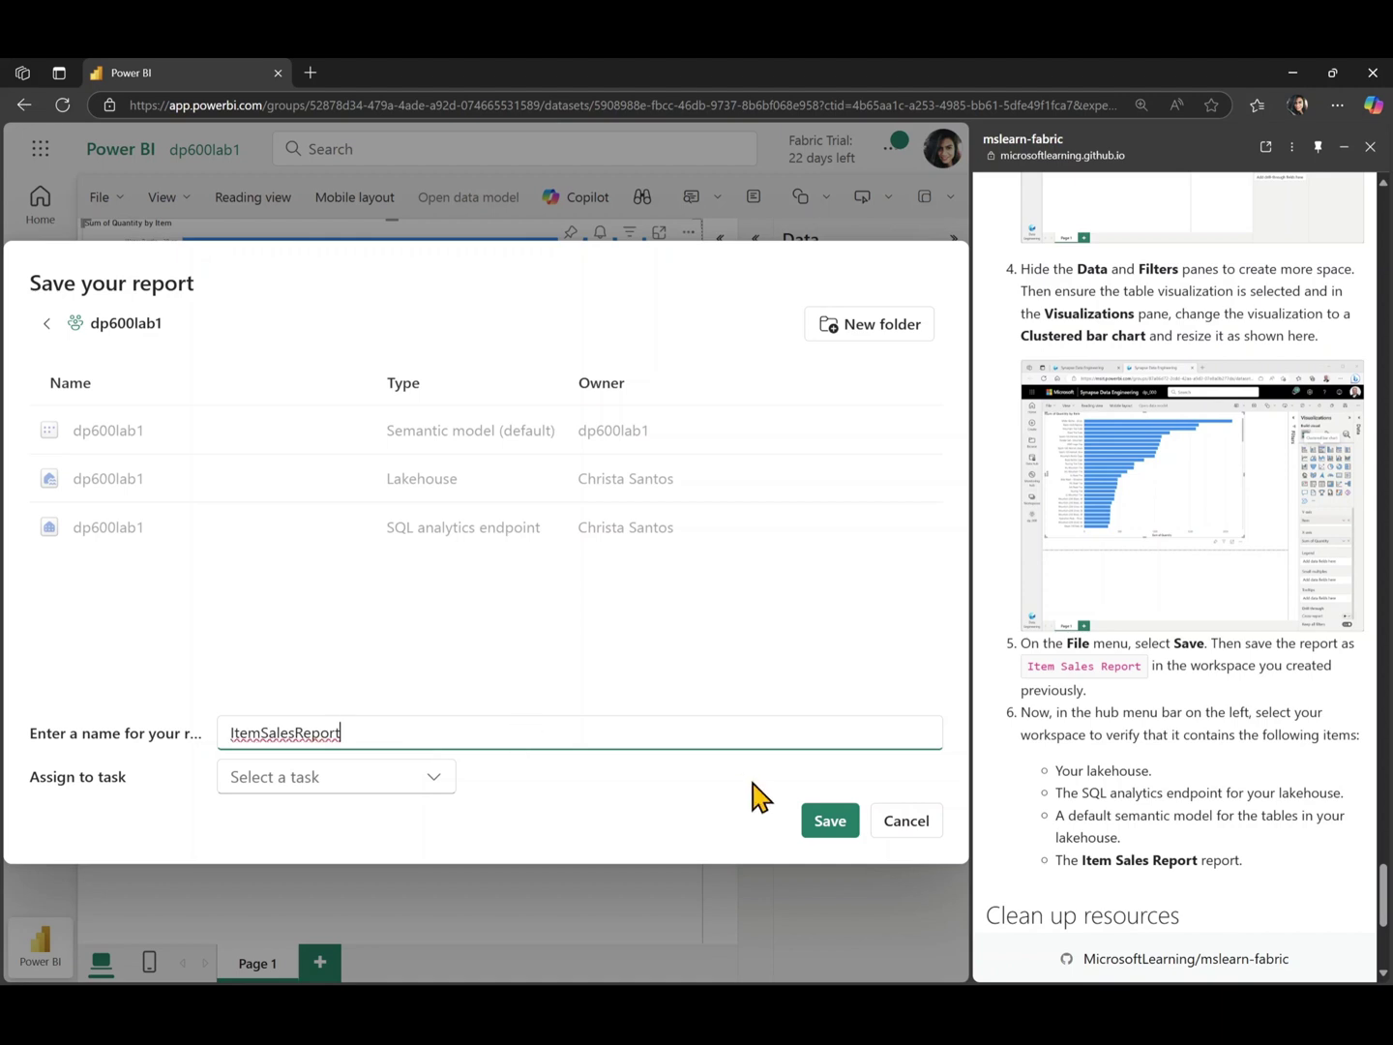
left_click(828, 829)
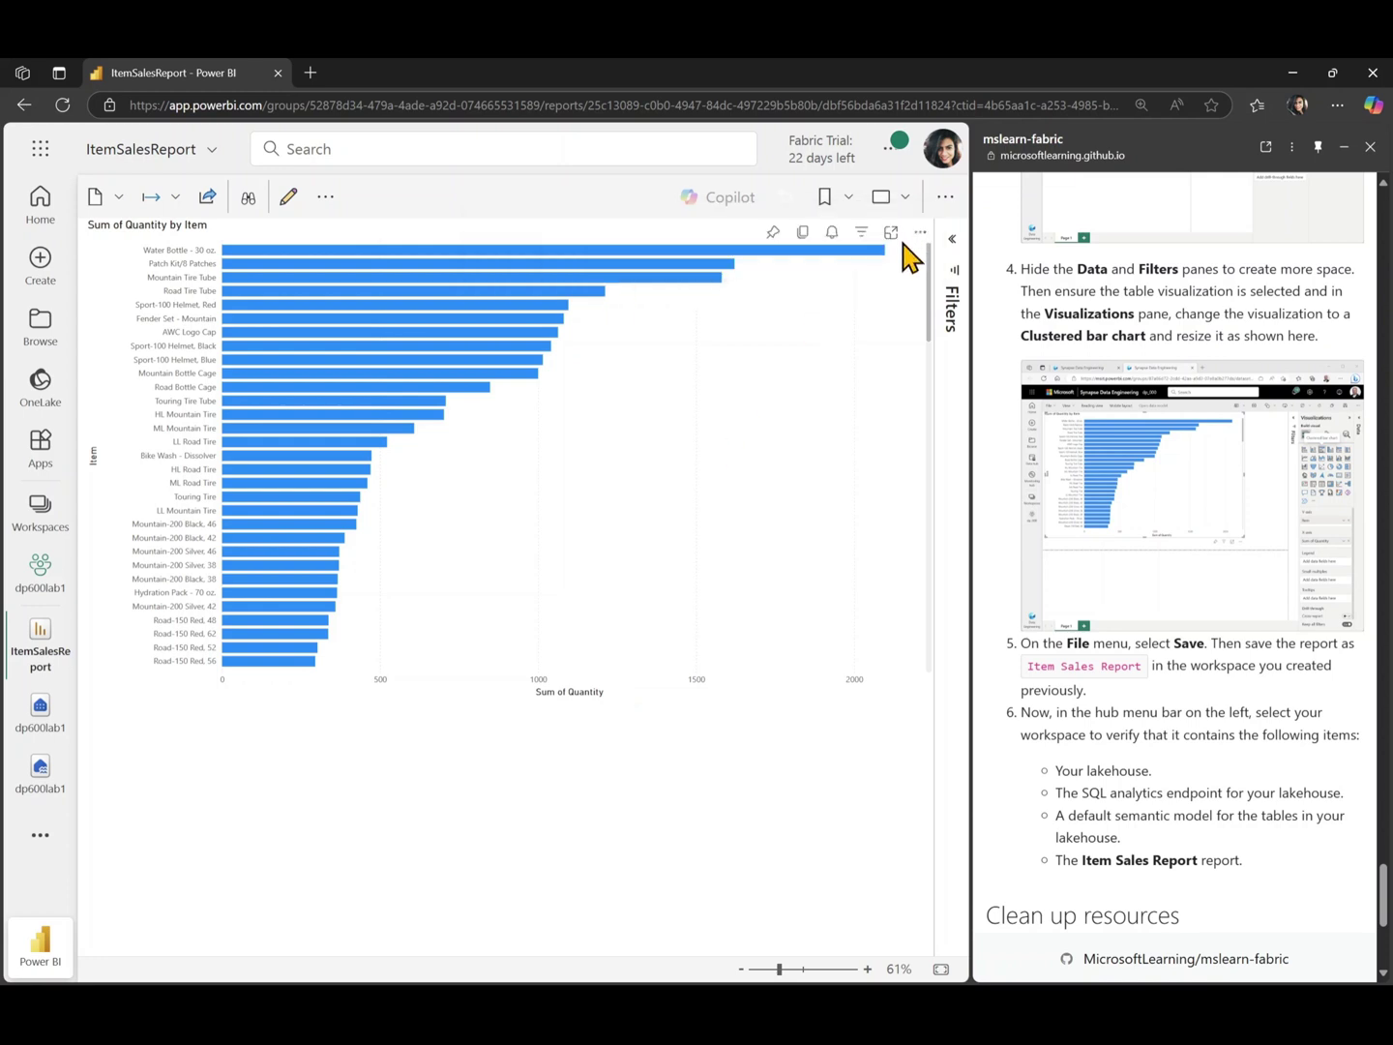
left_click(29, 583)
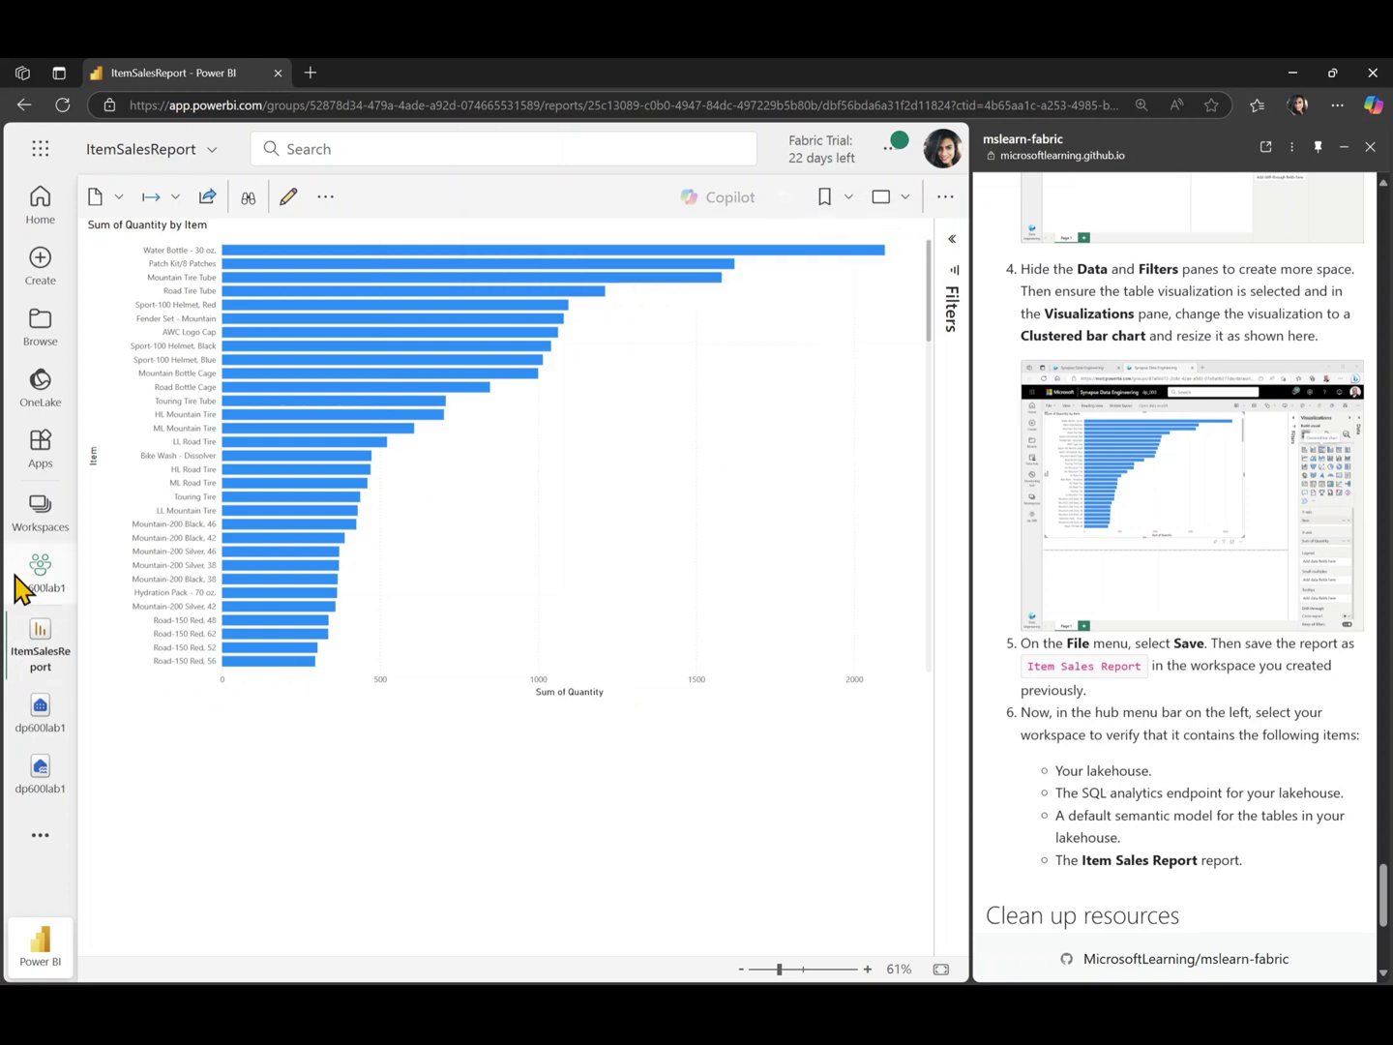